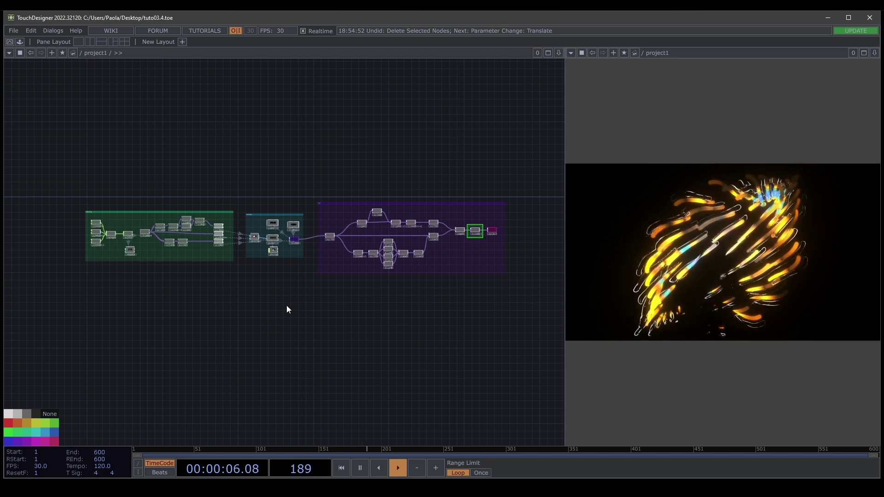
Delete every operator and annotation group of the finished example network from the project
left_click_drag(286, 306, 288, 321)
scroll(168, 248, "up", 5)
scroll(169, 251, "up", 3)
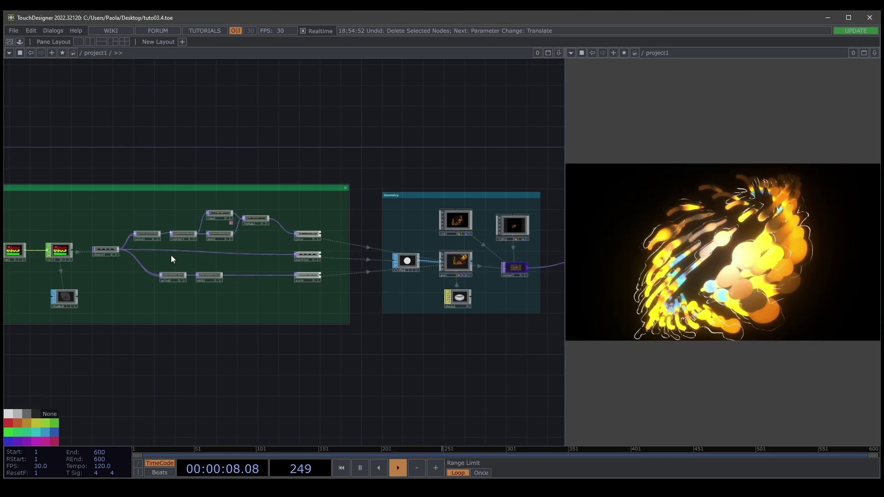
middle_click_drag(217, 339, 277, 357)
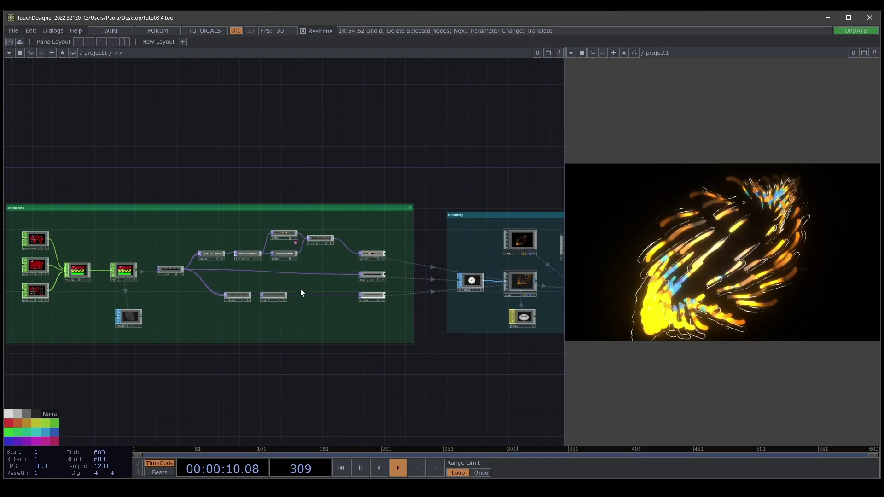
left_click_drag(341, 415, 205, 388)
scroll(338, 377, "down", 5)
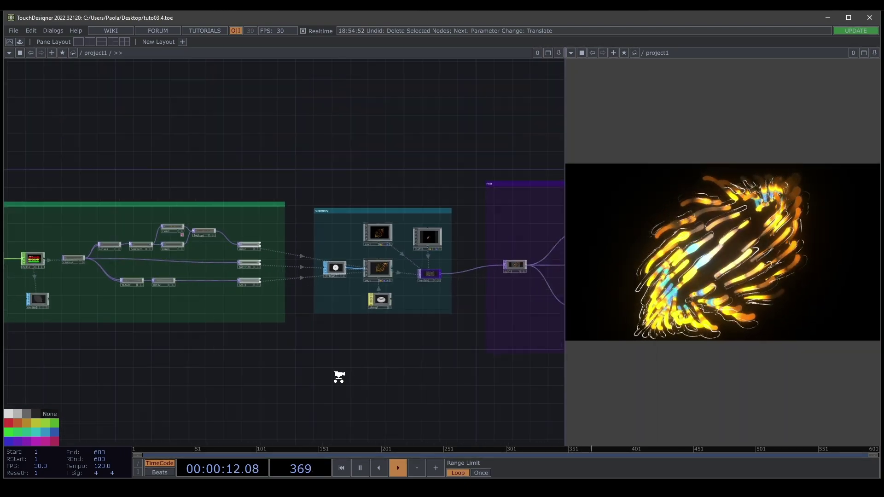
scroll(344, 376, "down", 5)
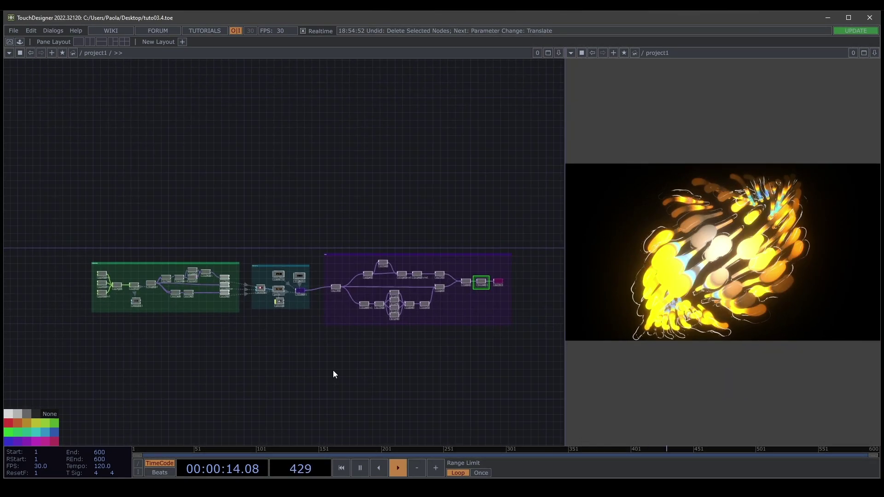
left_click_drag(49, 203, 548, 361)
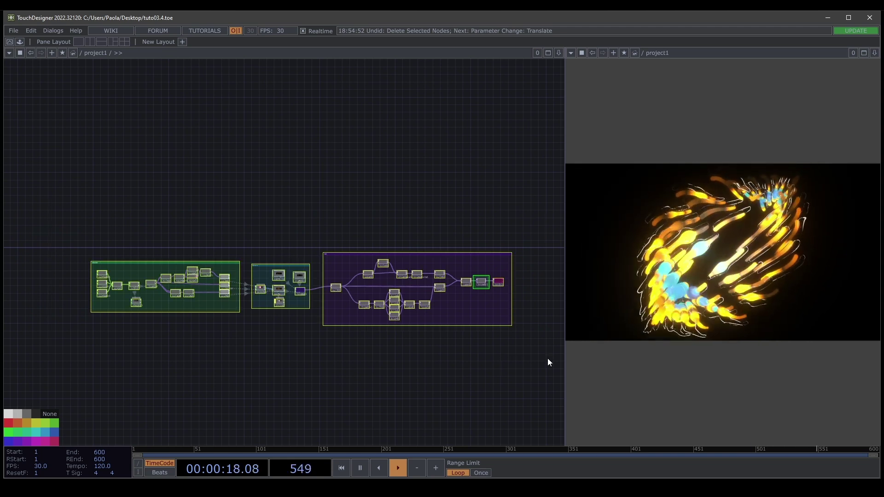
key("Delete")
Add a Circle SOP to the empty project network
key("Tab")
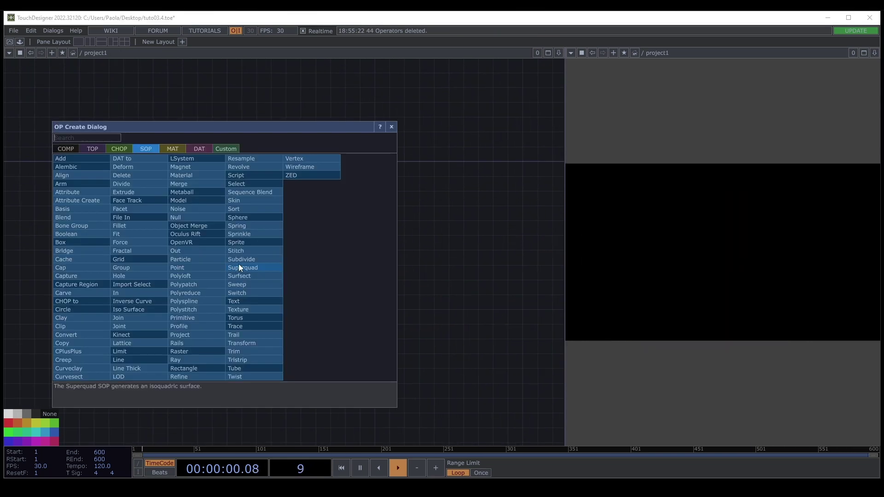
type("ci")
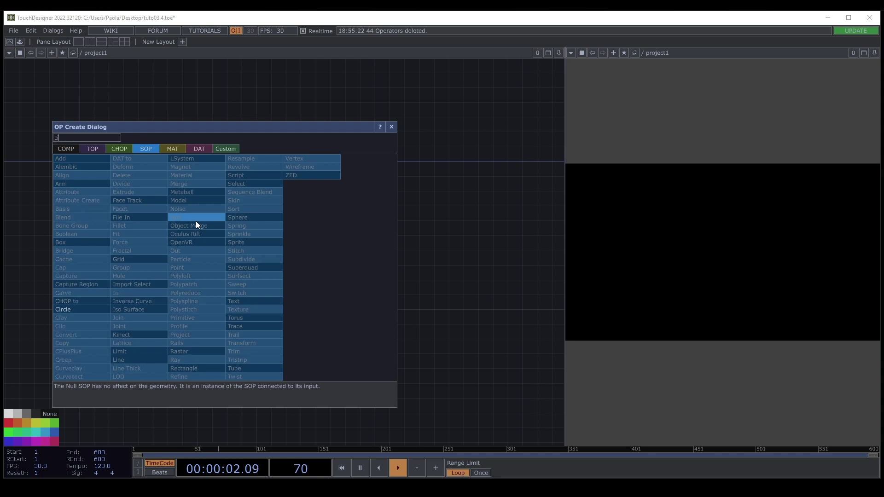
left_click(81, 312)
left_click(316, 215)
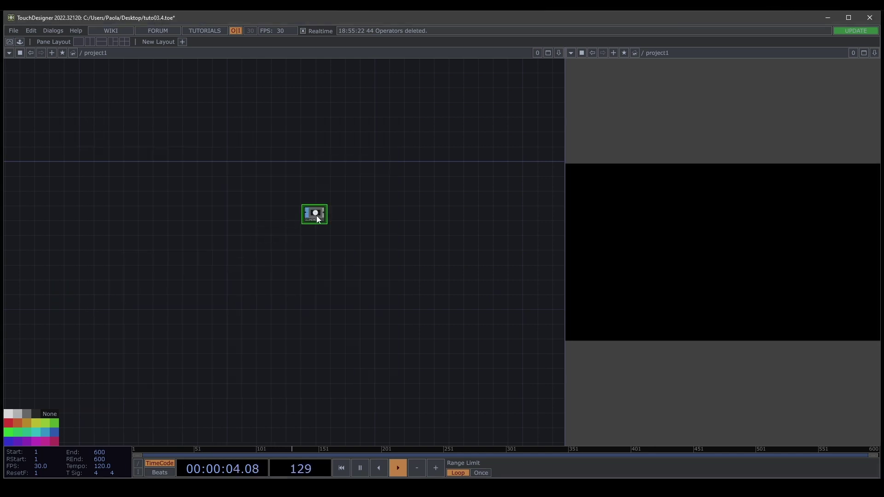
Set both radius values of the Circle SOP to 0.02
scroll(318, 215, "up", 3)
key("p")
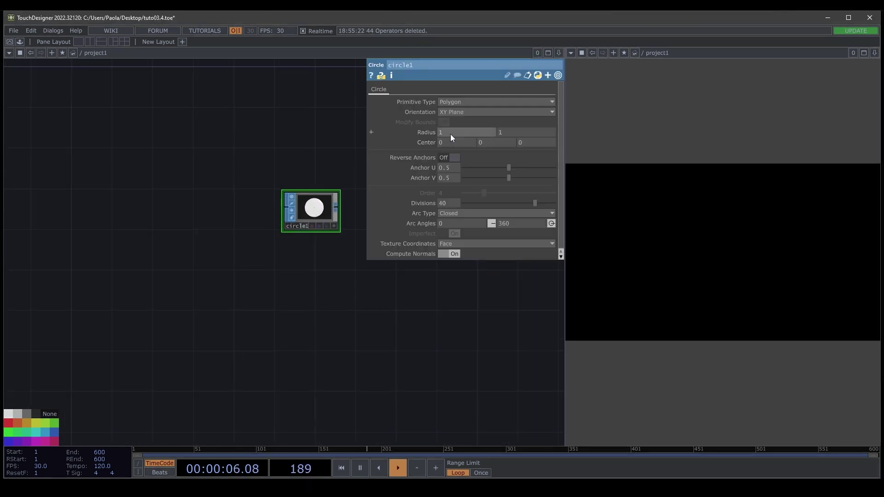
type("0.02")
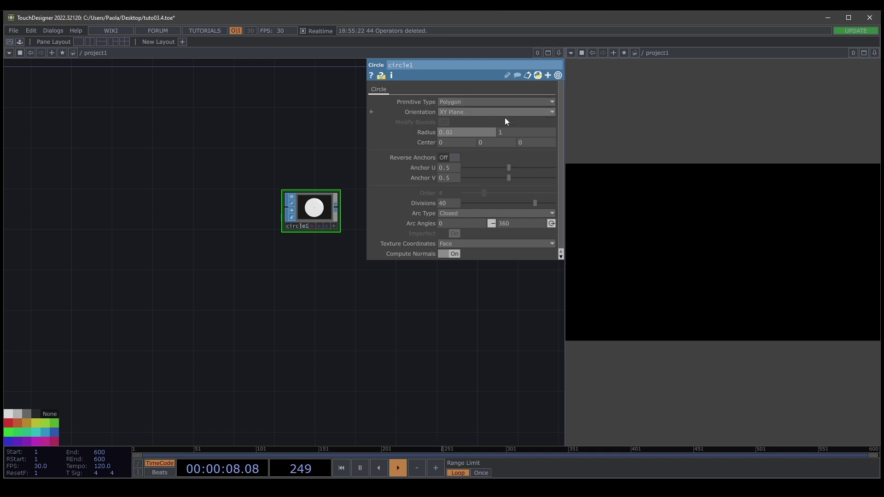
left_click(528, 131)
type("0.0")
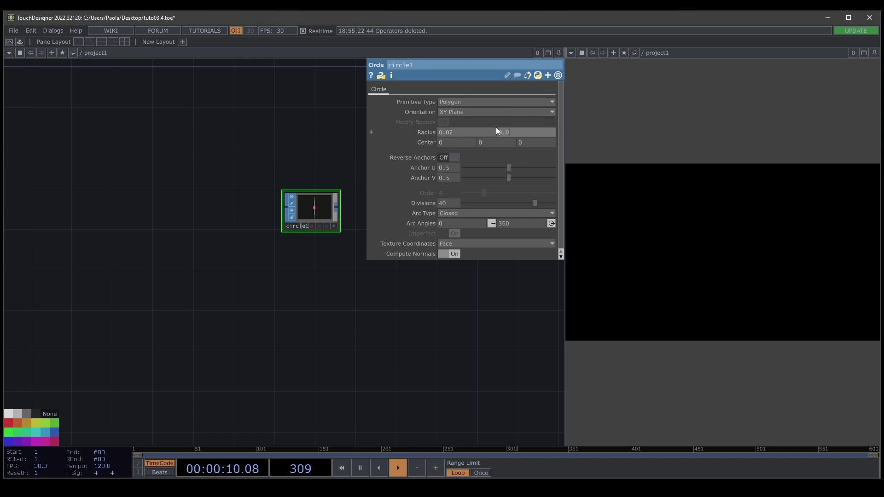
type("2")
left_click(422, 323)
key("p")
Add a Geometry COMP connected to the output of the Circle SOP
left_click_drag(354, 335, 203, 348)
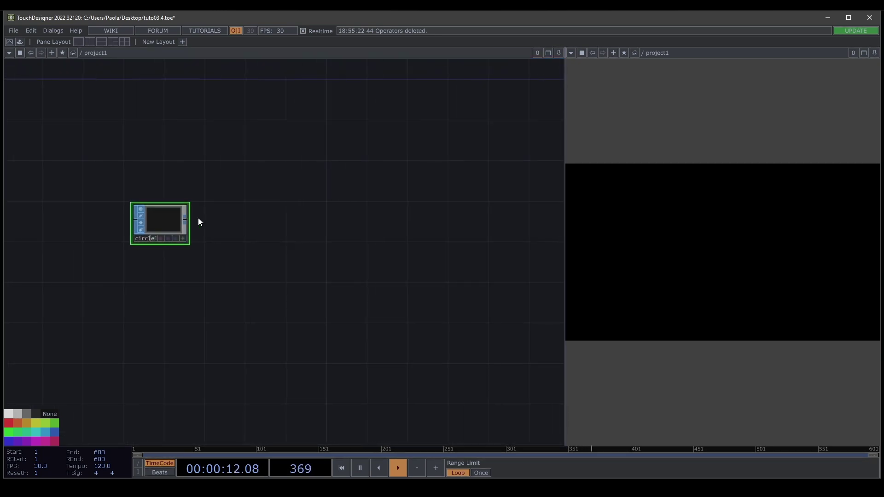
left_click(189, 221)
left_click(252, 221)
left_click(100, 105)
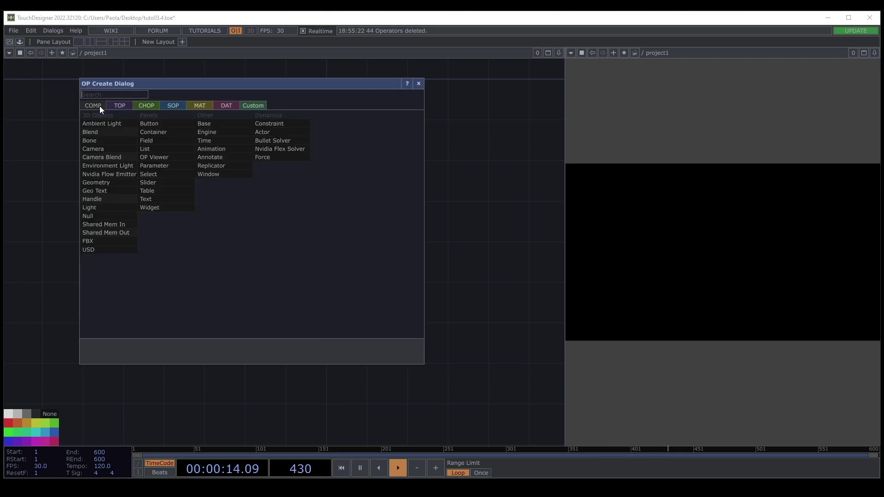
left_click(103, 183)
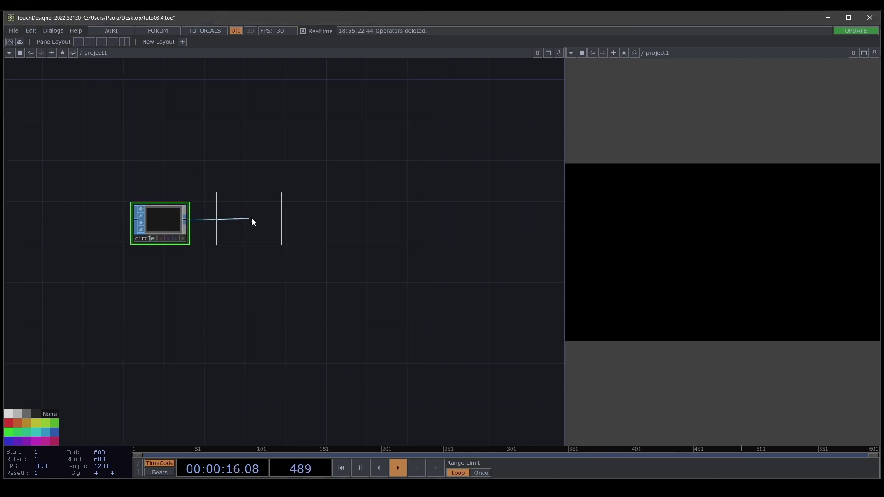
left_click(251, 218)
Add a Camera COMP above the geometry node and a Light COMP beside the camera
left_click_drag(362, 219, 328, 267)
key("Tab")
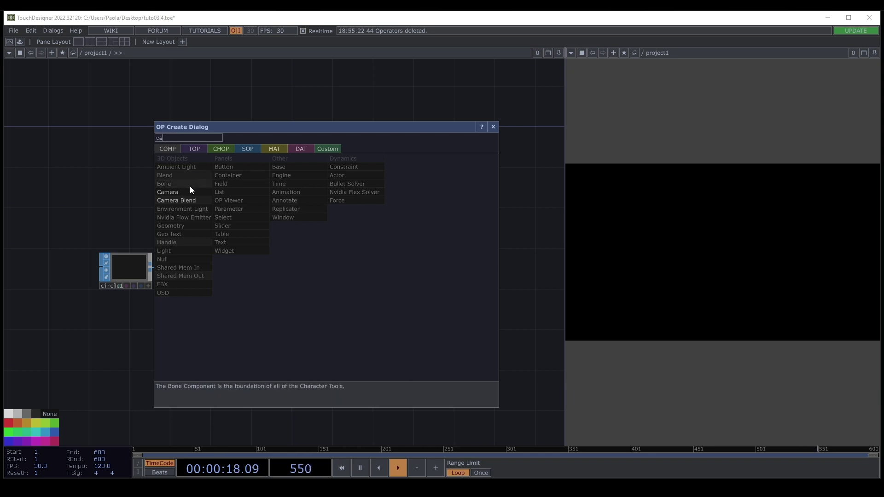
left_click(189, 189)
left_click(209, 173)
key("Tab")
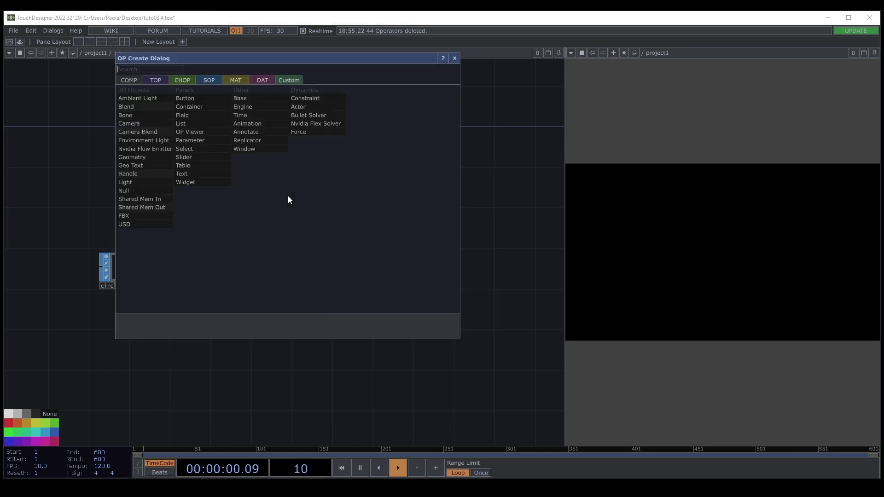
type("li")
left_click(132, 182)
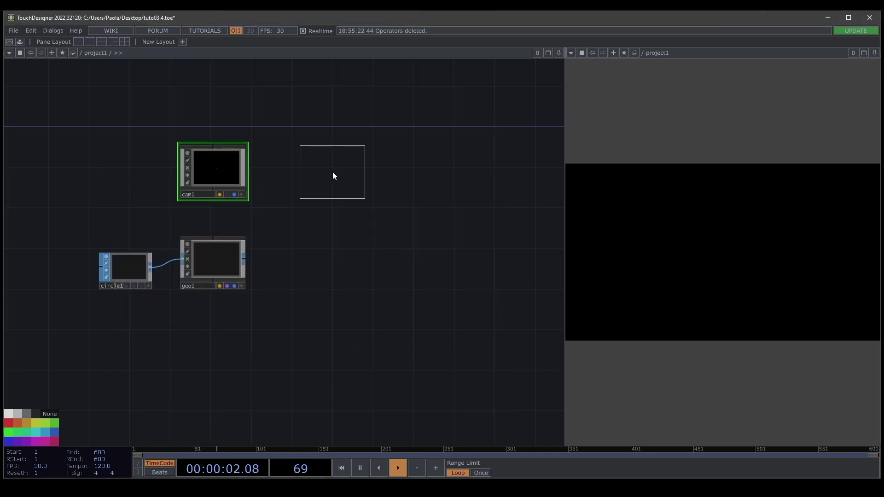
left_click(333, 174)
Add a Render TOP next to the geometry node, below the light
left_click_drag(329, 210, 307, 194)
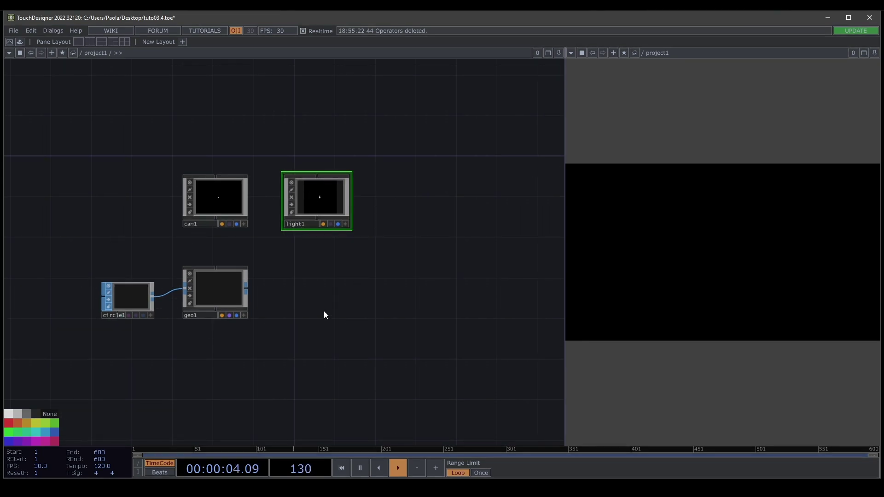
key("Tab")
left_click(151, 101)
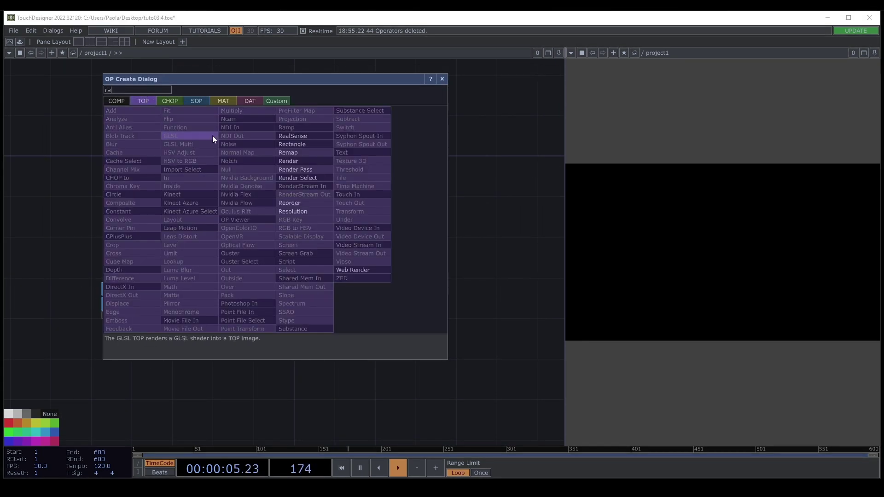
left_click(302, 166)
left_click(320, 294)
Add a Null TOP connected to the Render TOP's output, placed well away from it
left_click_drag(357, 288, 503, 302)
left_click(503, 303)
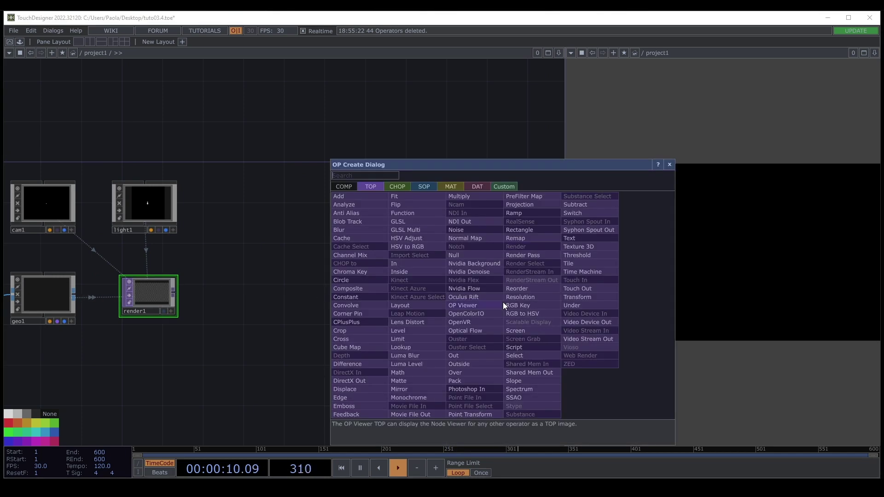
type("nul")
left_click(454, 253)
left_click(463, 294)
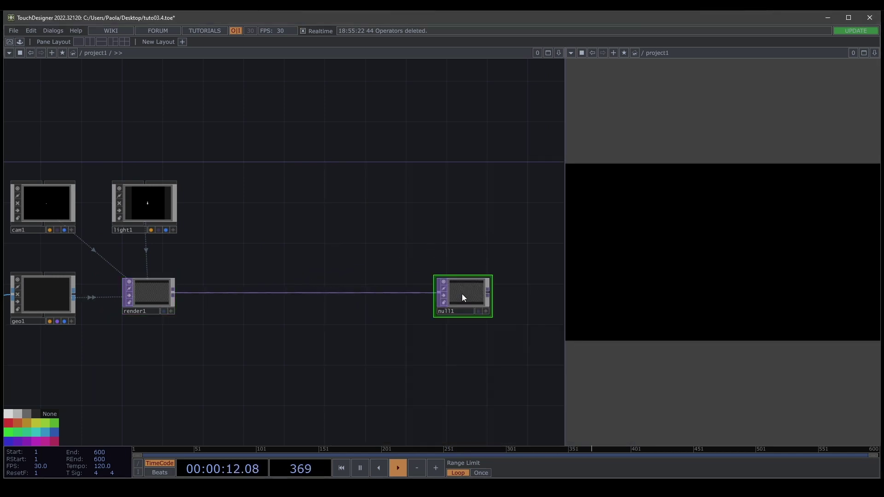
Rename the Null TOP to out1 and color its node magenta
left_click(463, 310)
type("out")
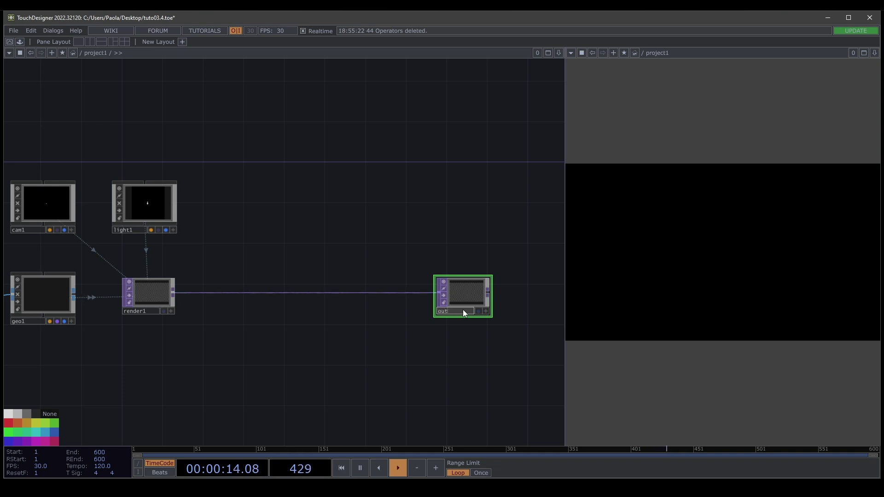
type("1")
left_click(468, 338)
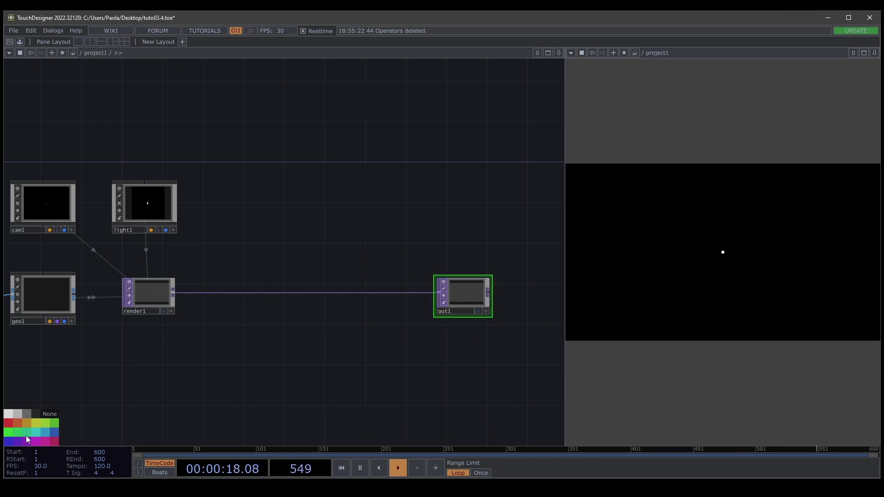
left_click(54, 443)
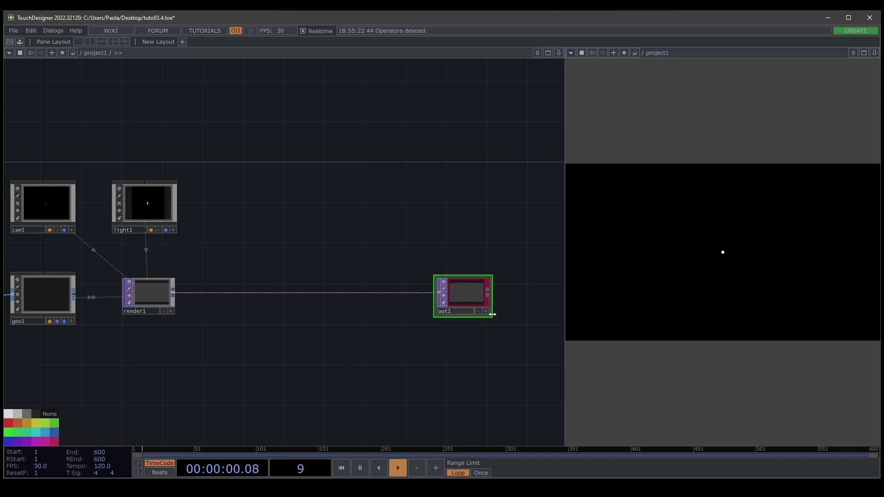
Enlarge the out1 node and move it farther from the Render TOP to leave room between them
left_click_drag(492, 316, 544, 347)
scroll(516, 389, "down", 4)
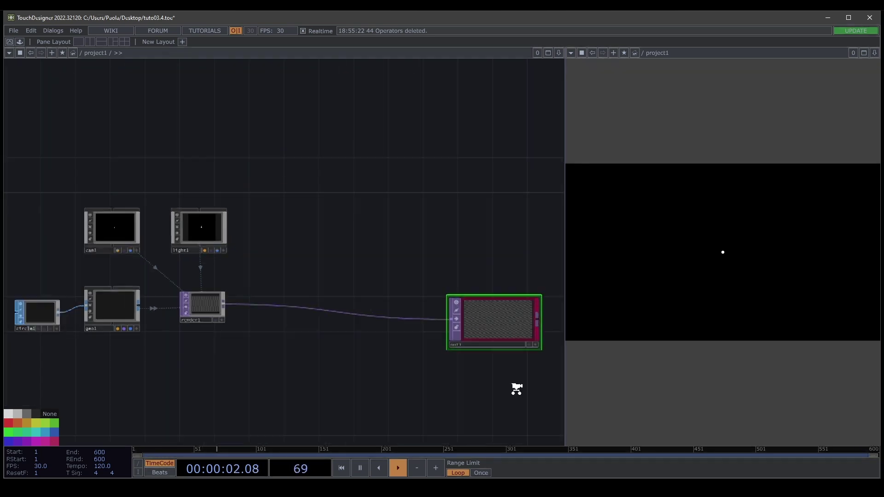
left_click_drag(511, 390, 448, 383)
left_click_drag(455, 341, 528, 338)
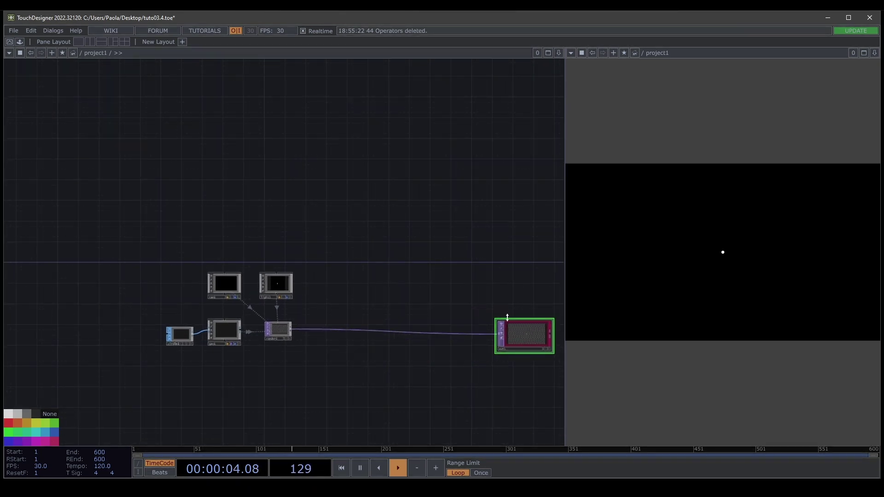
Save the project file
left_click_drag(496, 267, 556, 248)
scroll(289, 366, "down", 5)
key("ctrl+s")
left_click_drag(232, 342, 330, 289)
scroll(264, 305, "up", 2)
scroll(264, 306, "up", 2)
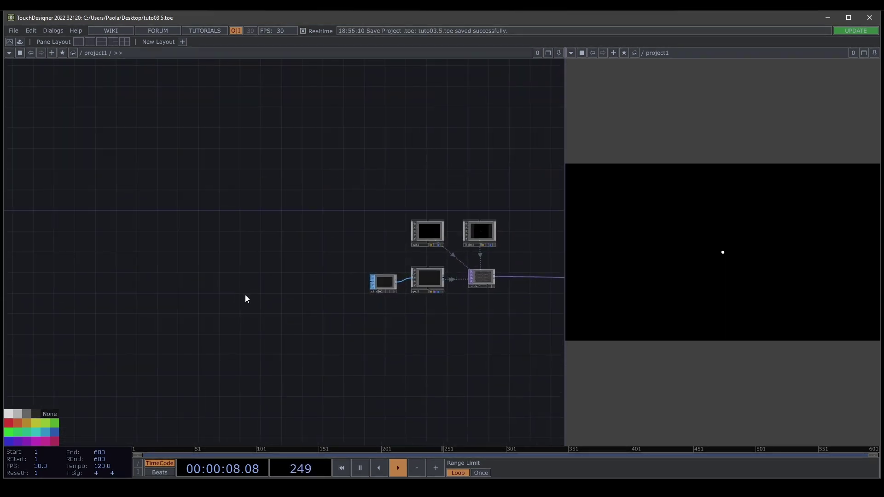
left_click_drag(198, 269, 214, 236)
left_click_drag(185, 250, 198, 223)
left_click_drag(157, 234, 145, 219)
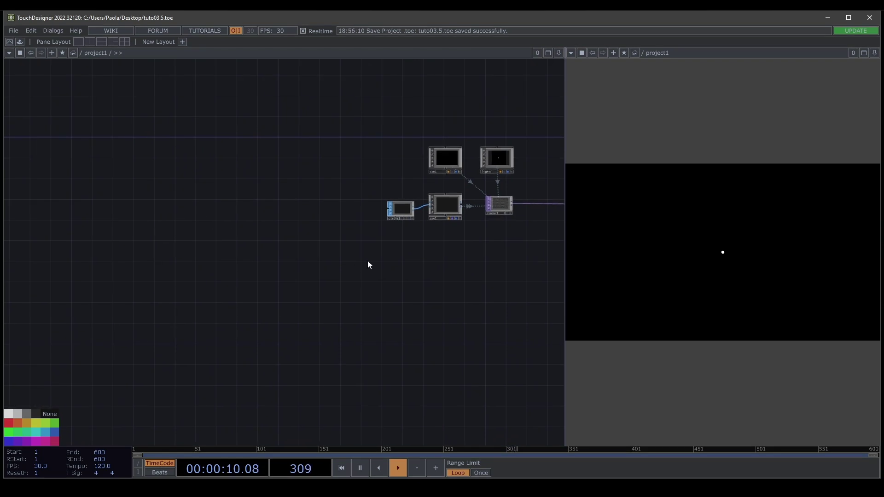
left_click_drag(368, 265, 351, 276)
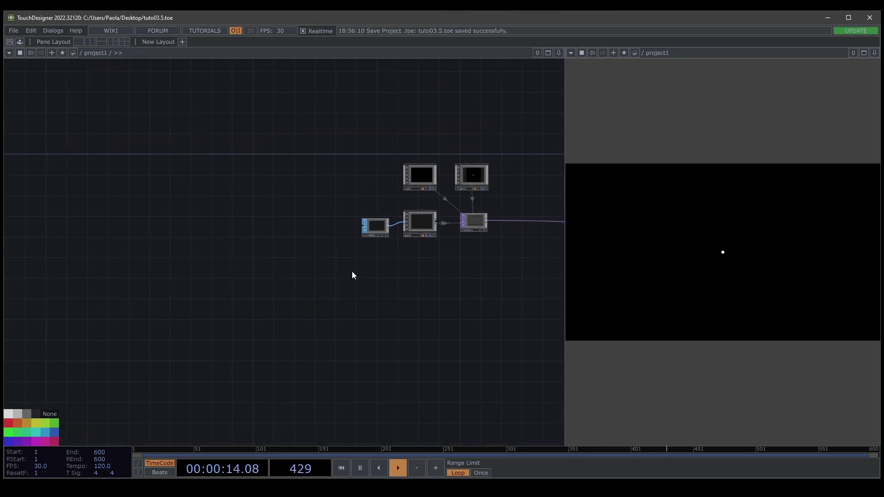
Add a Pattern CHOP in the empty network area ahead of the Circle SOP
left_click_drag(223, 285, 316, 283)
scroll(214, 244, "up", 3)
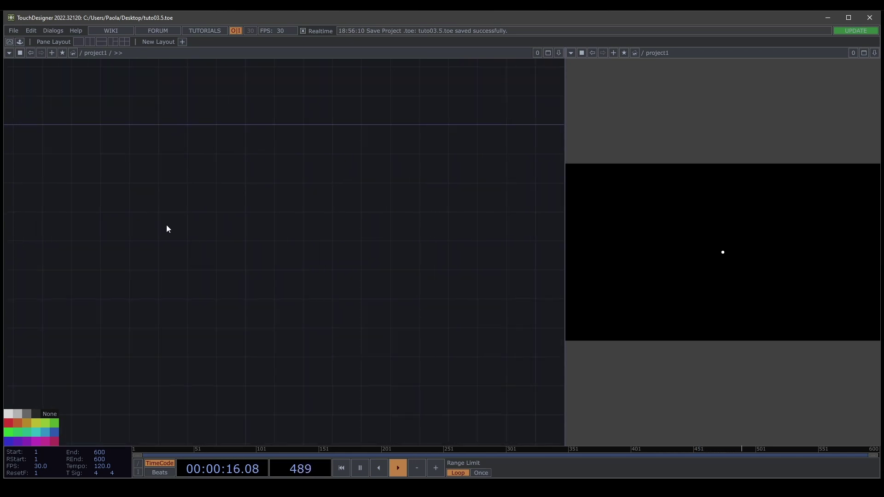
key("Tab")
left_click(77, 109)
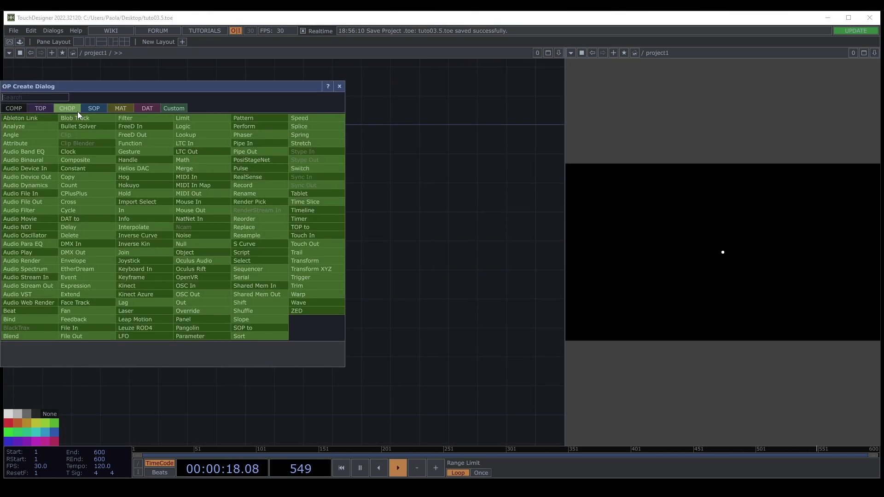
left_click(272, 118)
scroll(181, 211, "up", 5)
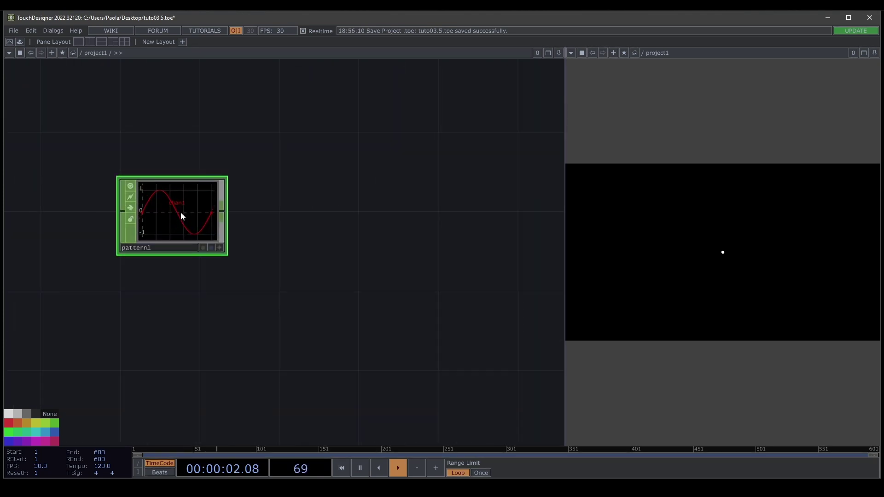
Duplicate the Pattern CHOP twice and stack the three pattern nodes closely in a column, with its parameters shown
key("p")
key("ctrl+c")
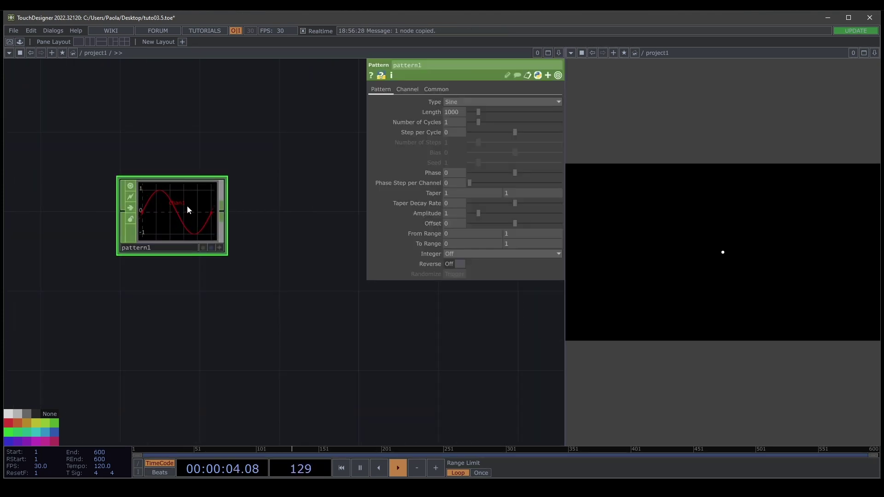
key("ctrl+v")
key("ctrl+v")
left_click_drag(186, 283, 184, 263)
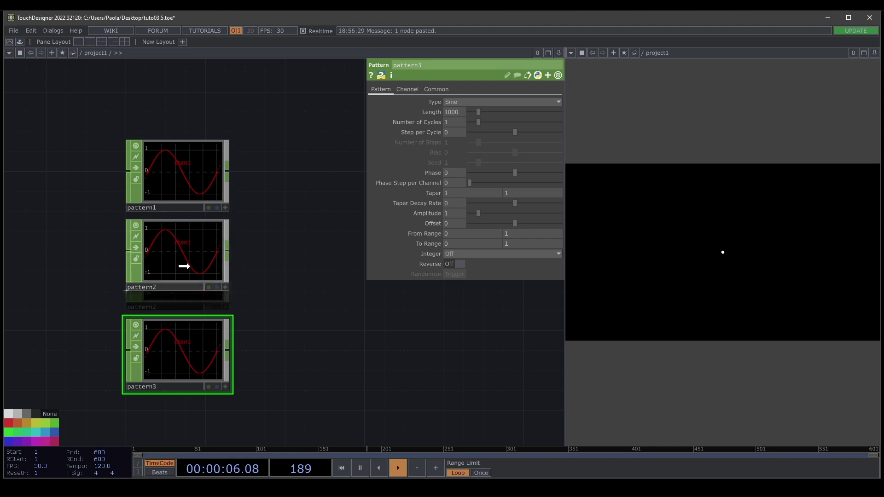
left_click(187, 167)
left_click_drag(173, 336, 169, 320)
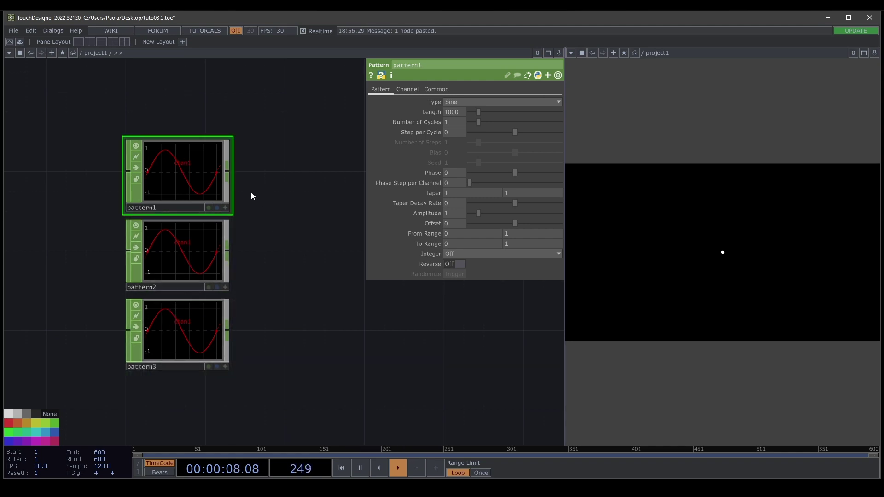
Name the output channel of pattern1 tx
left_click_drag(179, 164, 129, 167)
left_click(408, 89)
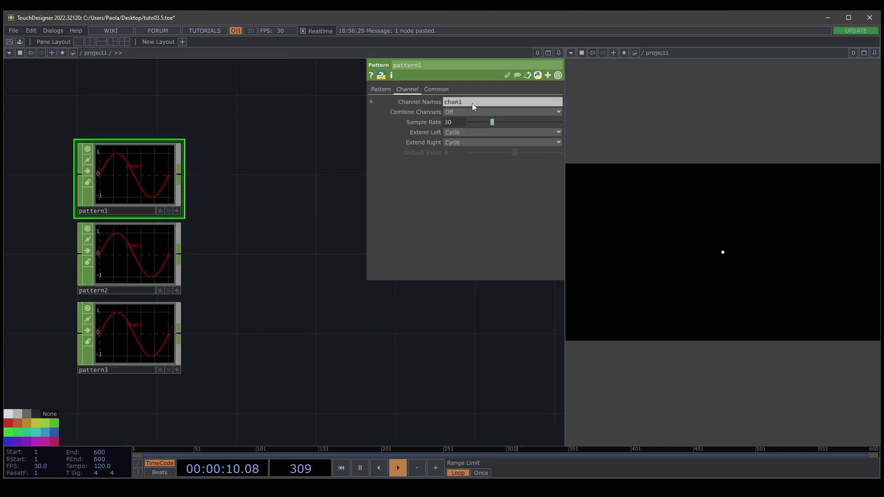
left_click(472, 103)
type("r")
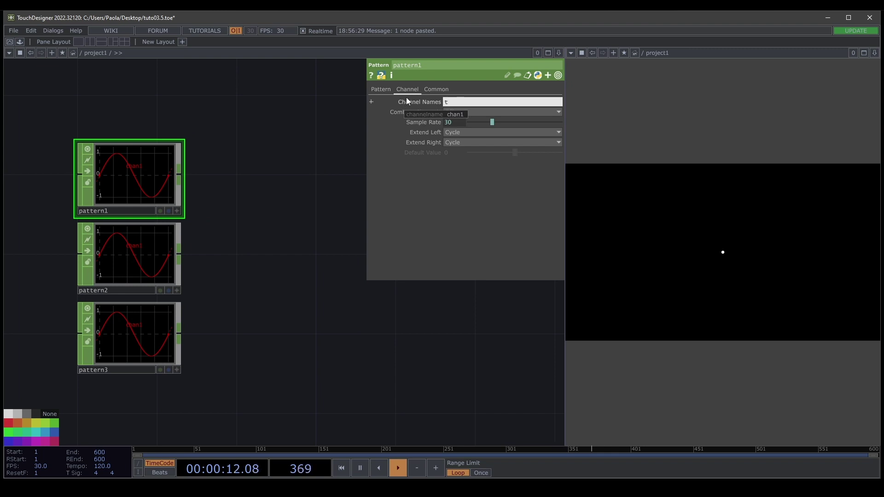
key("Return")
left_click(380, 89)
Name the output channel of pattern2 ty
left_click(145, 262)
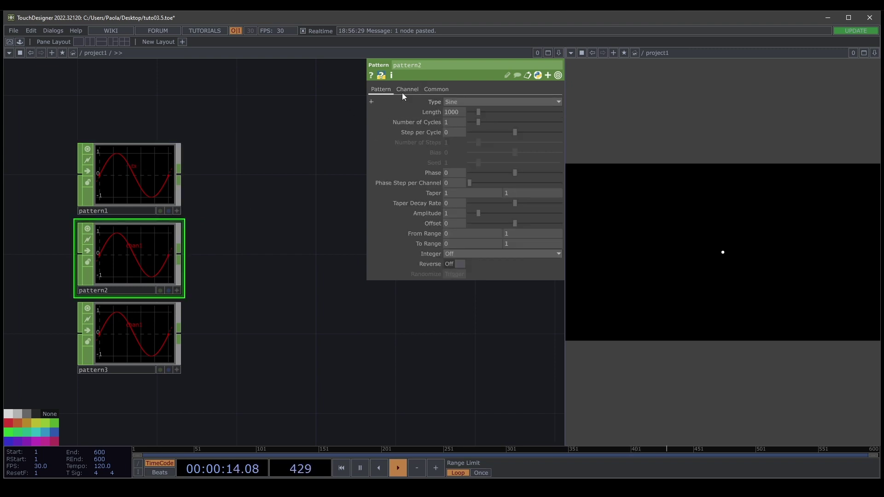
left_click(407, 89)
left_click(458, 103)
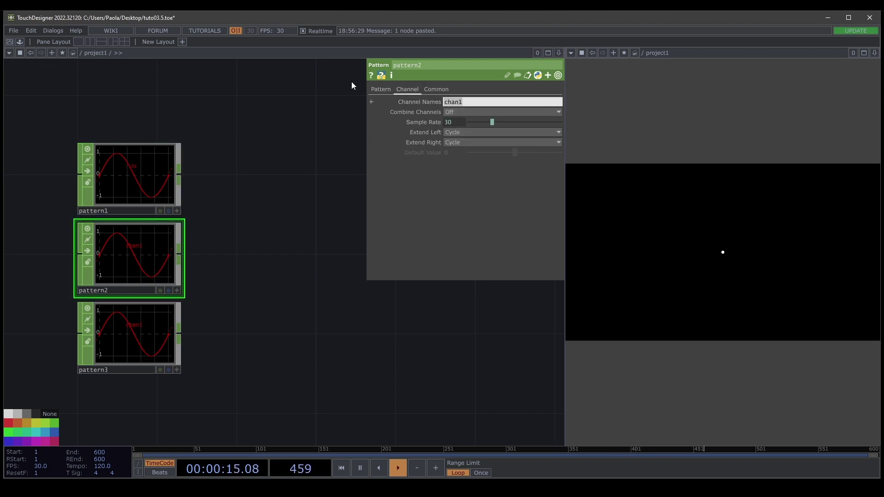
type("ty")
key("Return")
left_click(376, 89)
Name the output channel of pattern3 tz
left_click(140, 330)
left_click(408, 90)
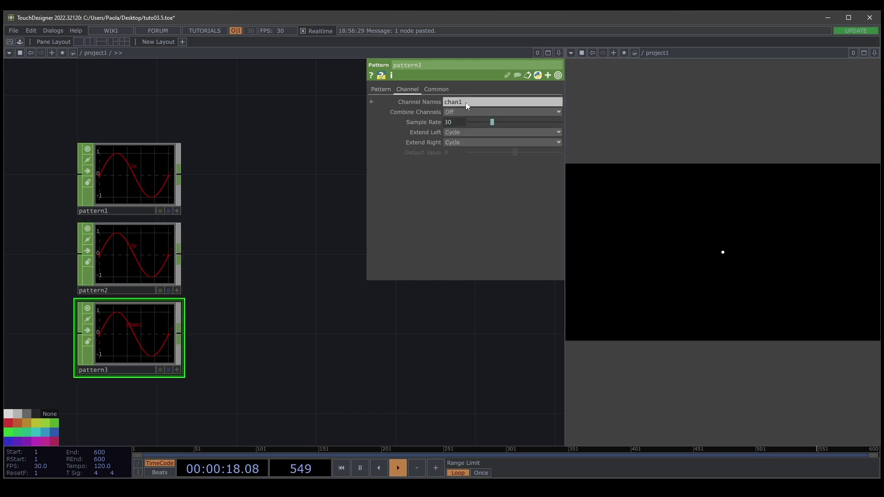
left_click(466, 102)
type("tz")
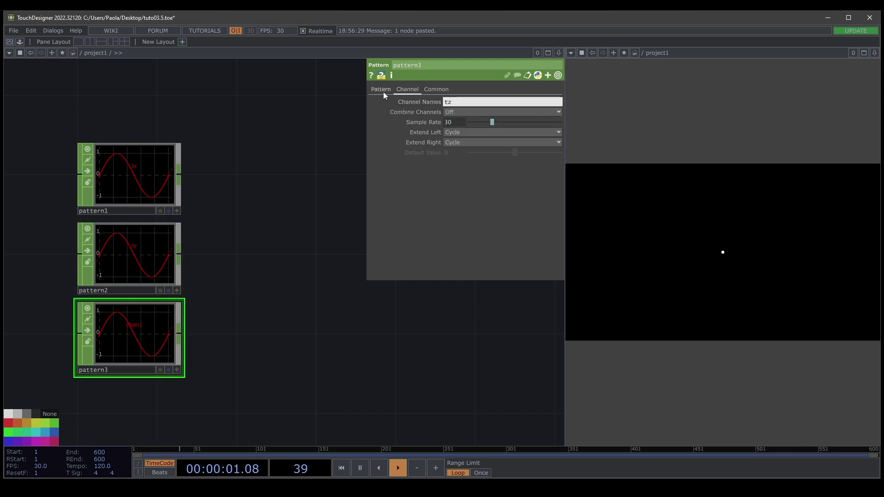
left_click(383, 92)
Feed pattern1 into a new Merge CHOP and connect pattern2 and pattern3 to it in that order
left_click_drag(277, 279, 250, 262)
left_click_drag(150, 160, 234, 203)
type("me")
left_click(245, 146)
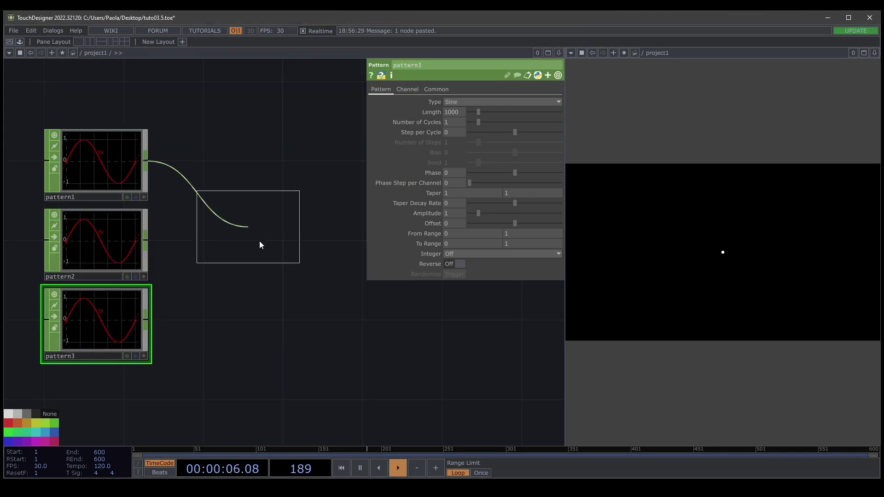
left_click(274, 248)
left_click_drag(149, 245, 224, 233)
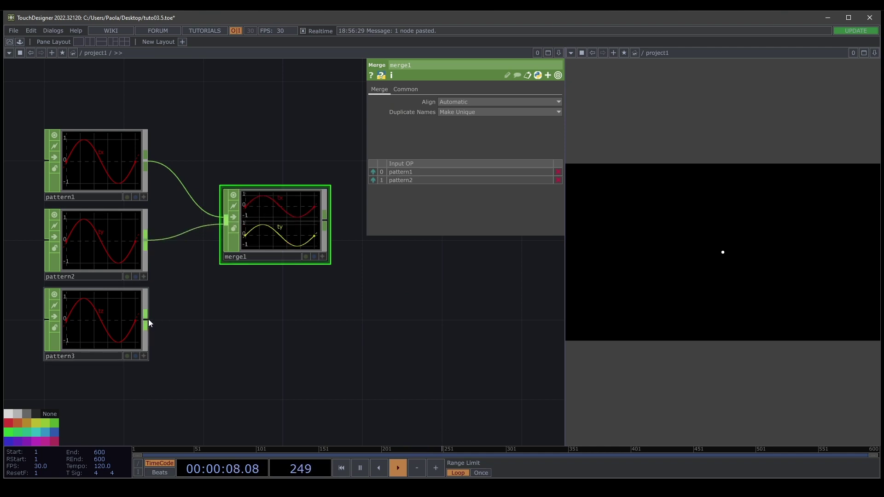
left_click_drag(148, 319, 208, 241)
Add a Null CHOP after merge1
left_click_drag(249, 303, 244, 301)
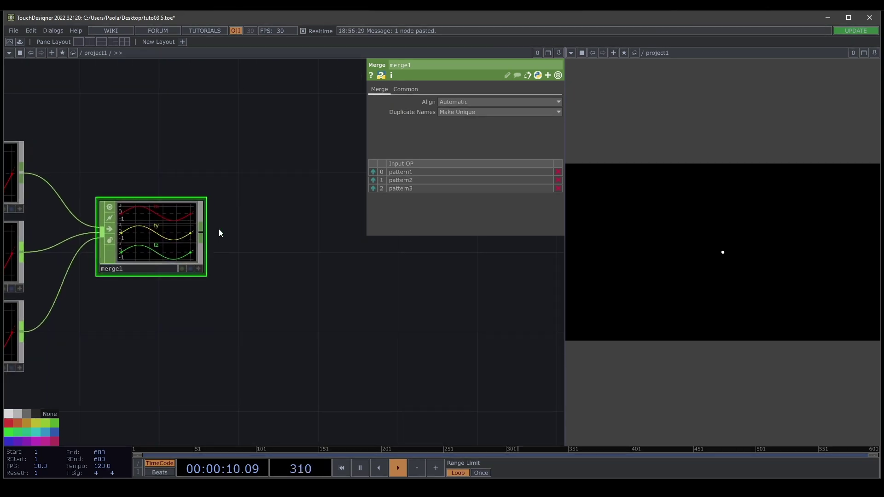
key("Tab")
type("b")
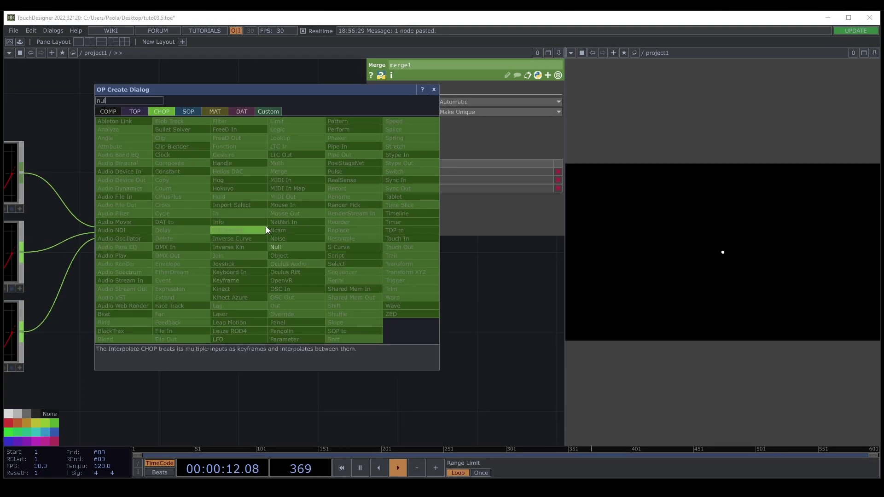
left_click(275, 247)
left_click(292, 239)
Create a CHOP to SOP from the output of null1 and place it diagonally below the null
left_click_drag(388, 318, 274, 302)
left_click_drag(230, 216, 310, 257)
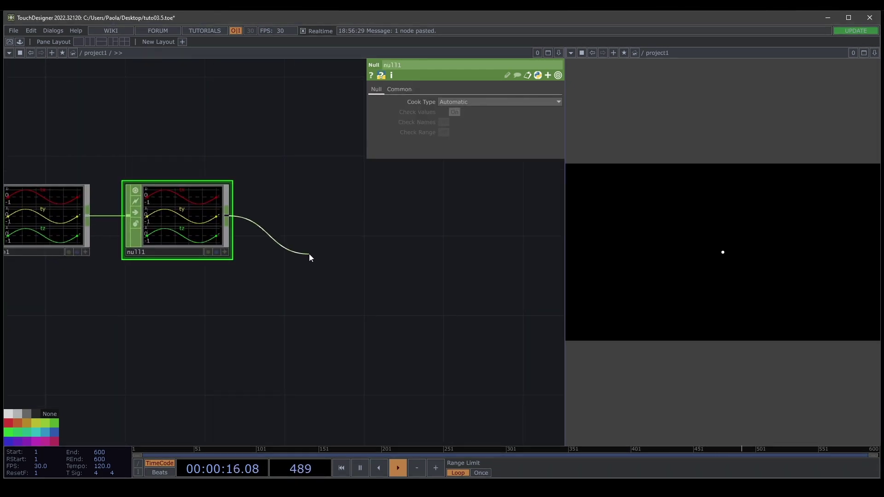
left_click(309, 253)
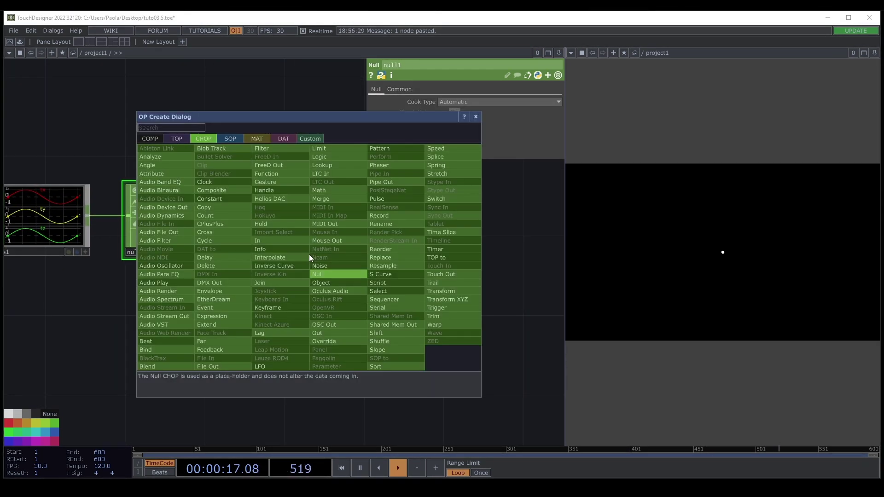
left_click(236, 139)
left_click(164, 150)
left_click(354, 332)
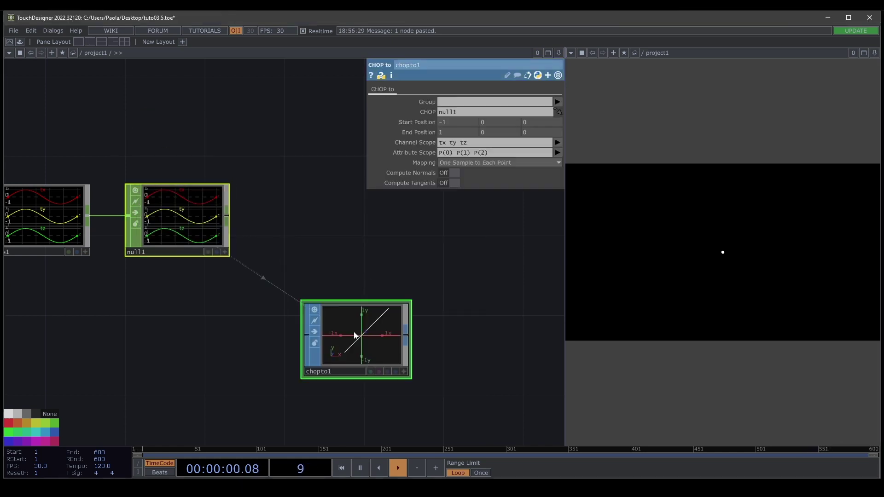
scroll(369, 346, "up", 4)
scroll(369, 344, "down", 4)
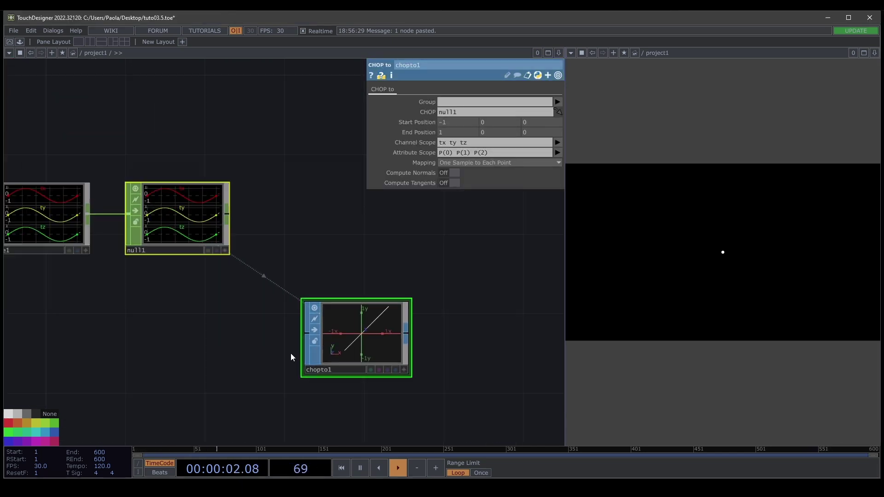
Set pattern1's Number of Cycles to 2.98 while watching the curve in chopto1
scroll(291, 356, "down", 2)
left_click_drag(216, 357, 220, 357)
scroll(220, 357, "down", 5)
left_click(165, 249)
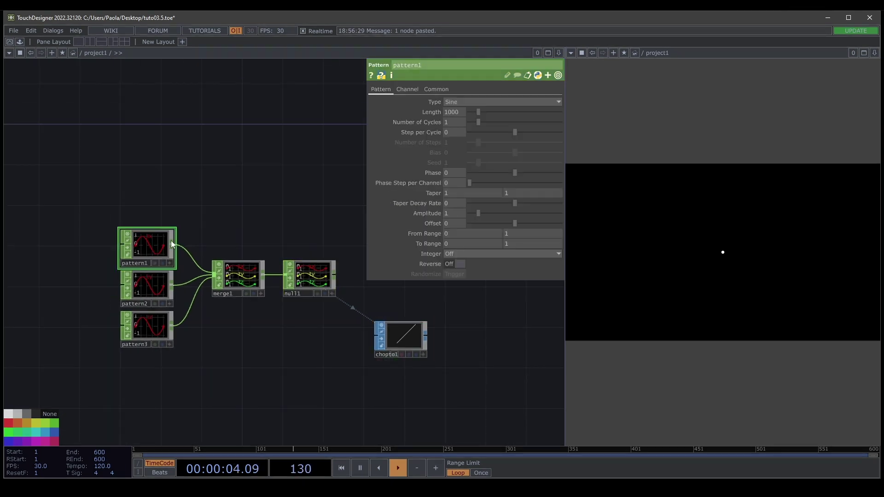
scroll(399, 327, "up", 3)
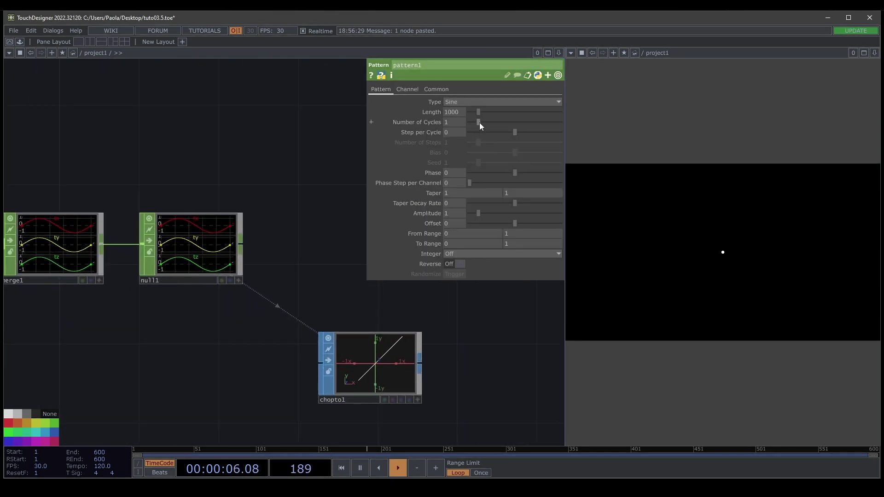
left_click_drag(480, 123, 493, 118)
left_click_drag(294, 192, 224, 80)
scroll(324, 247, "up", 5)
left_click(497, 122)
left_click_drag(496, 122, 498, 121)
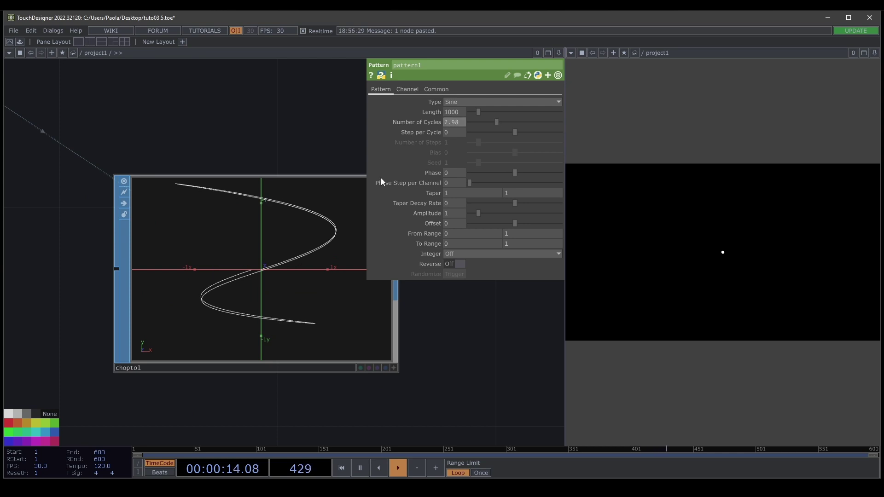
Set pattern2's Number of Cycles to 2.41 while watching the curve in chopto1
scroll(272, 231, "down", 7)
left_click_drag(244, 142, 385, 183)
left_click(48, 210)
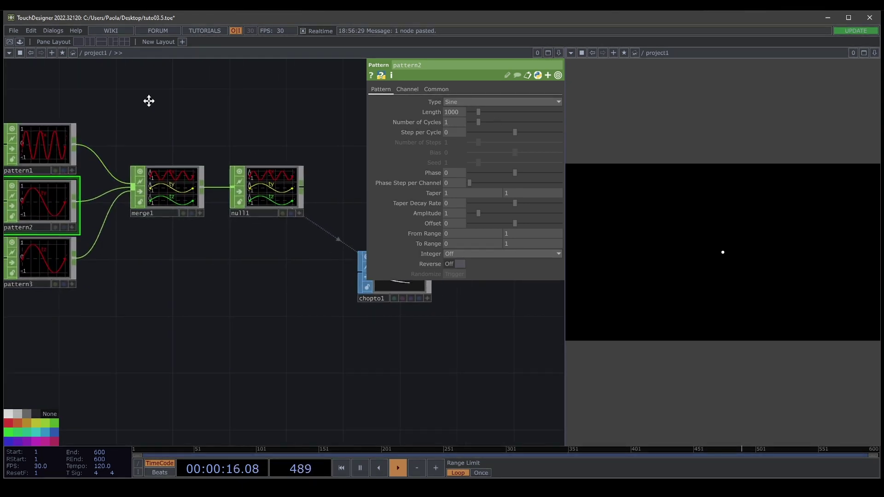
scroll(451, 291, "up", 5)
left_click_drag(479, 122, 493, 117)
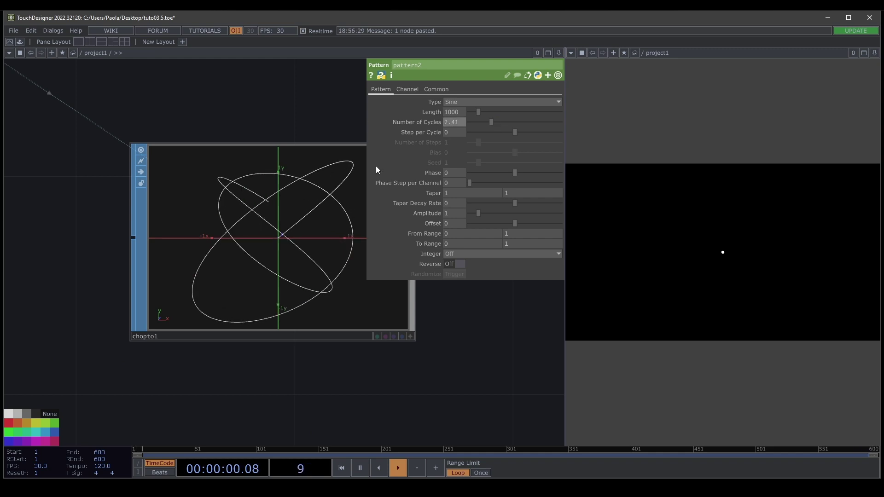
Move chopto1 directly beneath null1 so the two nodes line up vertically
scroll(254, 217, "down", 5)
scroll(258, 194, "down", 6)
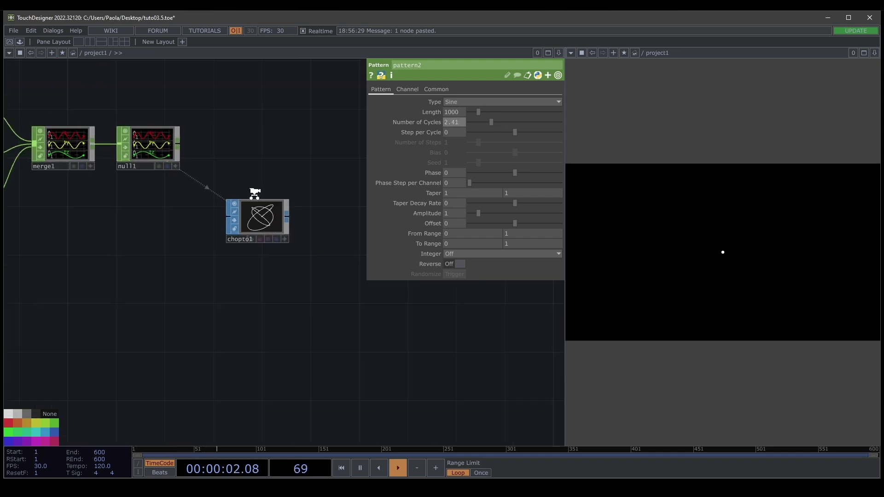
left_click_drag(278, 262, 252, 282)
left_click_drag(228, 291, 193, 298)
scroll(199, 261, "up", 3)
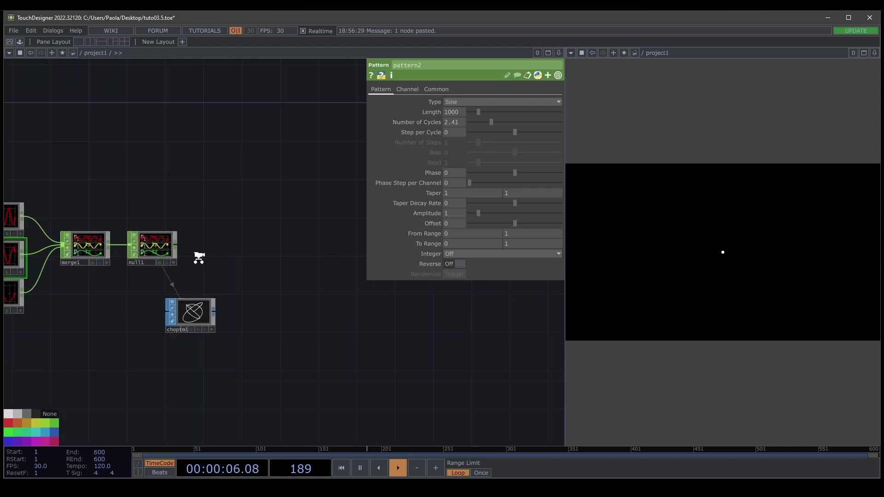
left_click_drag(210, 261, 174, 281)
left_click_drag(148, 343, 109, 341)
scroll(166, 325, "down", 3)
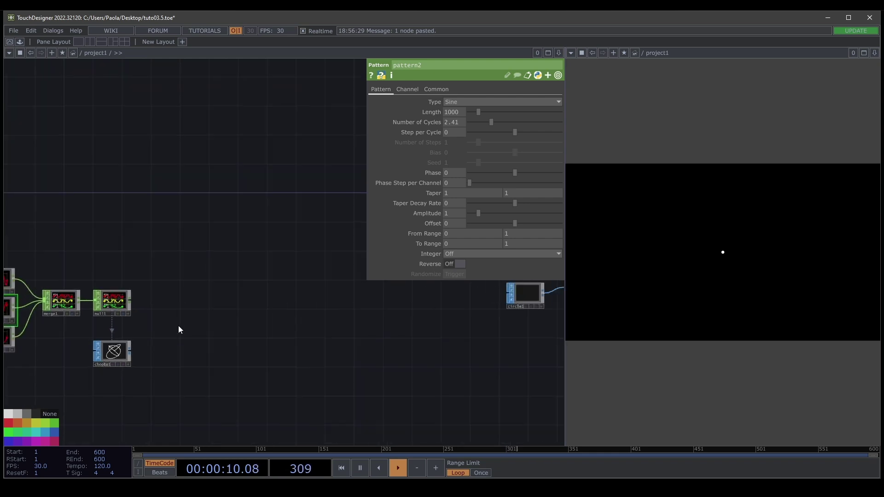
Create a CHOP to TOP from the output of null1 and place it beside the null
left_click_drag(204, 332, 133, 307)
scroll(201, 324, "up", 3)
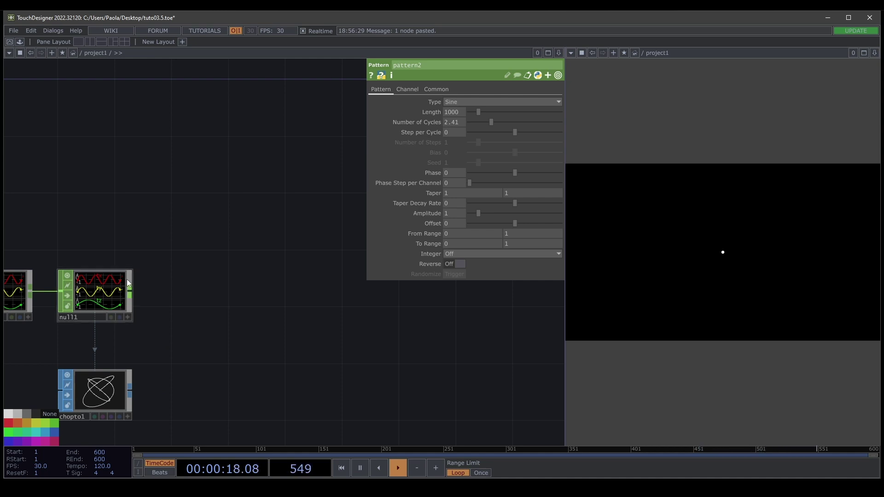
left_click_drag(130, 292, 211, 292)
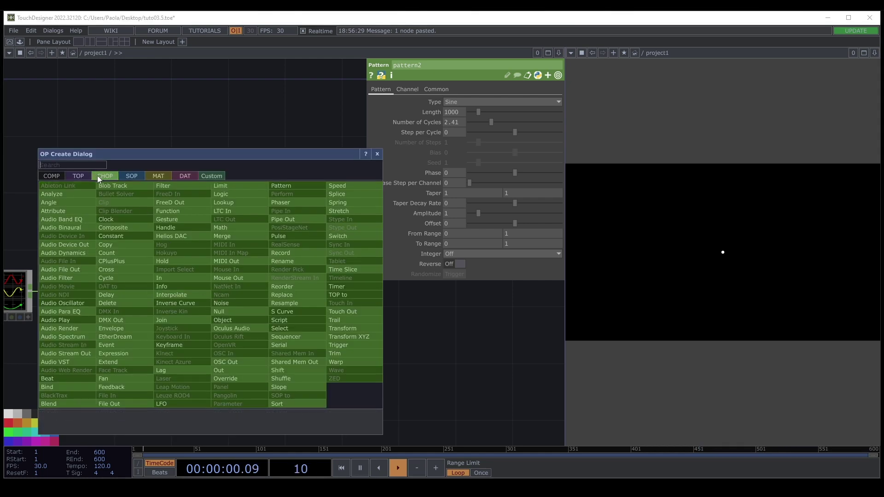
left_click(81, 177)
left_click(52, 186)
left_click(237, 289)
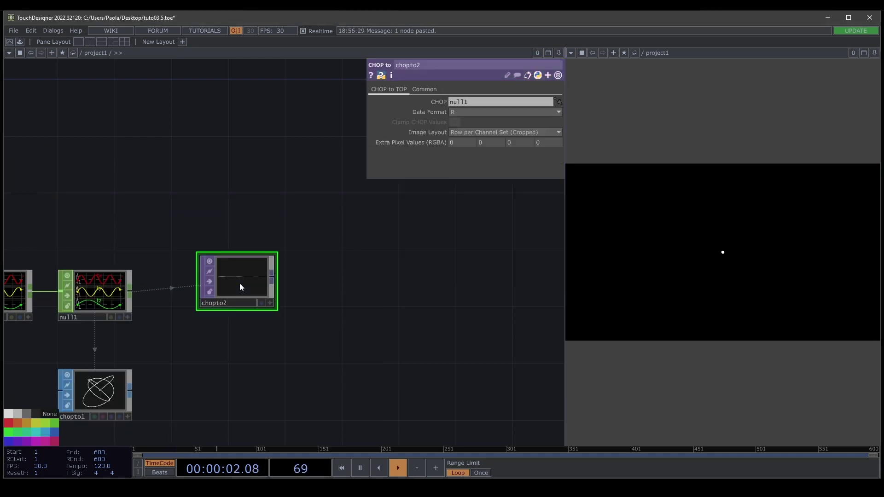
Set the Data Format of chopto2 to RGB so it carries all three channels of null1
left_click_drag(208, 238, 235, 239)
scroll(214, 233, "up", 5)
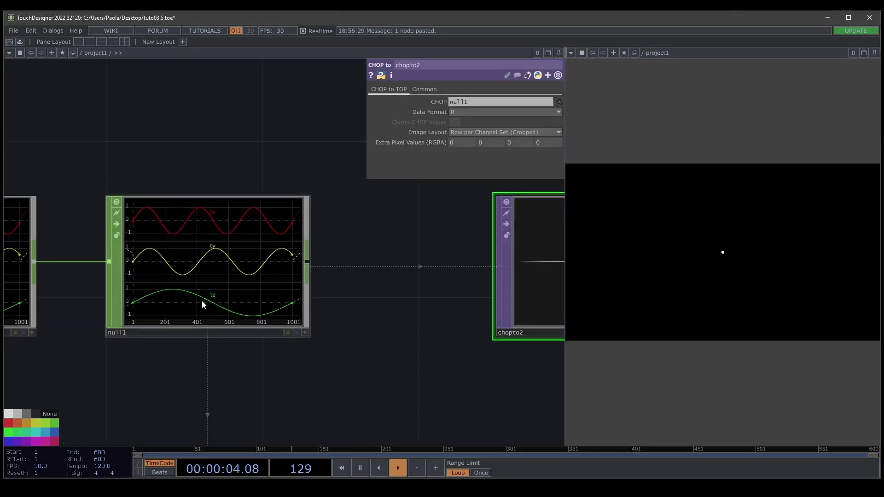
left_click_drag(334, 374, 83, 349)
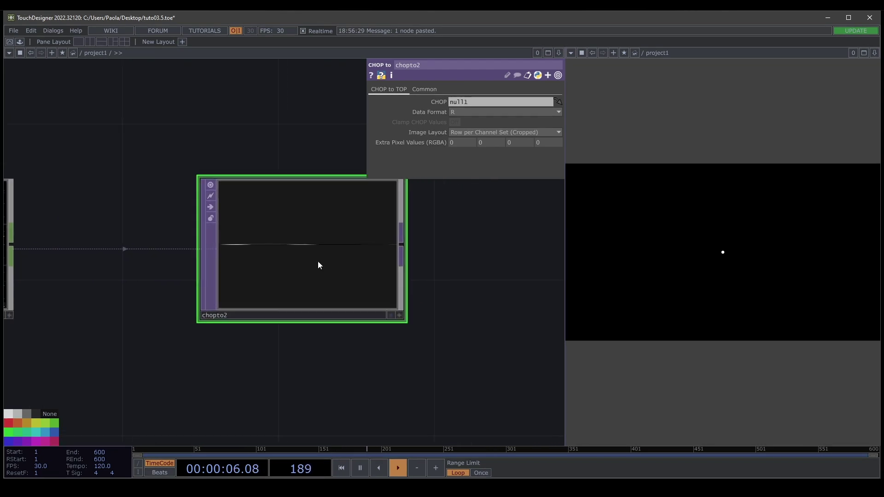
left_click(480, 110)
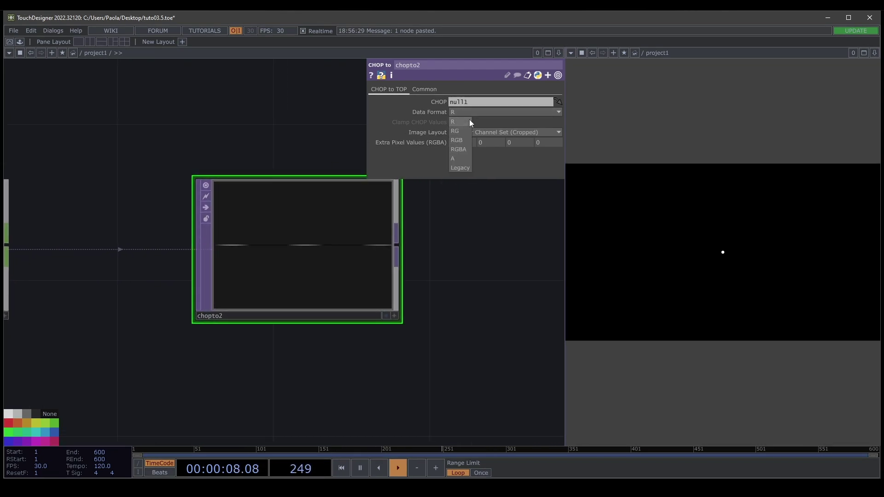
left_click(461, 143)
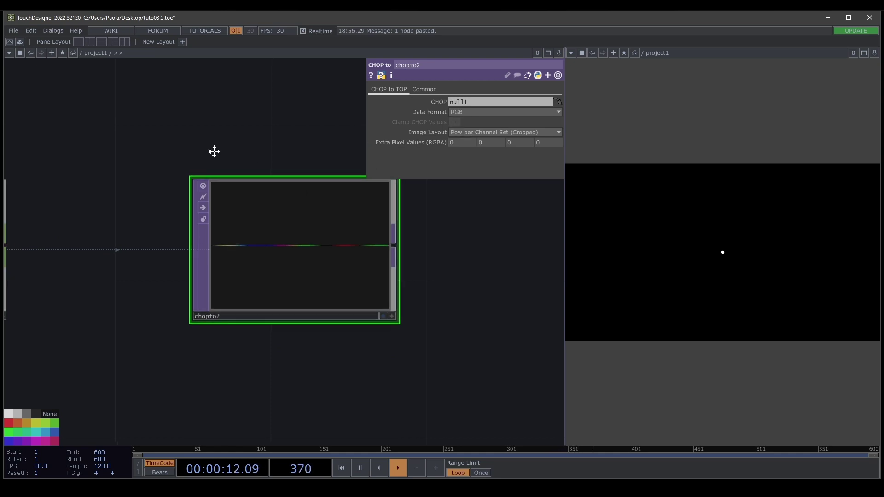
middle_click(254, 240)
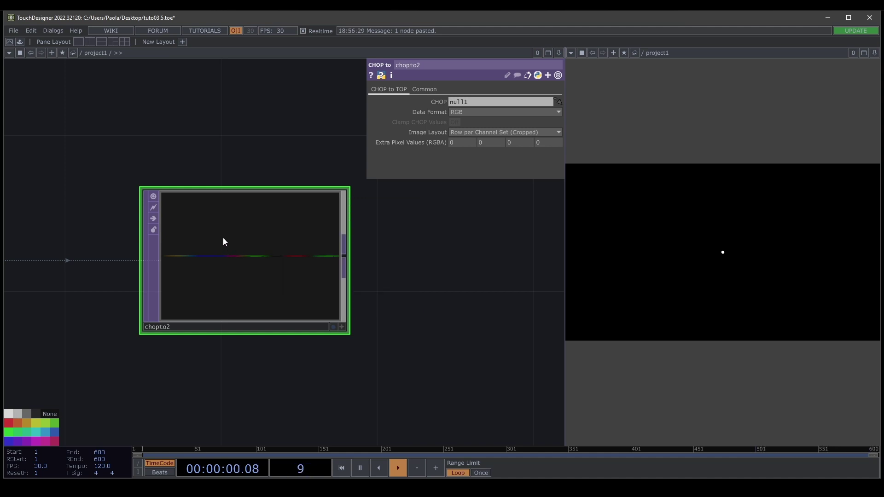
Try the Fit to Square (Combine Sets) image layout on chopto2 and return to Row per Channel Set (Cropped)
left_click(462, 132)
left_click(461, 160)
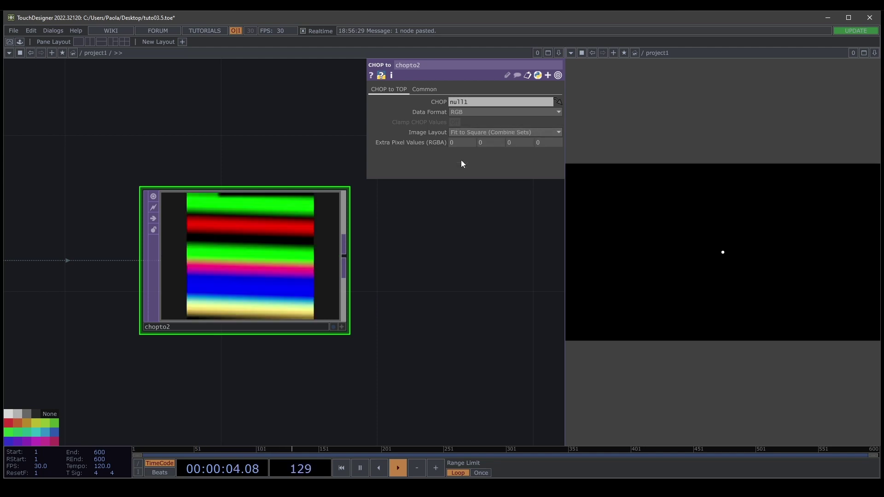
left_click(462, 134)
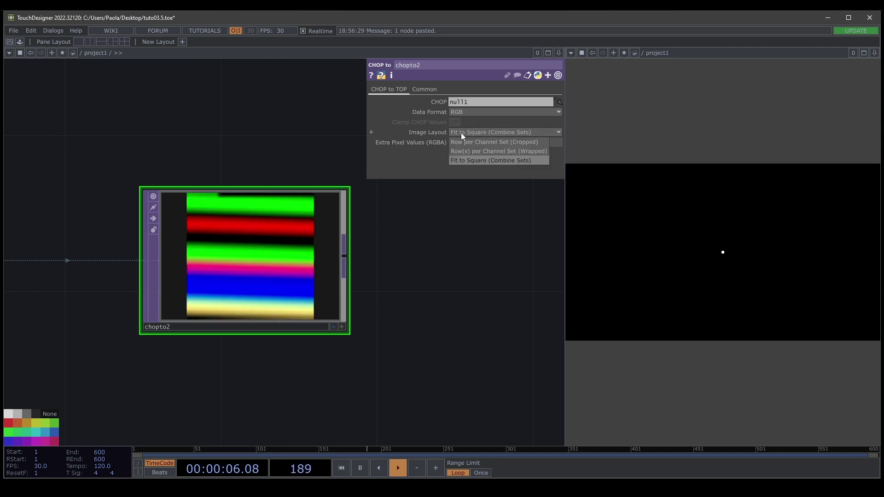
left_click(460, 142)
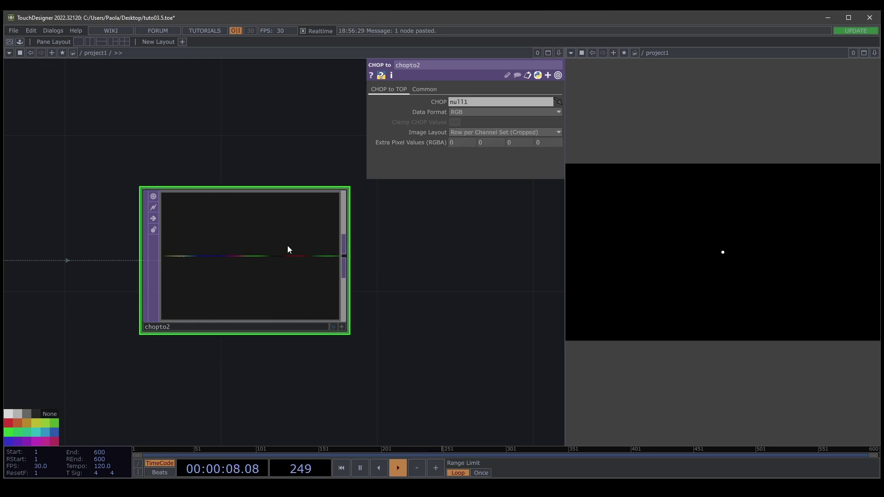
Color the chopto2 node blue and save the project file
scroll(286, 251, "down", 4)
left_click_drag(380, 272, 298, 276)
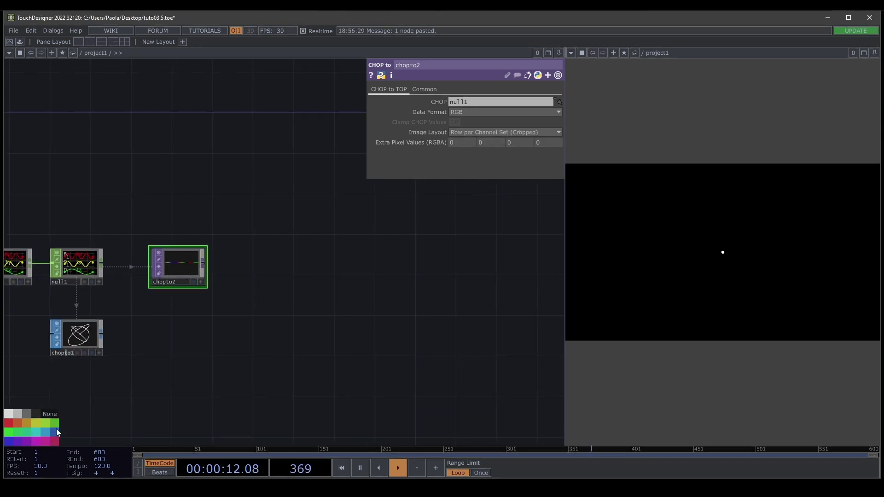
left_click_drag(191, 338, 214, 300)
key("ctrl+s")
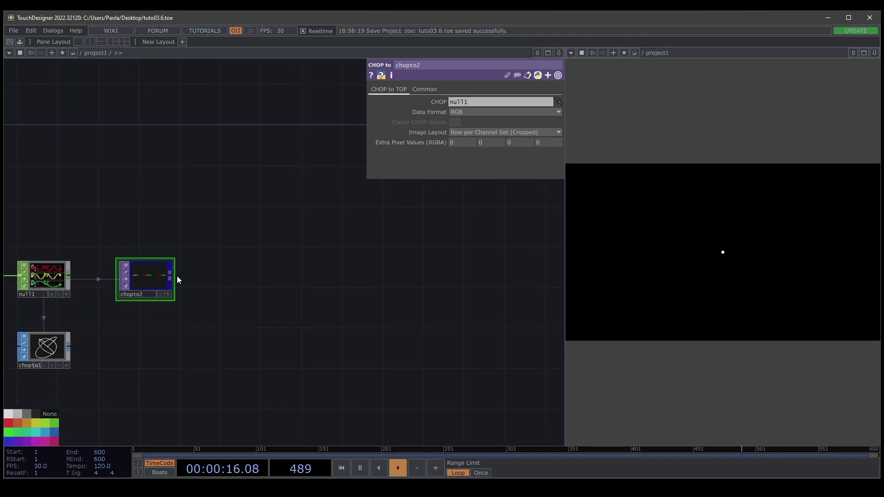
Add a Null TOP after chopto2 and rename it position
left_click_drag(174, 276, 358, 275)
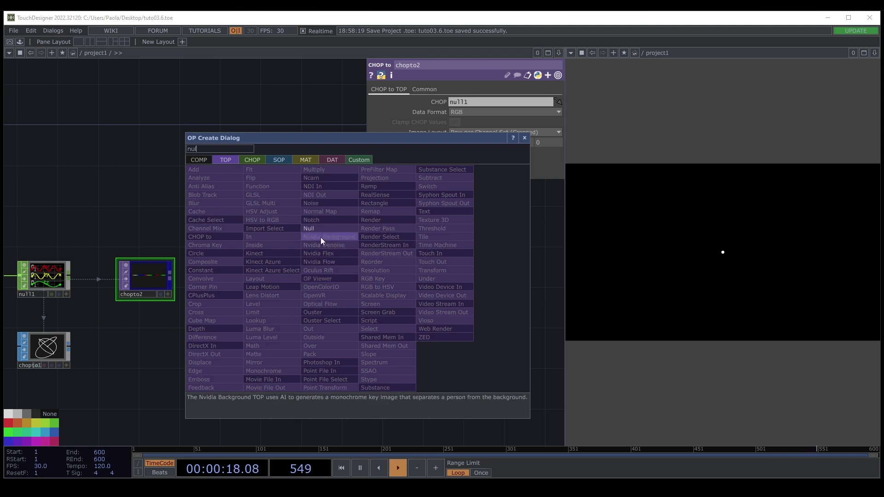
left_click(316, 229)
left_click(382, 276)
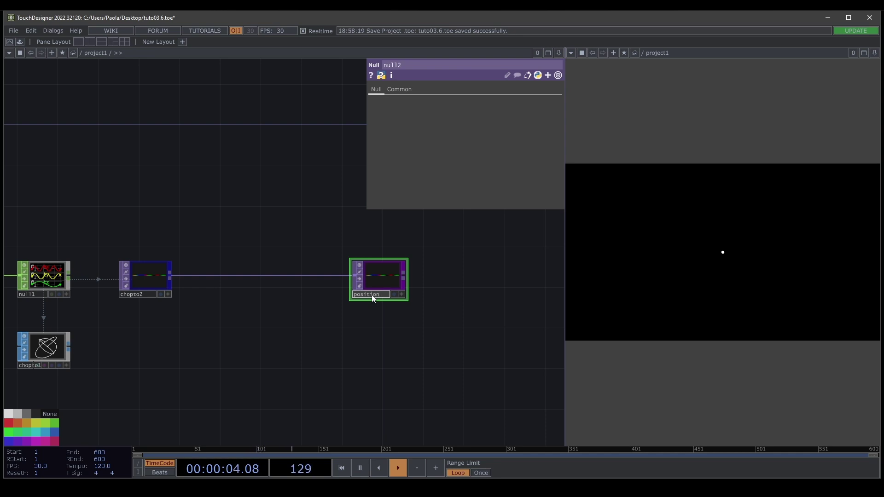
type("on")
key("Return")
Turn on Instancing for the geo1 Geometry COMP and assign the position null as its Translate OP
scroll(116, 338, "up", 4)
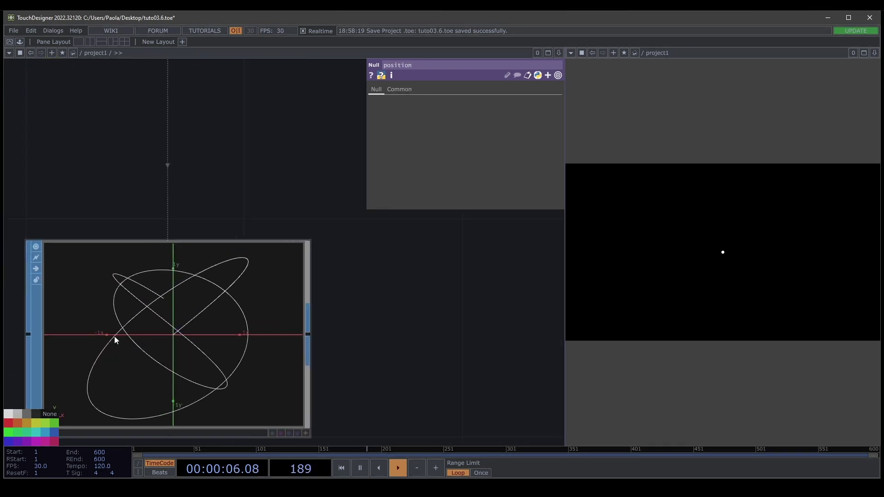
scroll(118, 337, "down", 8)
left_click_drag(522, 362, 283, 374)
scroll(283, 374, "down", 3)
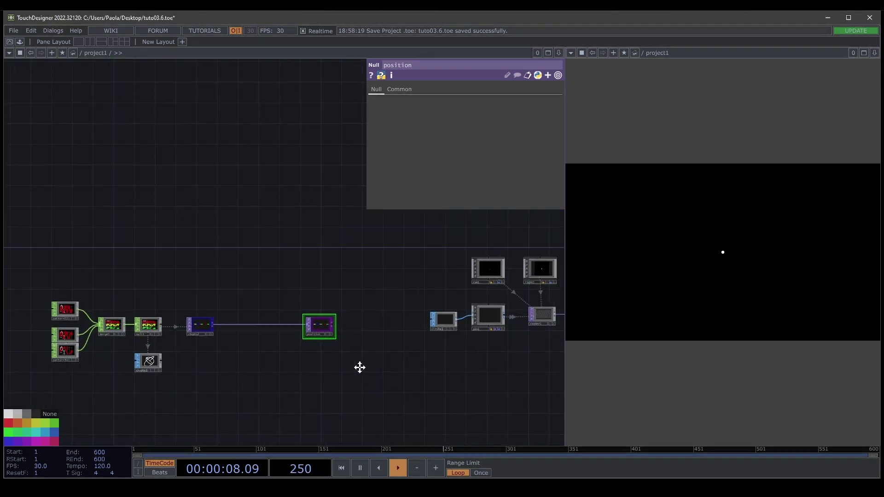
left_click(435, 297)
left_click_drag(157, 151, 124, 154)
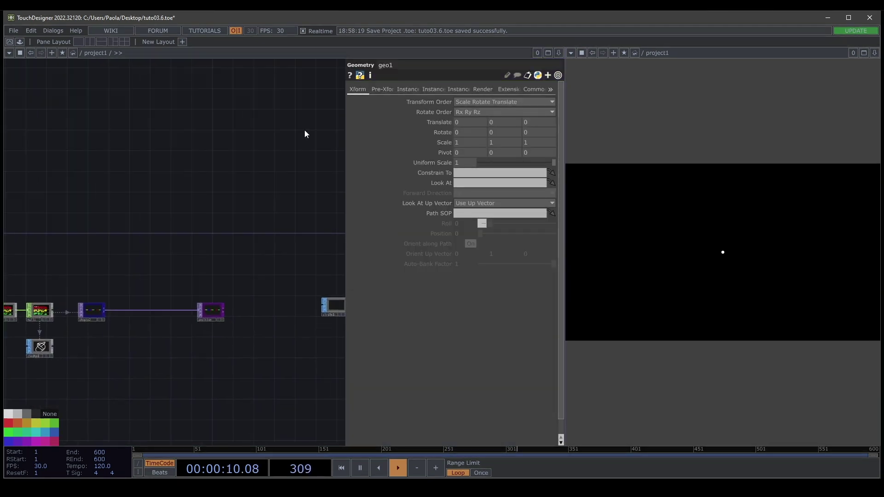
left_click(407, 89)
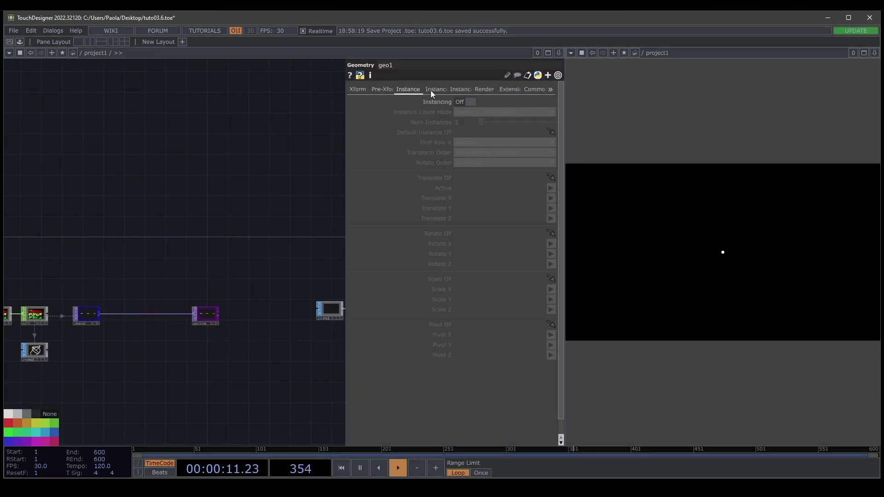
left_click(470, 103)
left_click_drag(208, 312, 479, 178)
Map geo1's instance Translate X, Translate Y and Translate Z to r, g and b
left_click(551, 199)
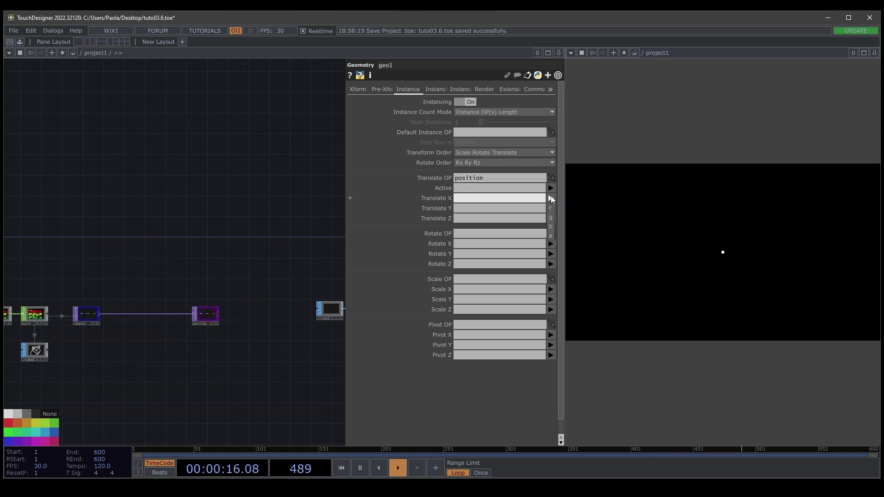
left_click(552, 208)
left_click(551, 209)
left_click(552, 224)
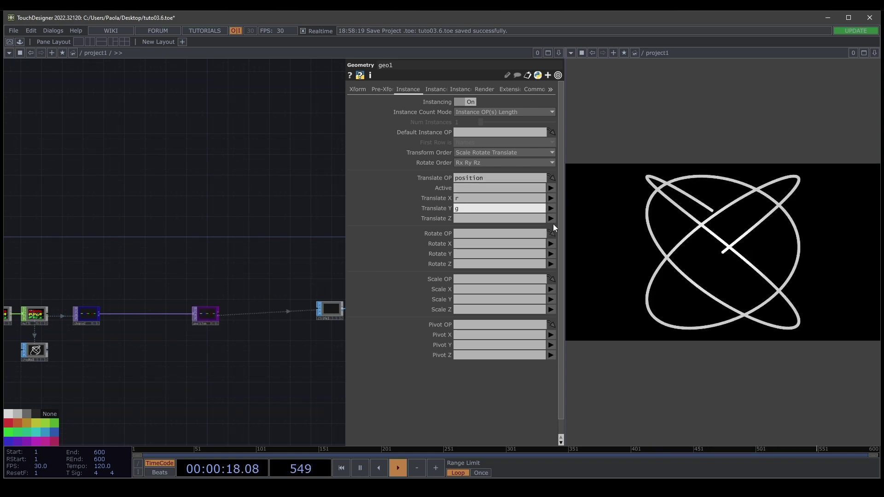
left_click(551, 219)
left_click(552, 247)
Move the pattern3 node further below pattern2 so the three Pattern CHOPs are evenly spaced
left_click_drag(69, 277, 186, 229)
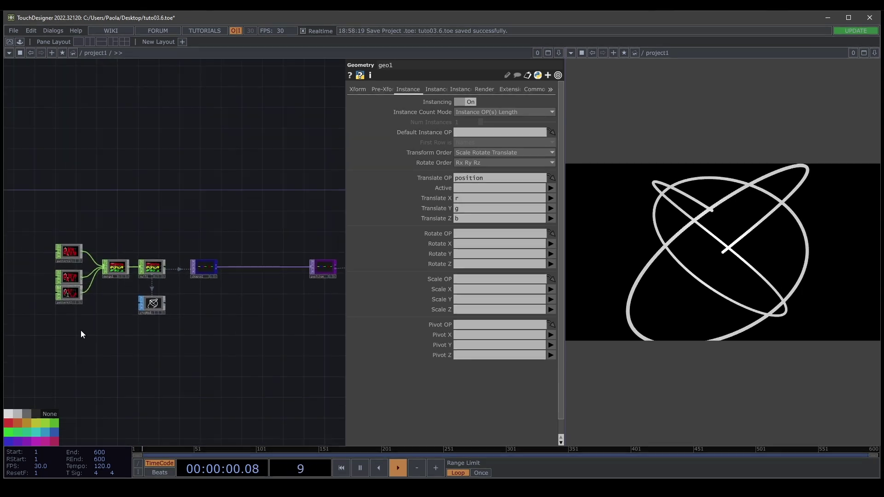
scroll(143, 304, "up", 10)
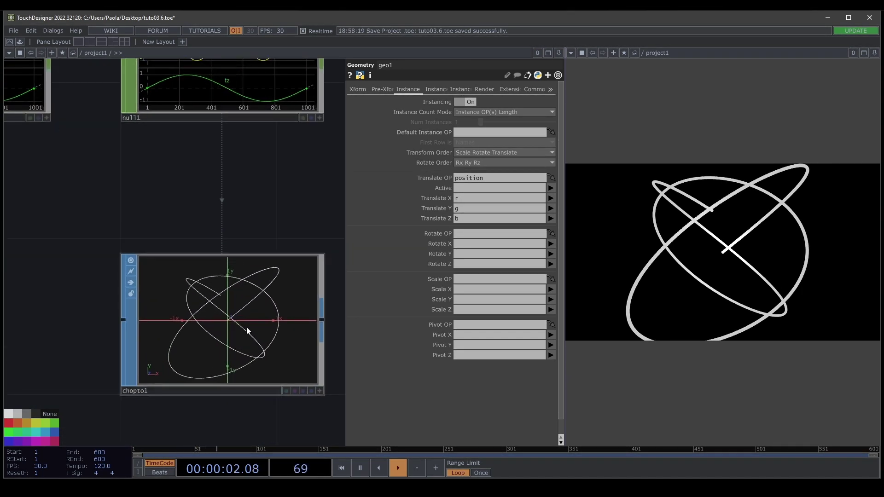
scroll(247, 331, "down", 10)
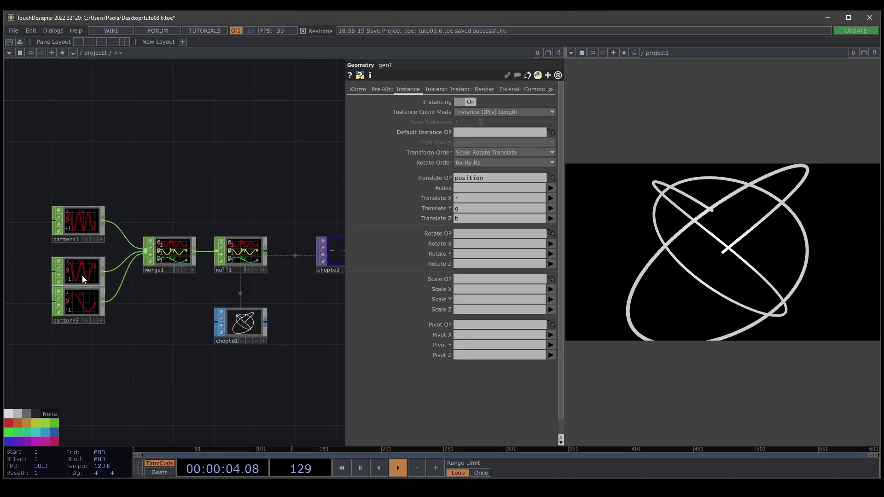
left_click(84, 274)
left_click_drag(85, 309, 85, 329)
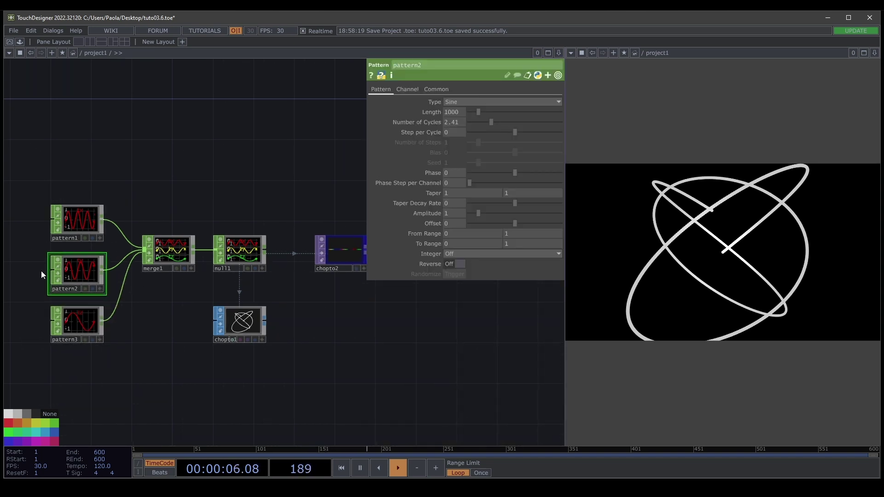
mouse_move(493, 123)
left_mouse_down()
mouse_move(483, 131)
mouse_move(503, 130)
mouse_move(493, 132)
left_mouse_up()
key("h")
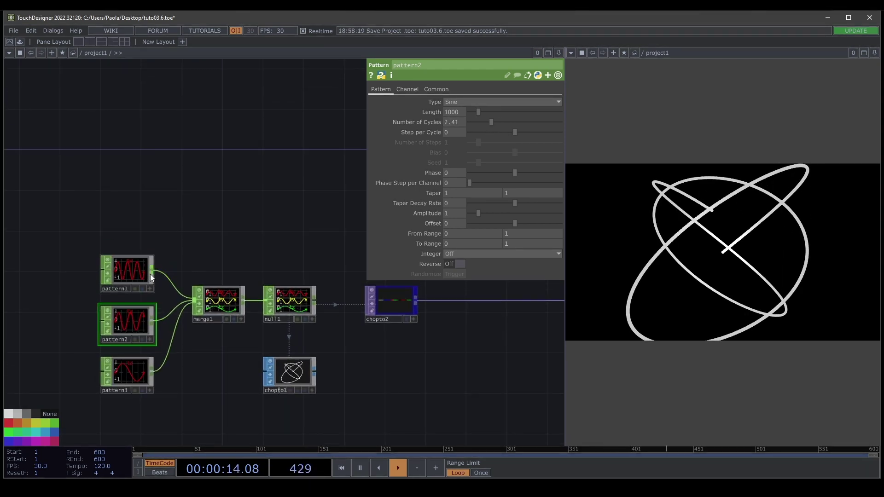
left_click_drag(140, 226, 131, 229)
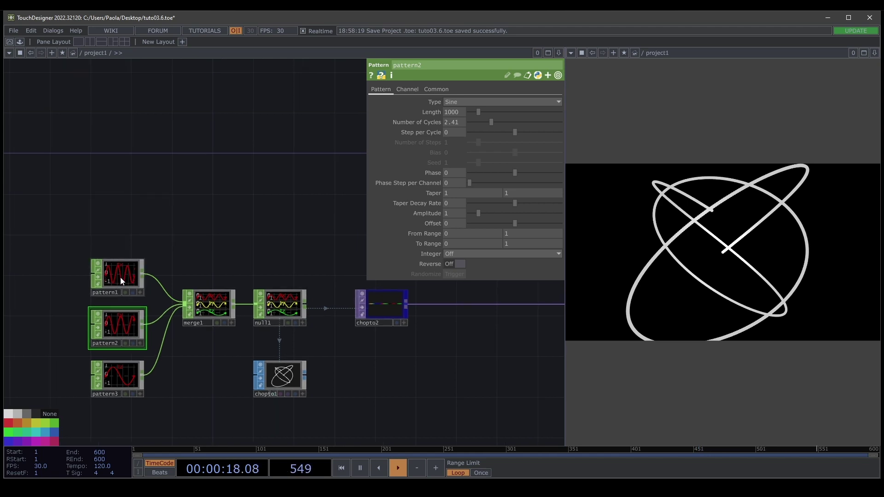
Set pattern1's Length to 1264 and its Number of Cycles to 2
left_click(120, 277)
left_click(461, 112)
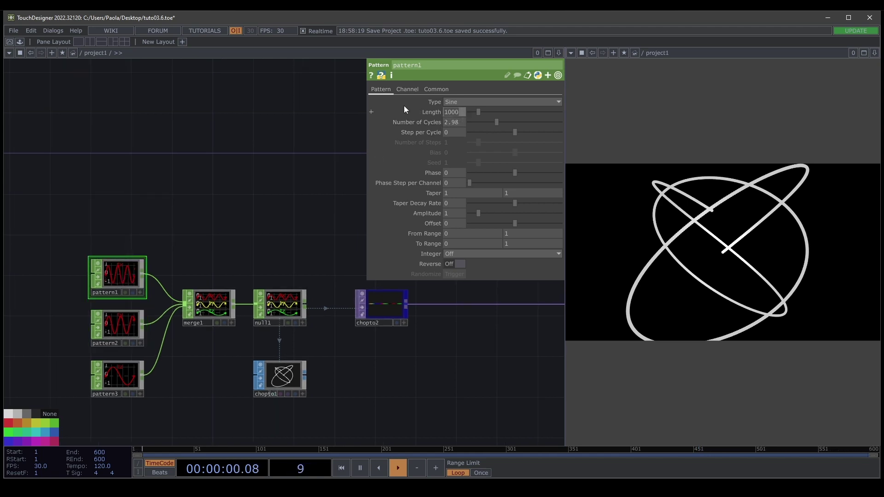
type("1264")
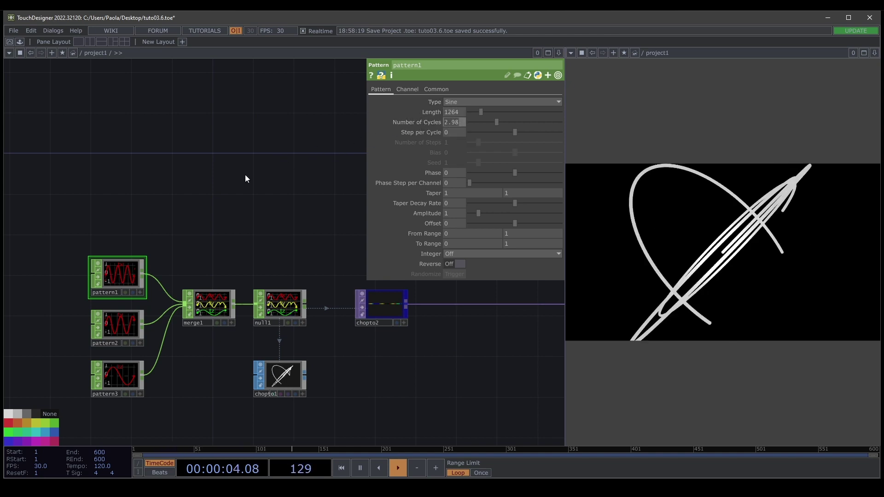
Change pattern2's Type to Cosine and set its Length to 1264
left_click(130, 317)
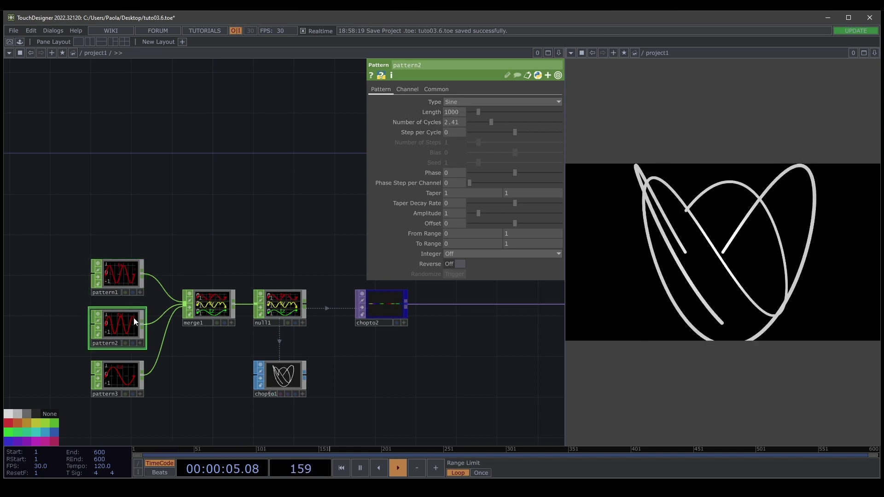
left_click(457, 101)
left_click(457, 130)
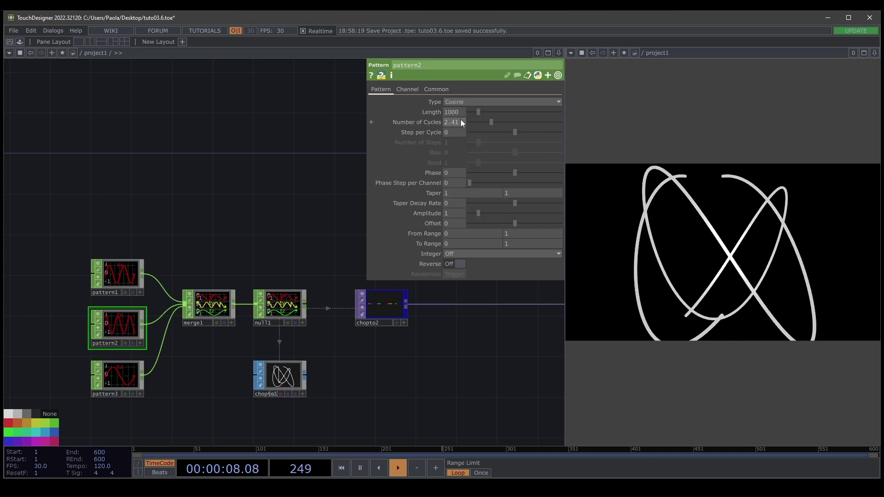
type("12")
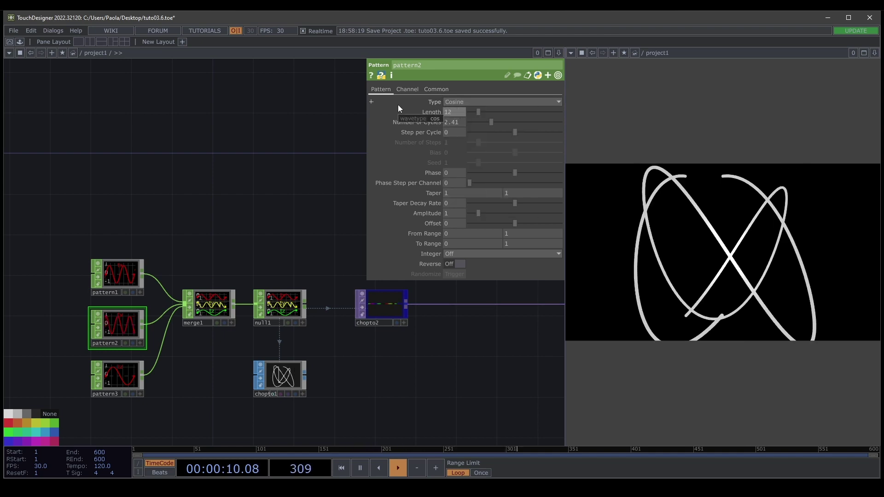
type("64")
Set pattern2's Length to 2678 and its Number of Cycles to 4
left_click(449, 122)
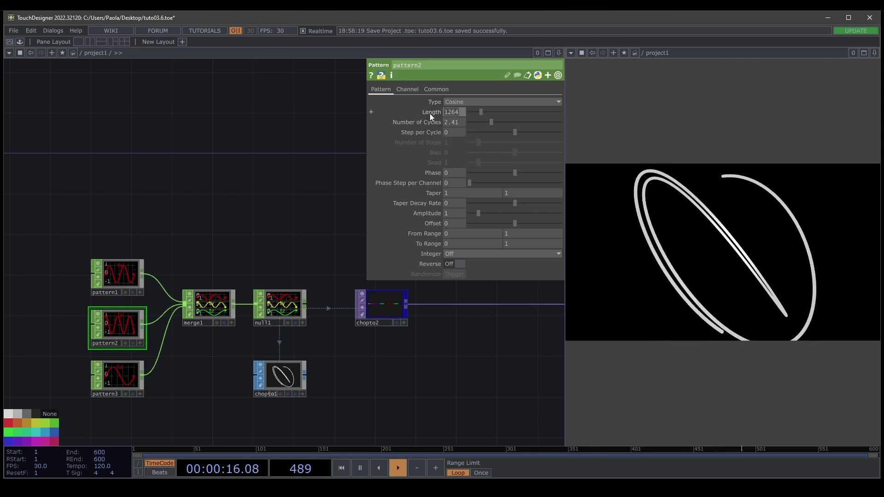
left_click(458, 122)
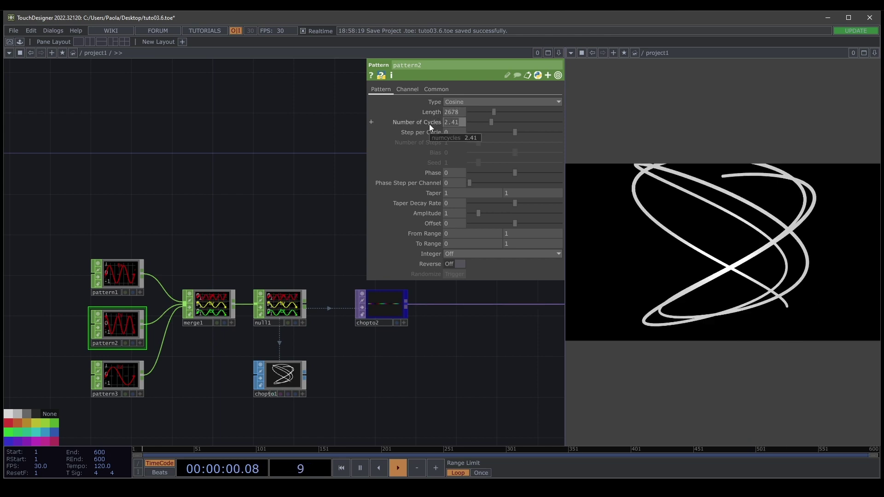
type("4")
key("Return")
Configure pattern3 as a Cosine pattern with Length 50 and 0.45 cycles
left_click(125, 379)
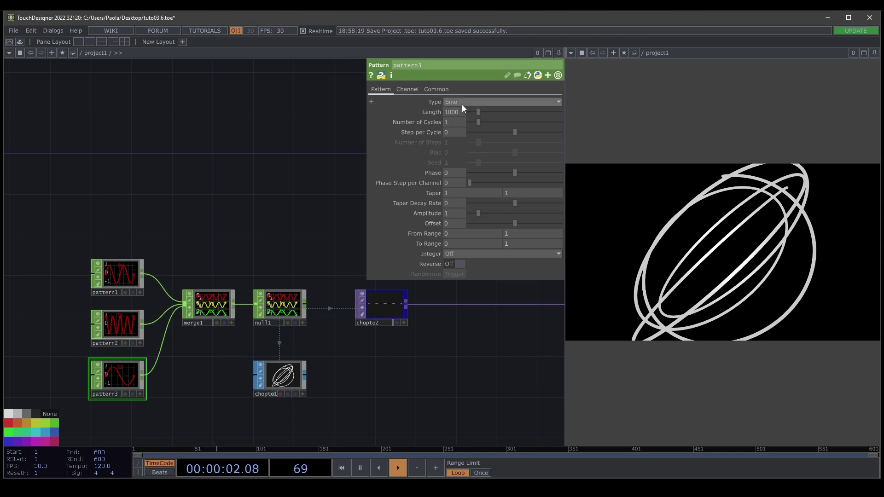
left_click(463, 104)
left_click(460, 131)
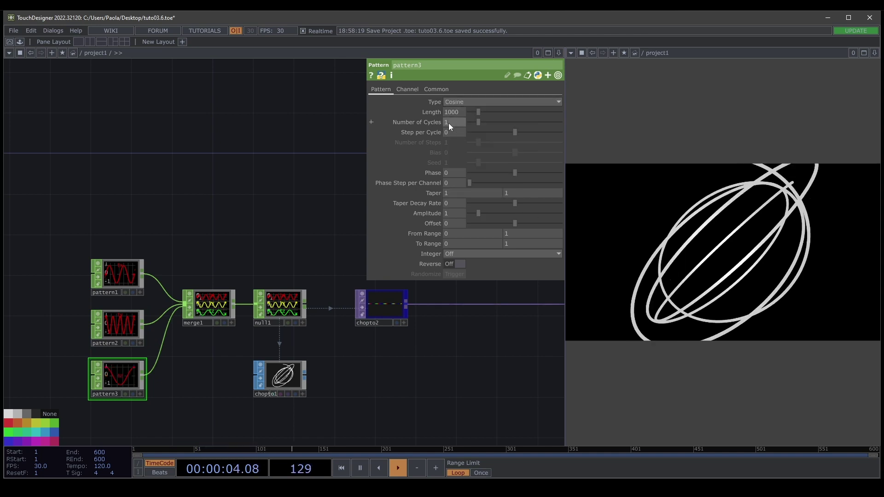
type("50")
key("Tab")
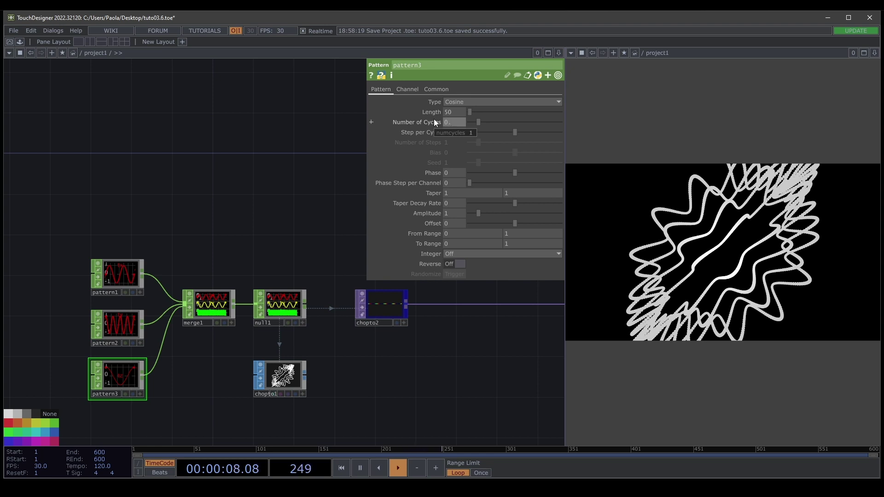
key("Return")
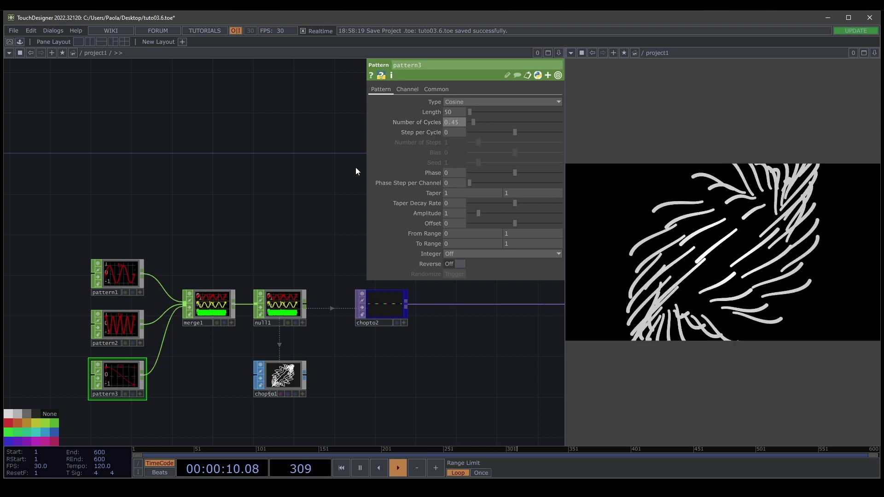
Try shifting the Phase of pattern3 to 0.49
left_click_drag(412, 285, 379, 275)
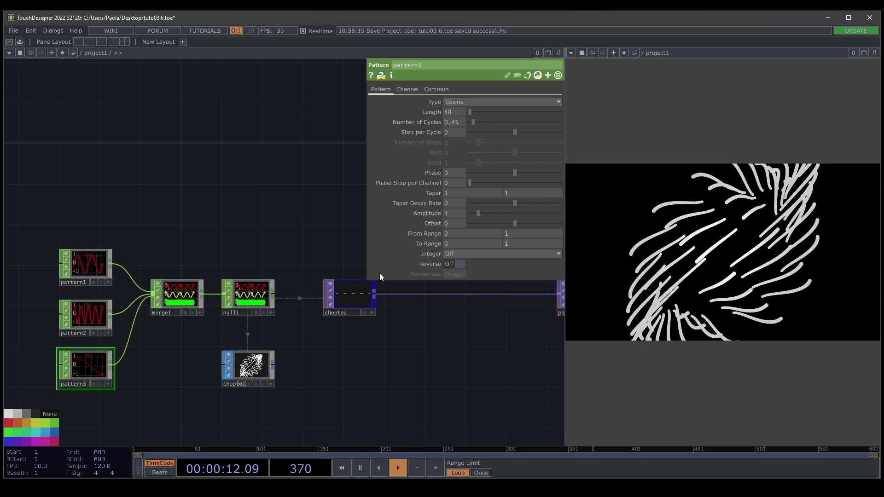
left_click_drag(204, 203, 291, 189)
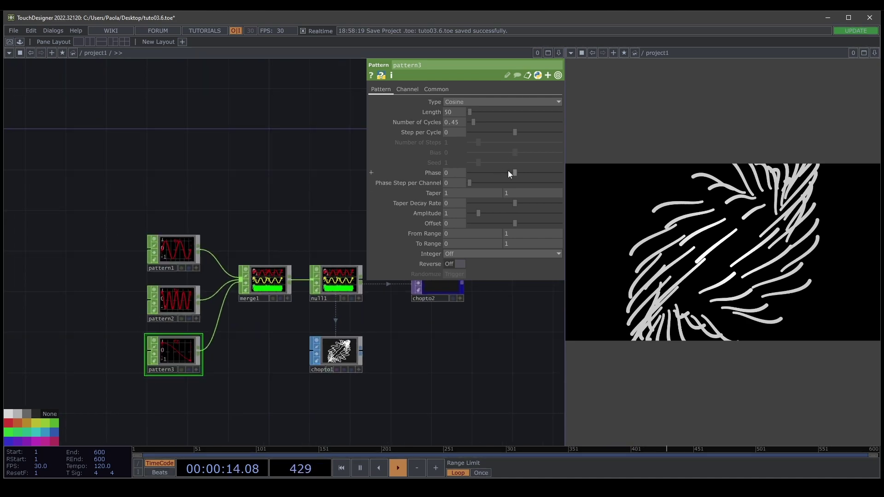
left_click_drag(513, 171, 403, 172)
type("0.49")
key("Return")
Try a Phase of about -0.14 on pattern1 and undo the change
left_click(169, 253)
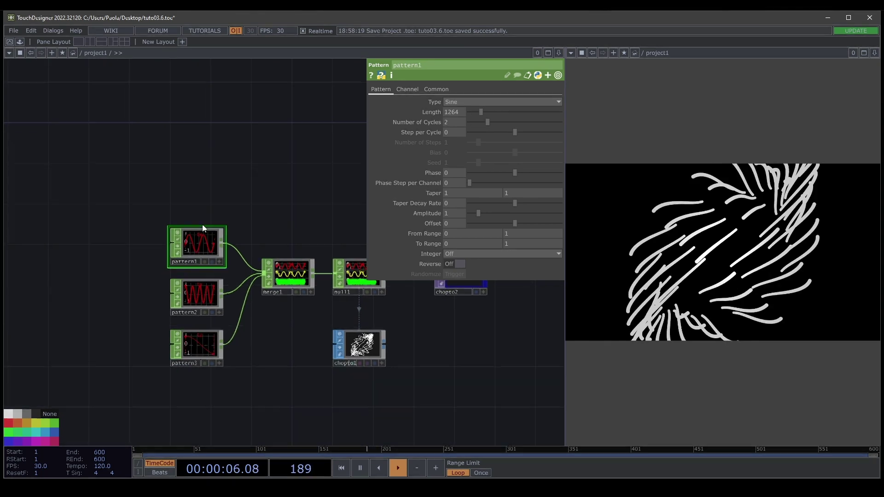
scroll(203, 228, "up", 3)
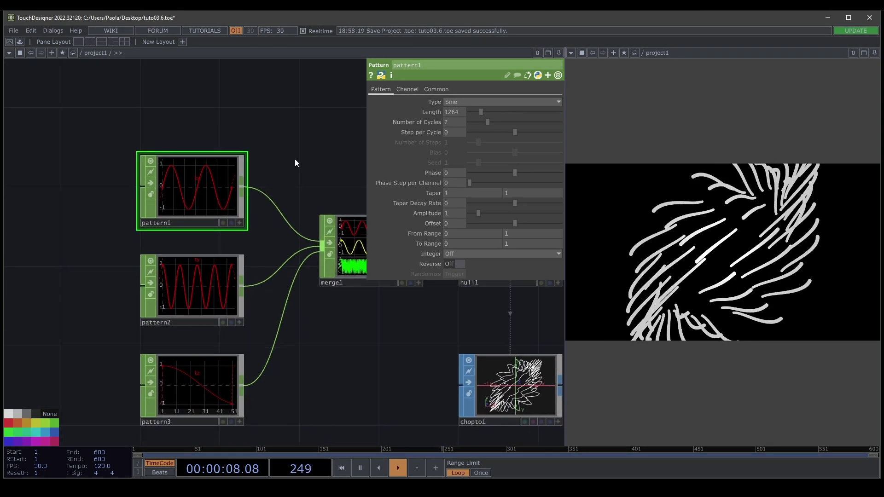
left_click_drag(523, 173, 484, 184)
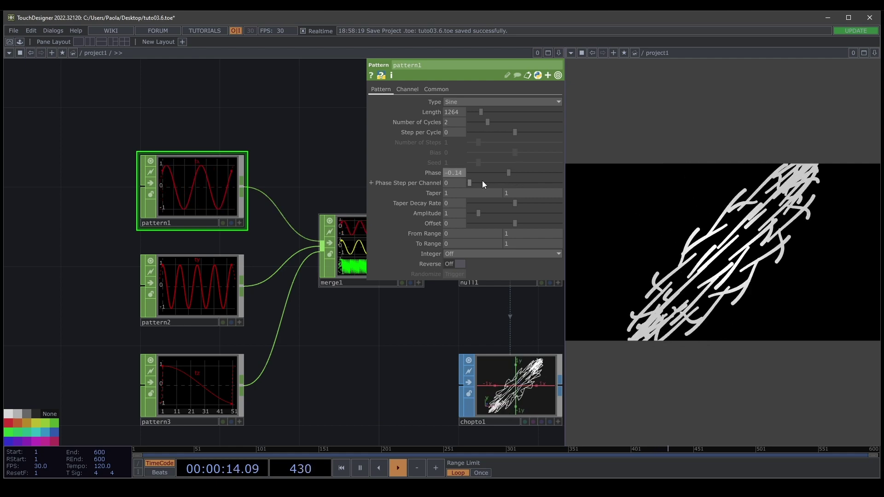
key("ctrl+z")
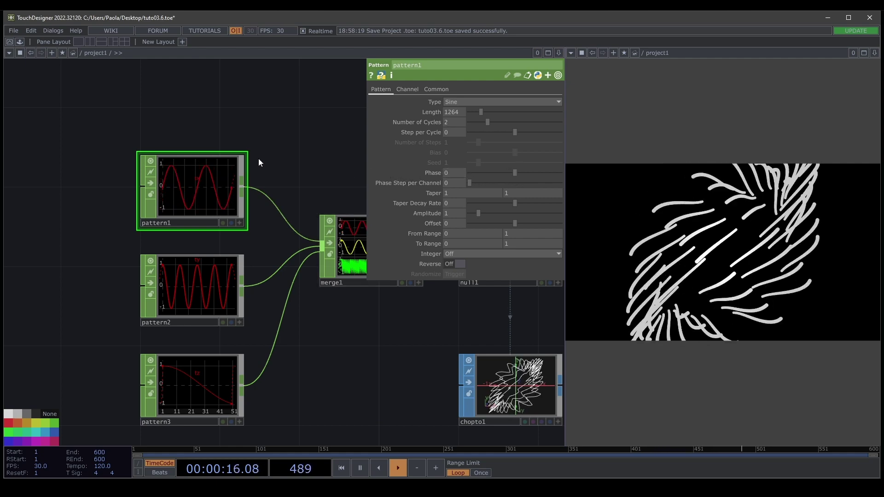
Try a Phase of about 0.7 on pattern2 and set it back to 0
left_click(220, 275)
left_click_drag(515, 171, 547, 170)
left_click(458, 173)
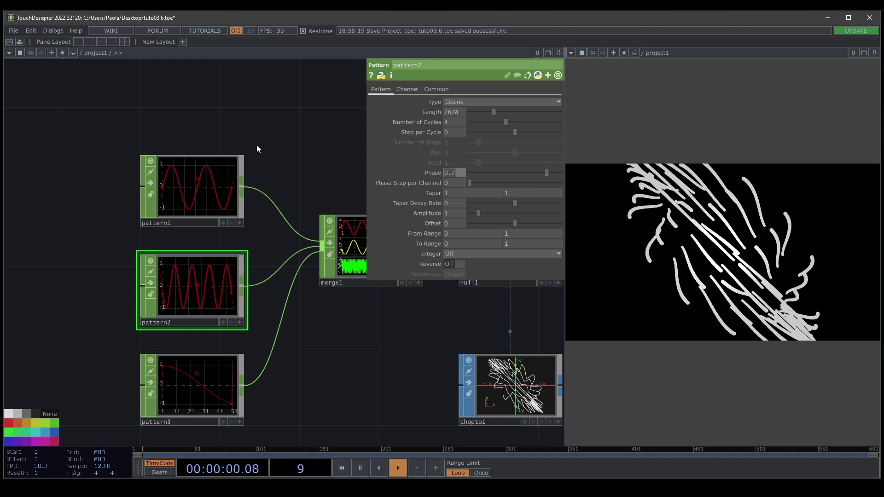
type("0")
key("Return")
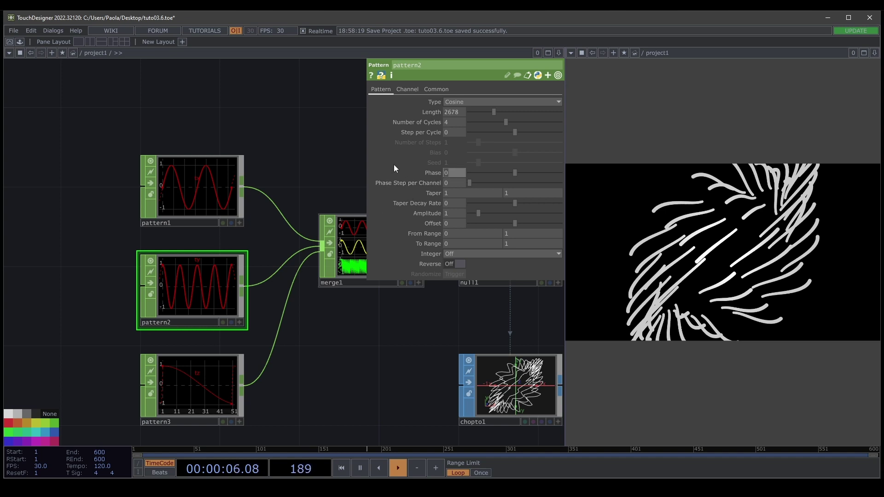
Animate the Phase of pattern2 and pattern1 with the expression absTime.seconds * 0.05
type("absTime.sec")
key("Return")
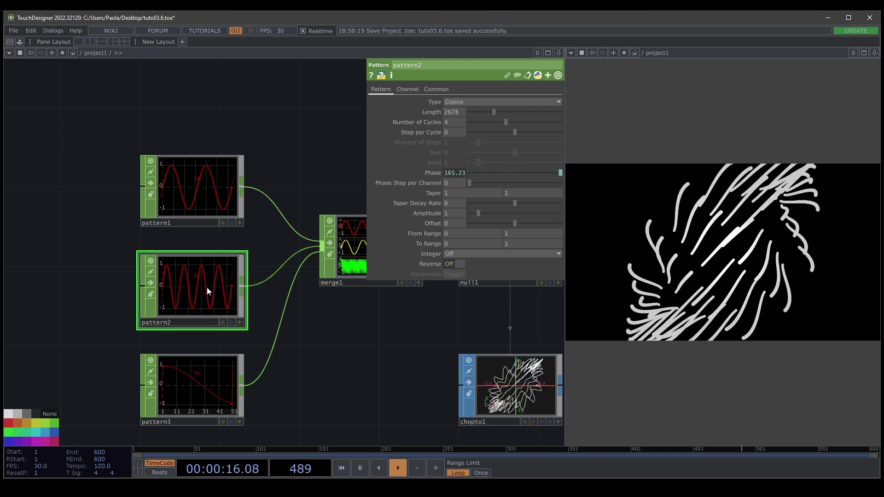
left_click(212, 189)
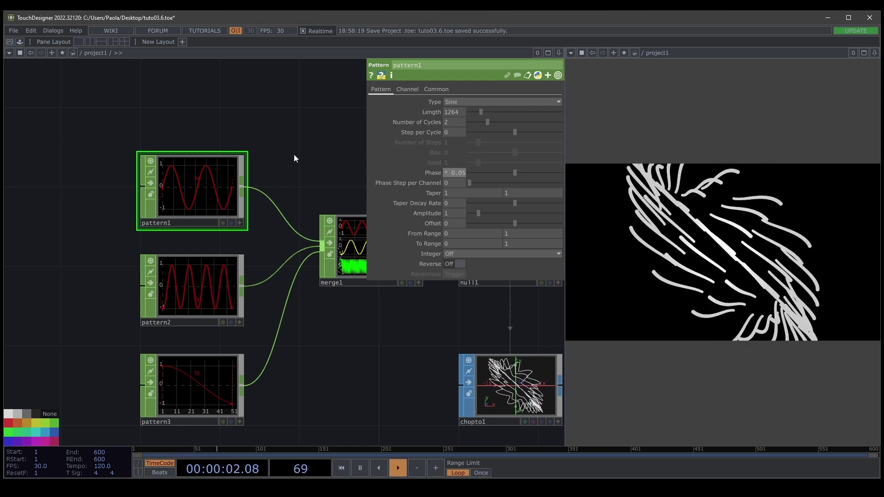
key("Return")
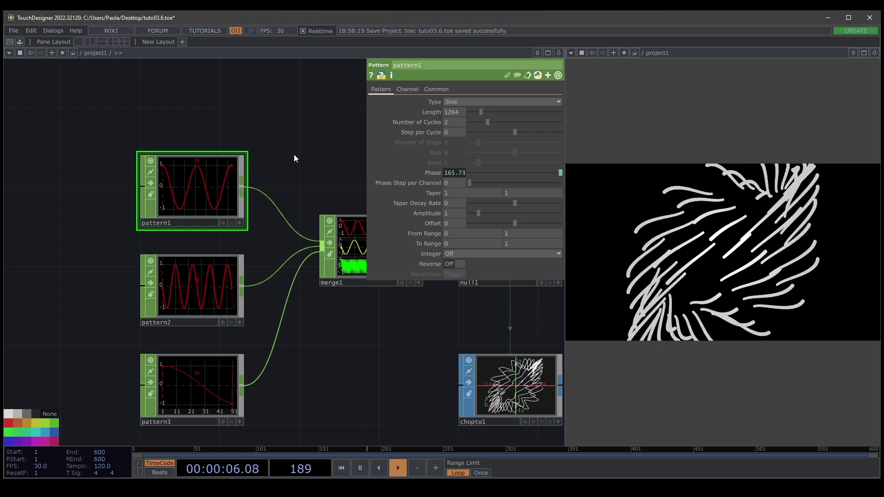
Add a Noise TOP below the chopto2-to-position connection, fed by chopto2
scroll(294, 160, "down", 6)
left_click_drag(318, 361, 203, 367)
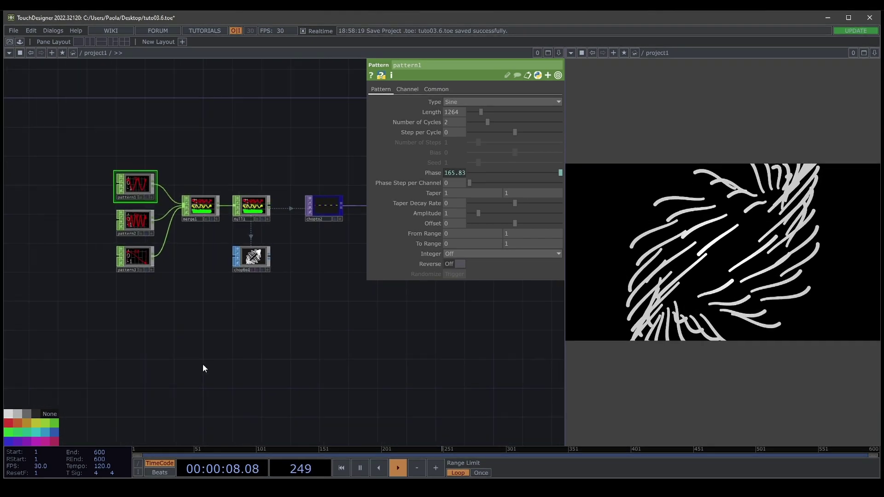
left_click_drag(406, 392, 203, 341)
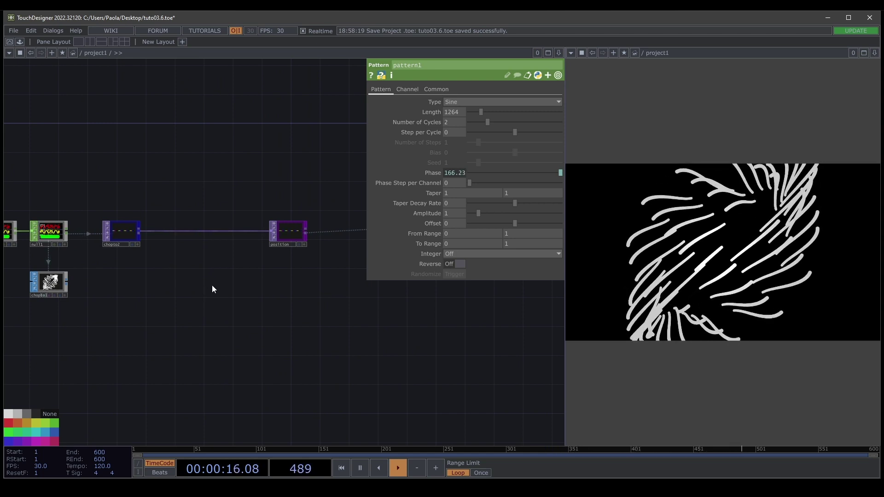
scroll(173, 263, "up", 5)
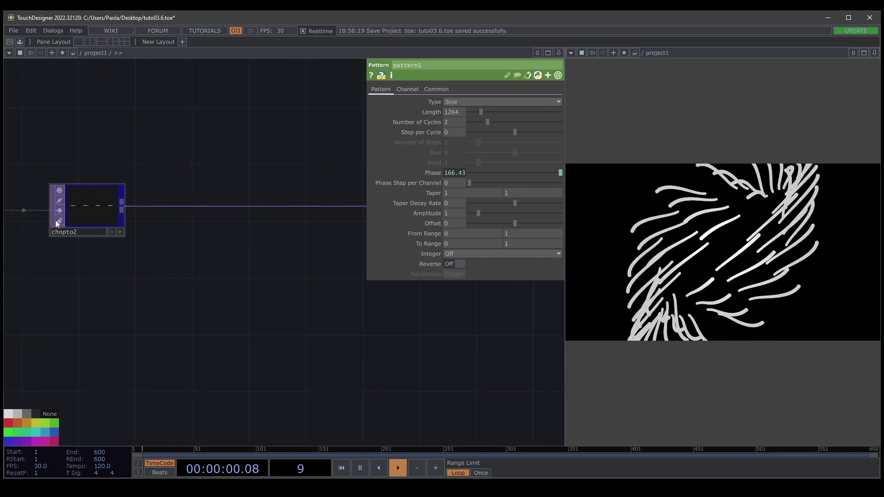
left_click(73, 200)
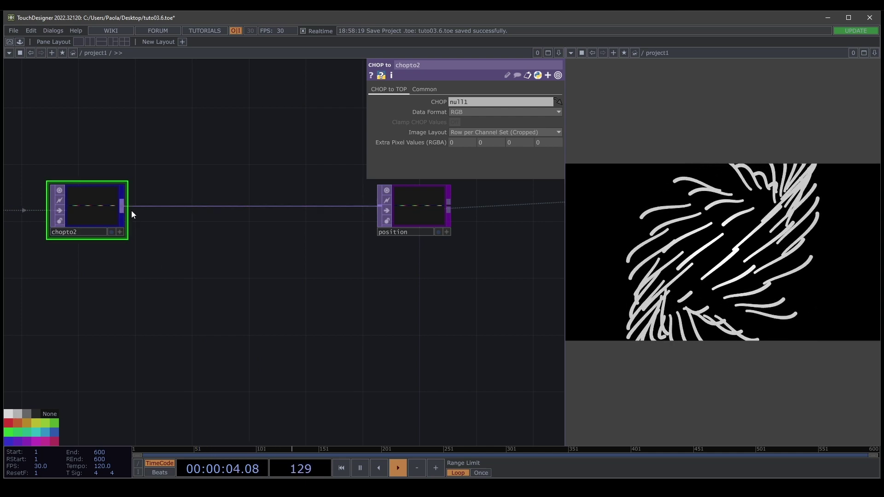
left_click_drag(132, 211, 177, 298)
type("noi")
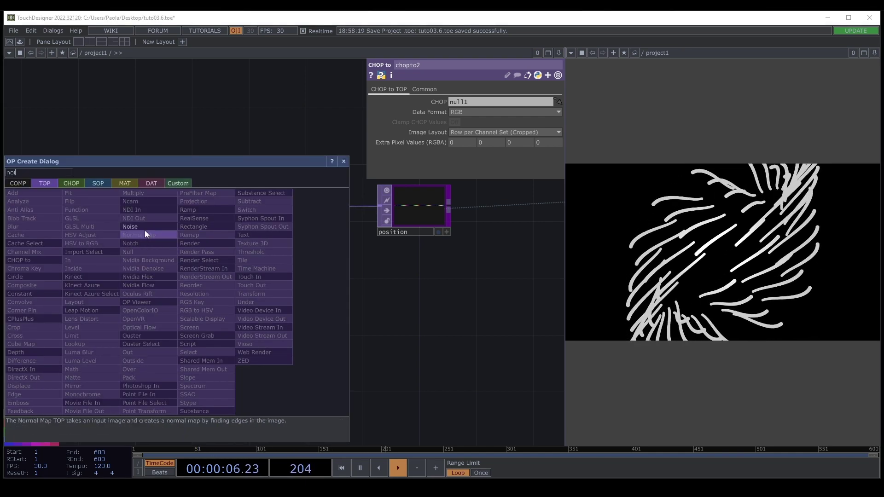
left_click(142, 228)
left_click(197, 298)
scroll(198, 298, "up", 3)
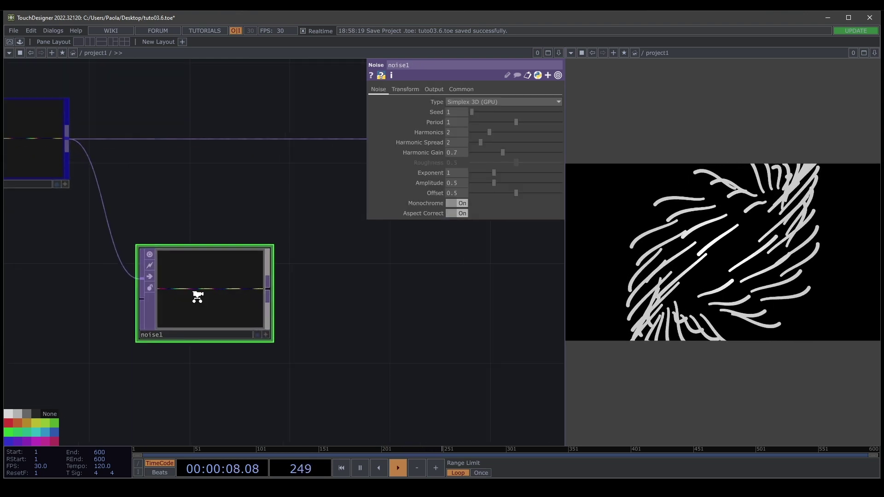
Compare the Input + Noise and Noise RGB output modes of noise1 and set it to Noise
left_click(434, 90)
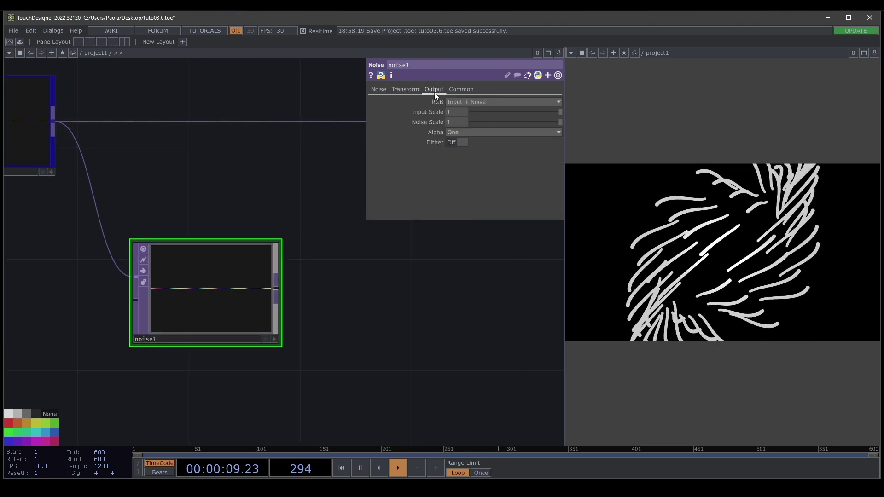
left_click(469, 101)
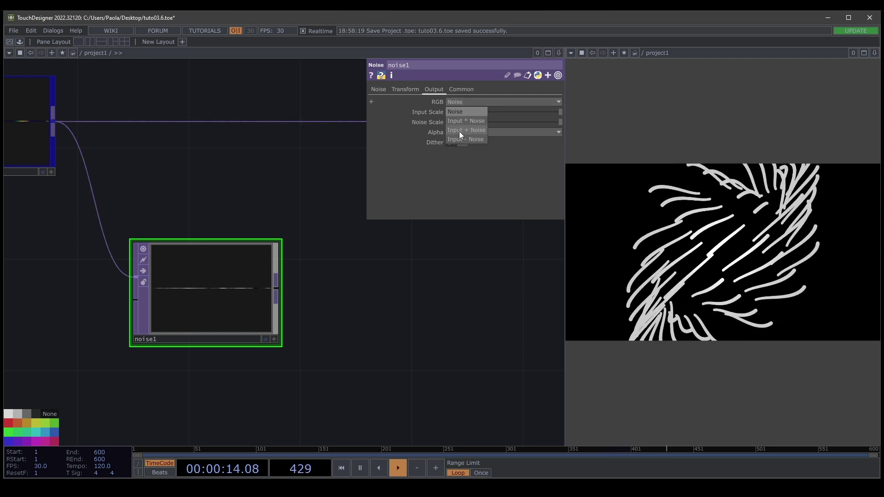
left_click(460, 130)
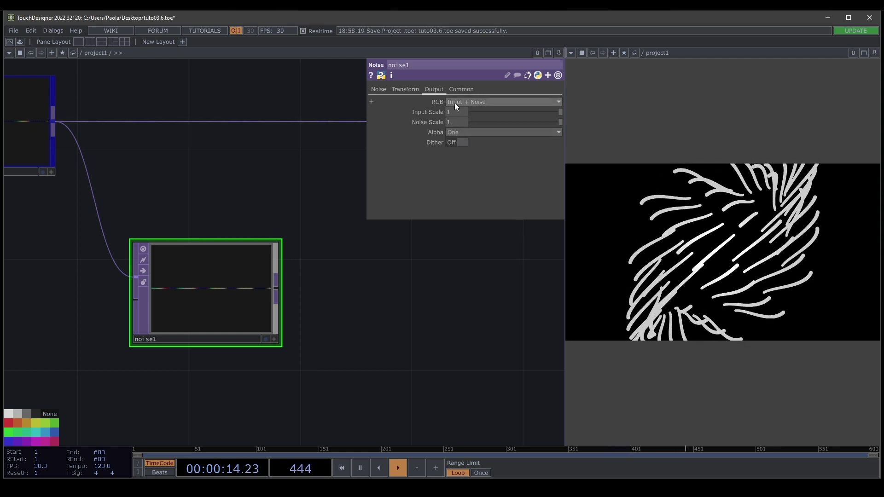
left_click(480, 101)
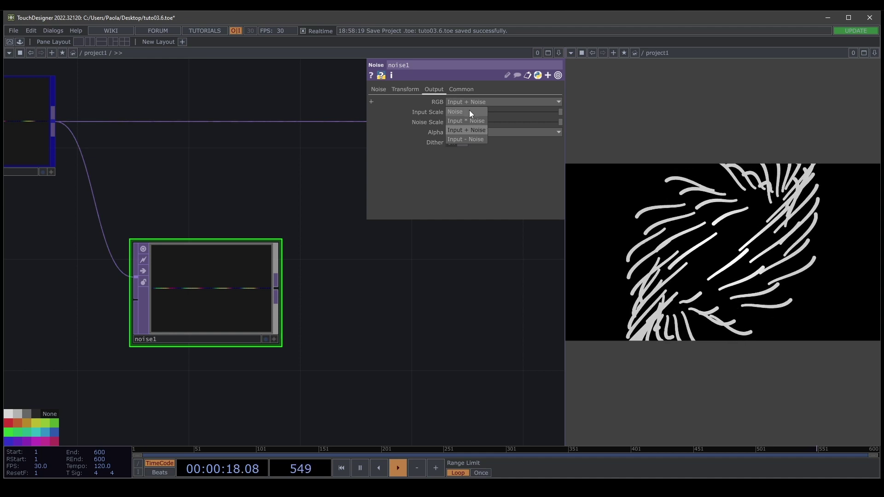
left_click(469, 110)
Set the noise1 Type to Simplex 4D (GPU) and connect chopto2 to its second input as well
left_click(381, 90)
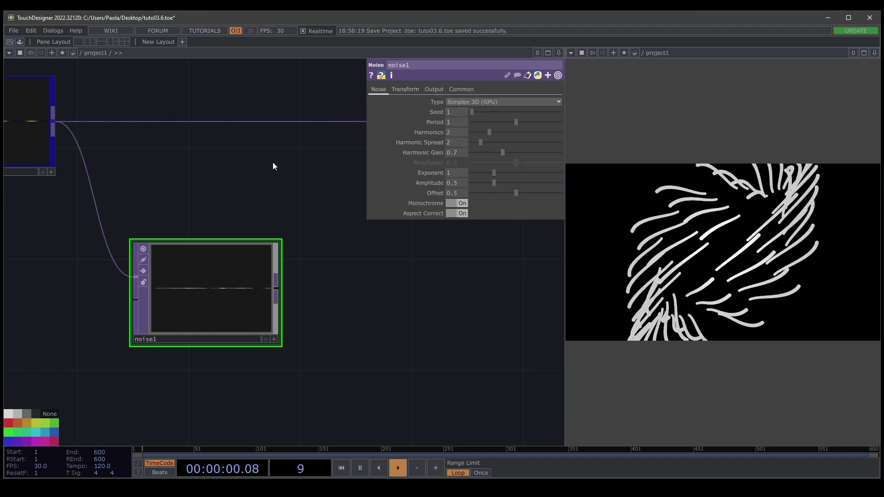
left_click(476, 102)
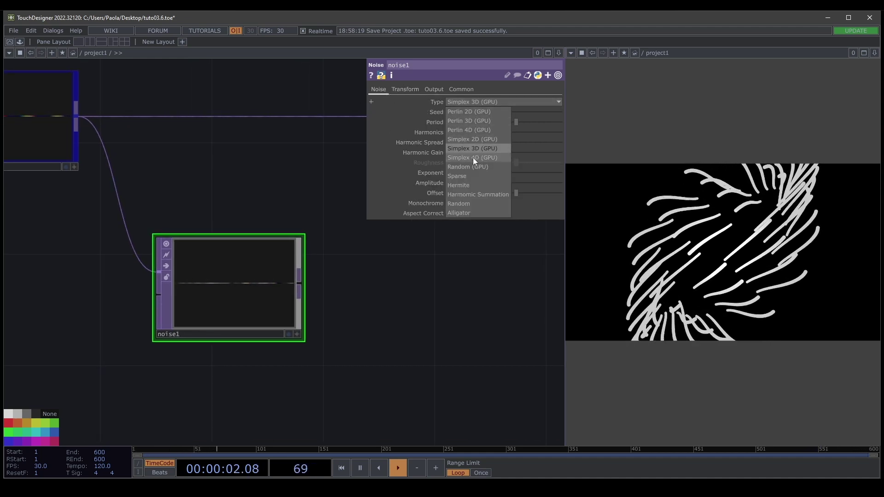
left_click(474, 158)
middle_click_drag(201, 179, 249, 200)
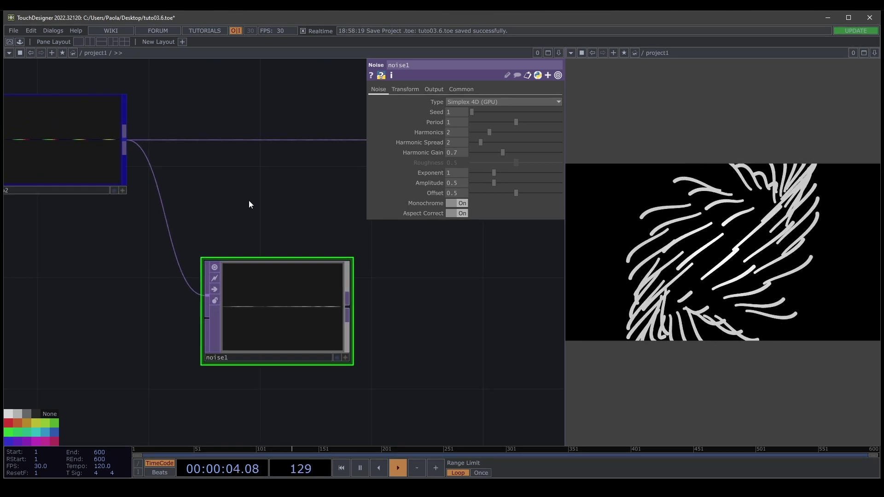
left_click_drag(156, 249, 219, 284)
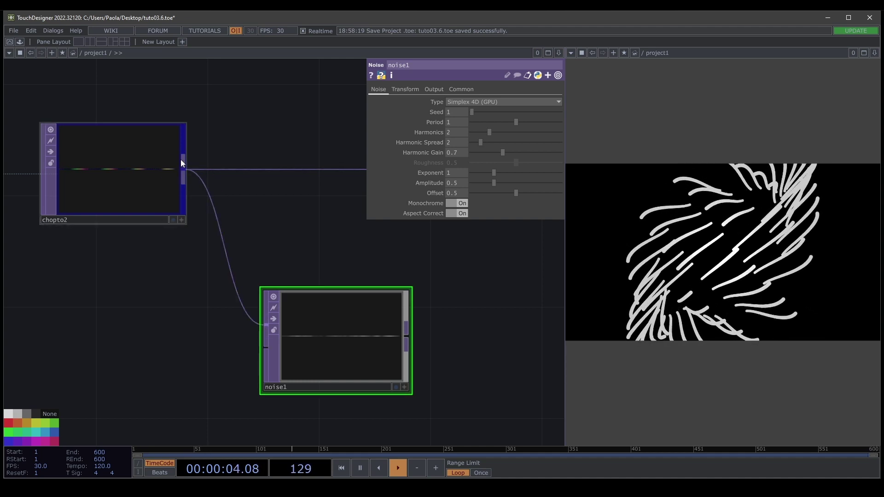
left_click_drag(182, 162, 256, 351)
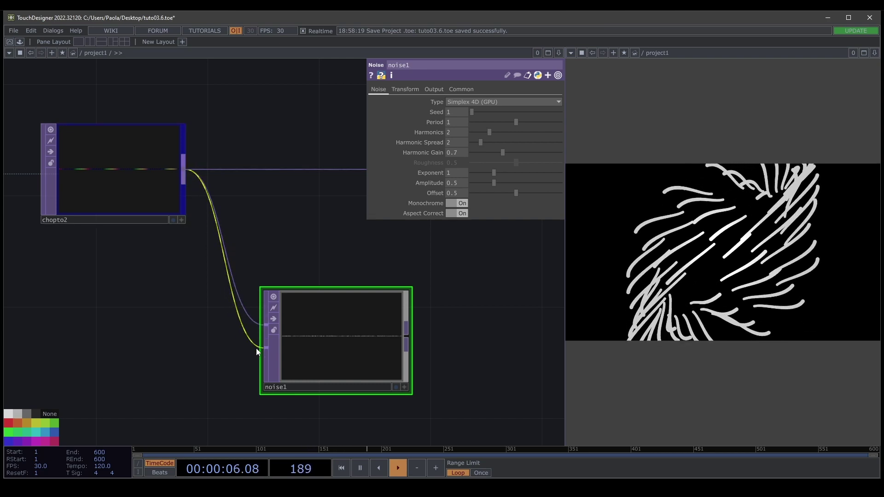
Add a Math TOP after noise1, connected to its output
left_click_drag(426, 349, 242, 306)
type("math")
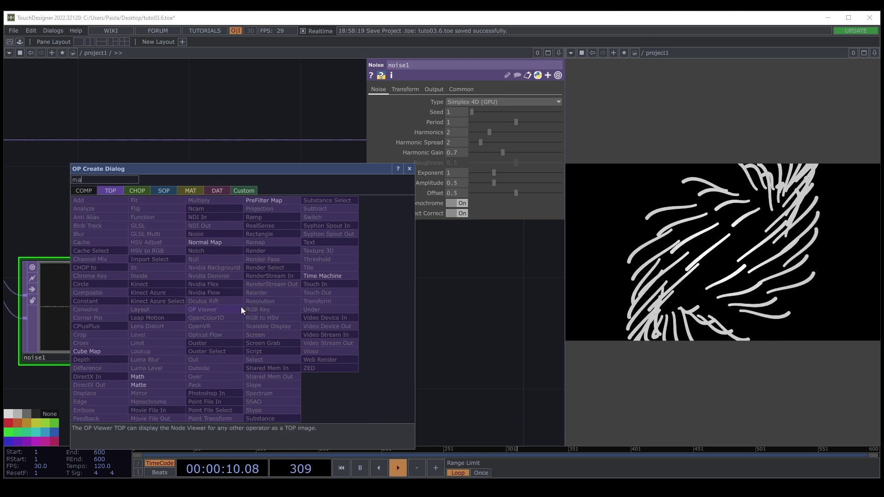
left_click(147, 377)
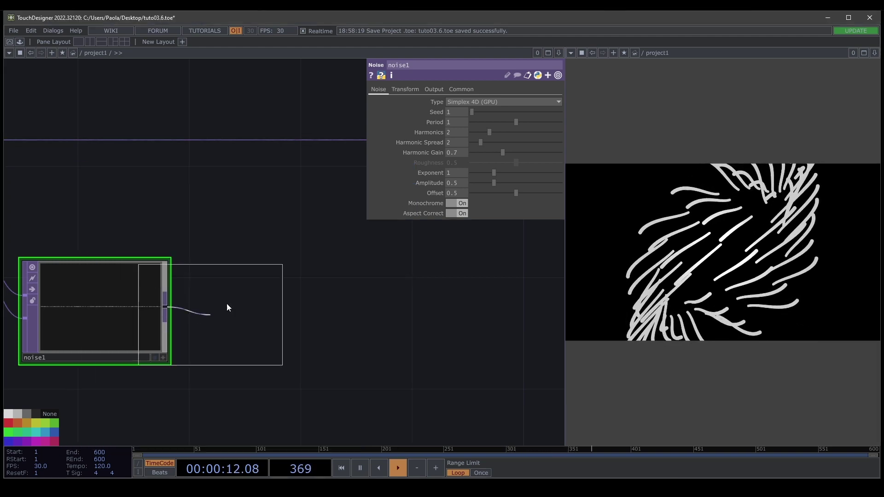
left_click(286, 312)
Add a Null TOP after math1, placed below the position node
scroll(287, 311, "down", 4)
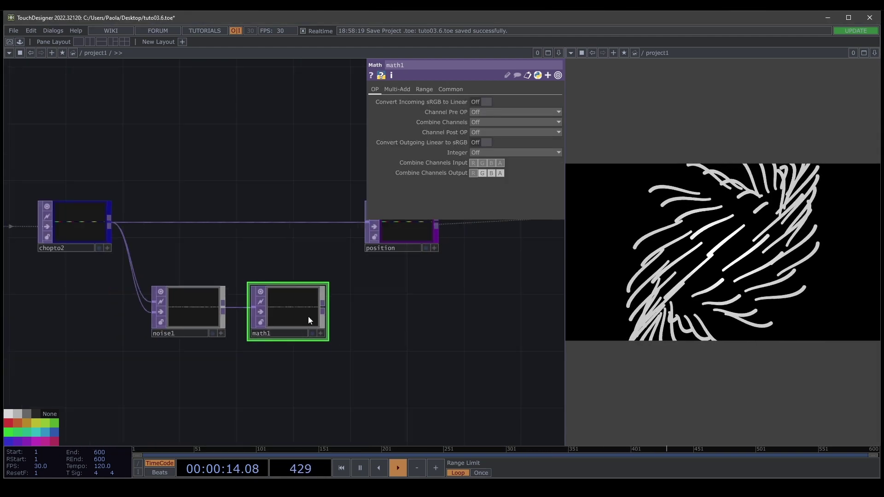
left_click_drag(242, 313, 343, 317)
left_click(342, 318)
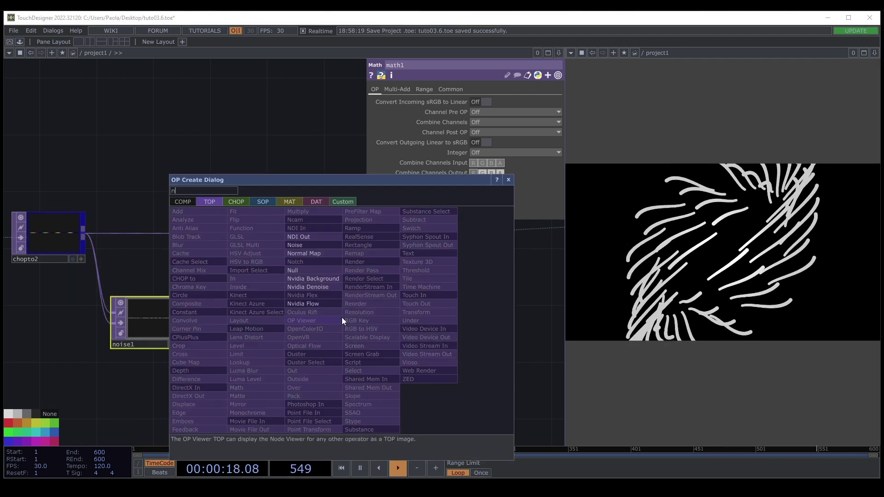
left_click(330, 296)
left_click(379, 327)
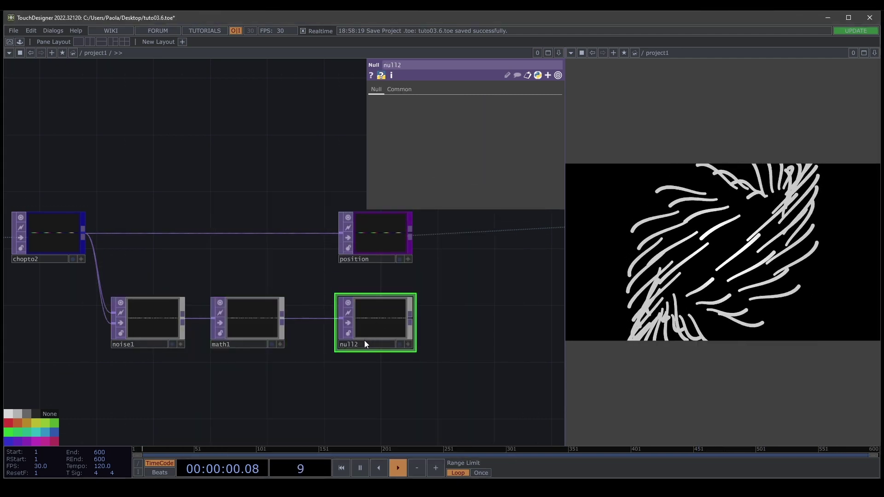
Rename the new Null after math1 to scale and colour the node purple
left_click(365, 341)
type("scale")
key("Return")
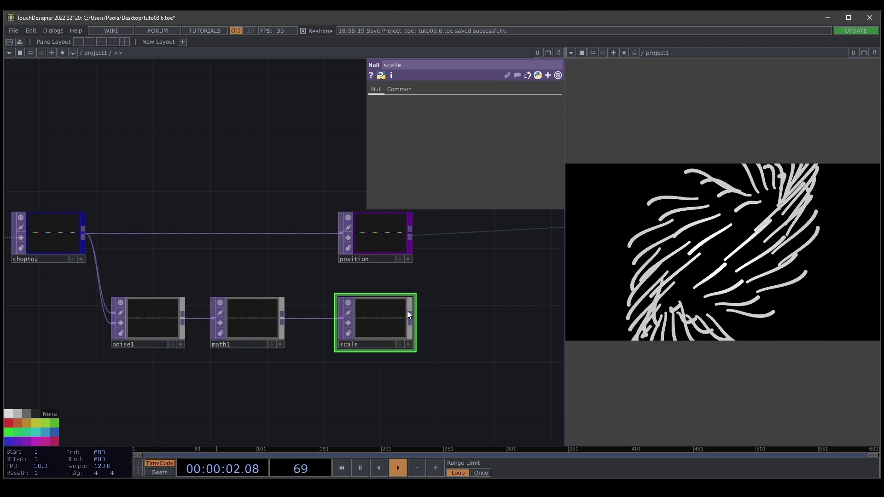
left_click(26, 439)
Assign the scale Null as the instancing Scale OP of geo1
scroll(327, 405, "down", 5)
left_click_drag(340, 374, 252, 356)
left_click(425, 315)
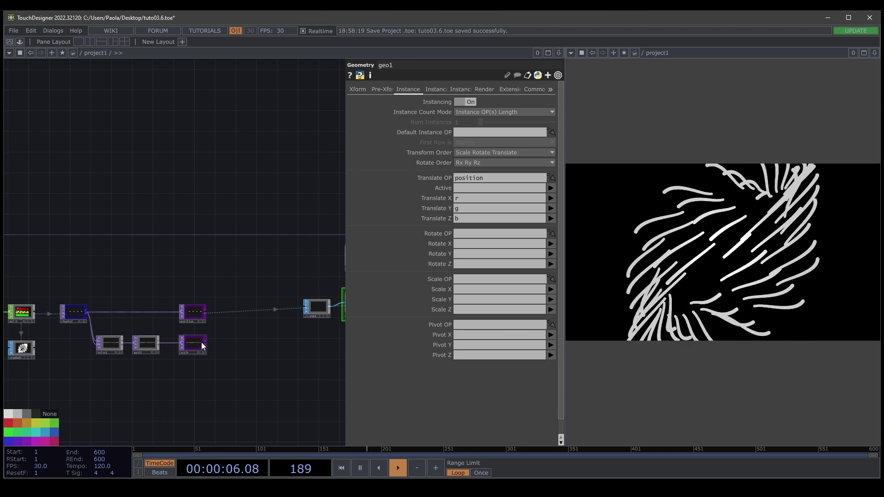
left_click_drag(201, 342, 471, 279)
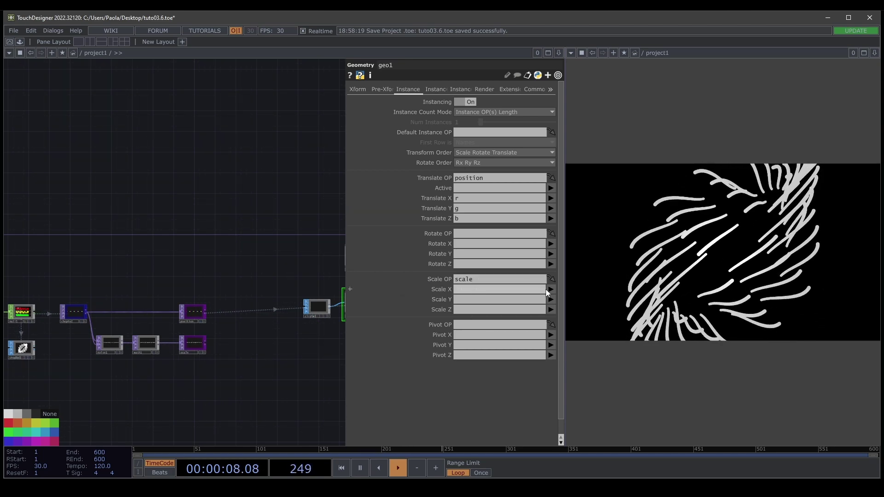
Map the instance Scale X, Y and Z of geo1 to the r, g and b channels
left_click(552, 289)
left_click(553, 300)
left_click(551, 300)
left_click(551, 326)
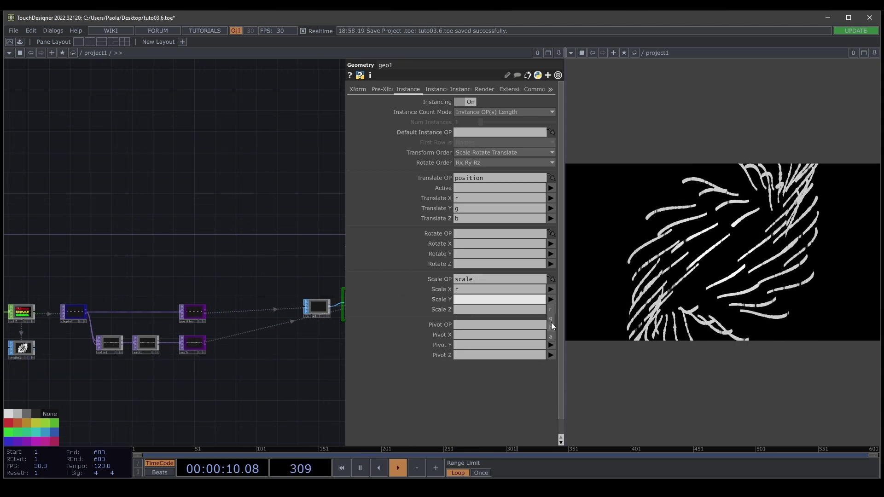
left_click(551, 320)
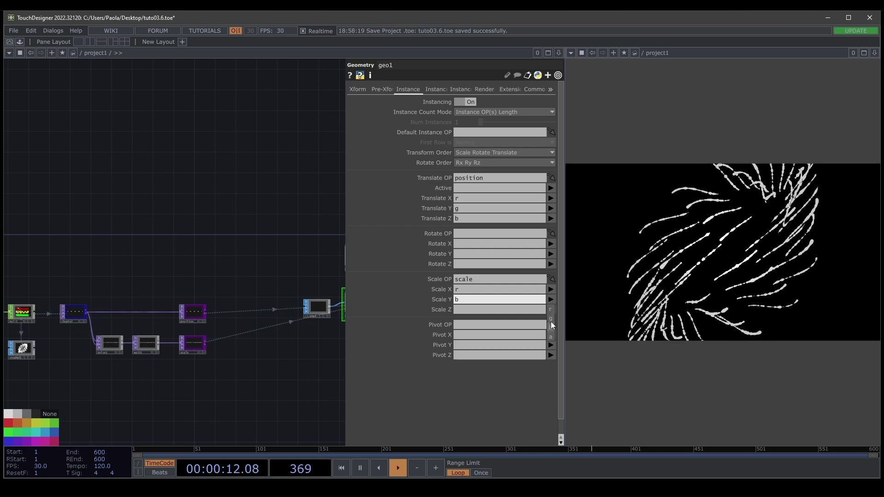
left_click(551, 308)
left_click(552, 336)
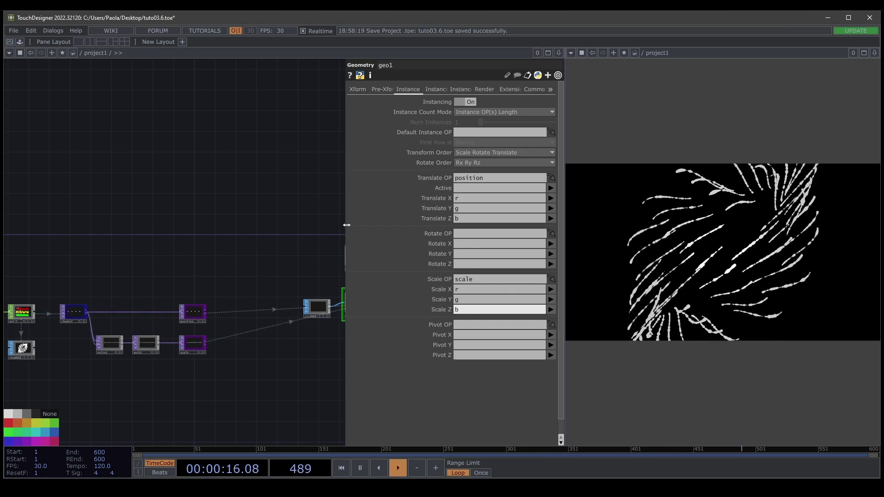
Set the Period of noise1 to 20
scroll(285, 217, "up", 8)
left_click_drag(182, 240, 116, 202)
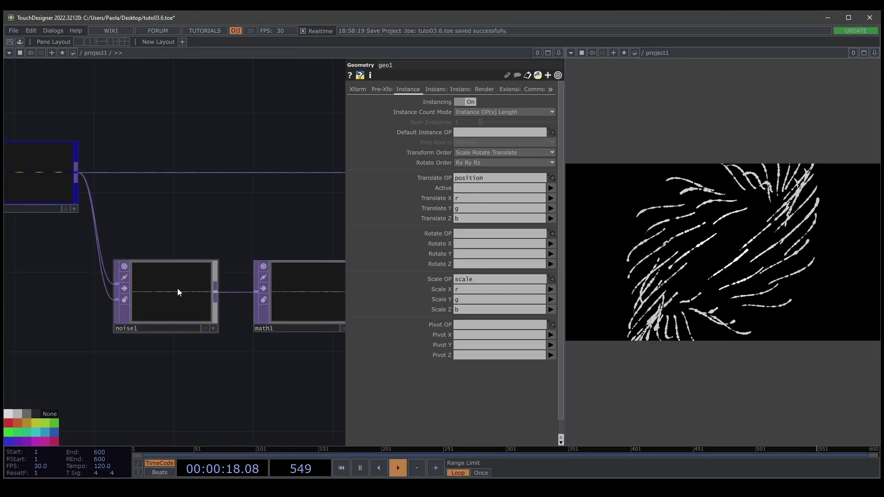
left_click(178, 288)
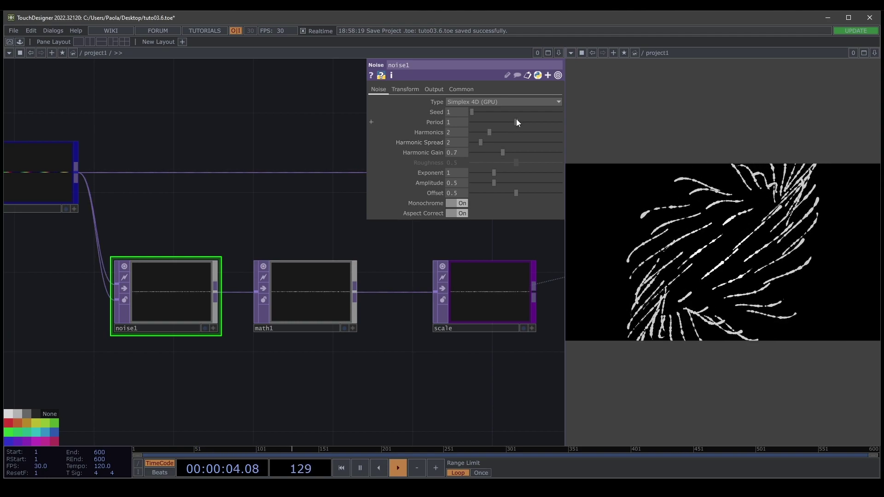
left_click_drag(516, 120, 562, 121)
left_click_drag(458, 123, 405, 121)
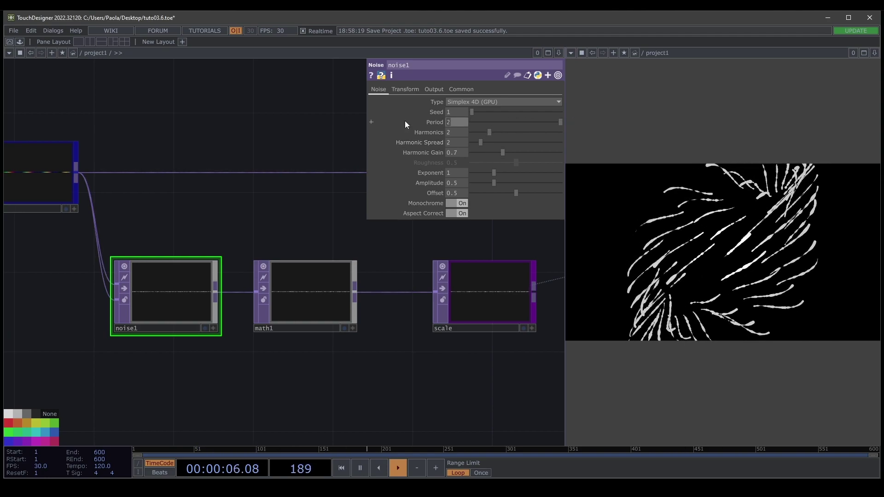
type("20")
key("Return")
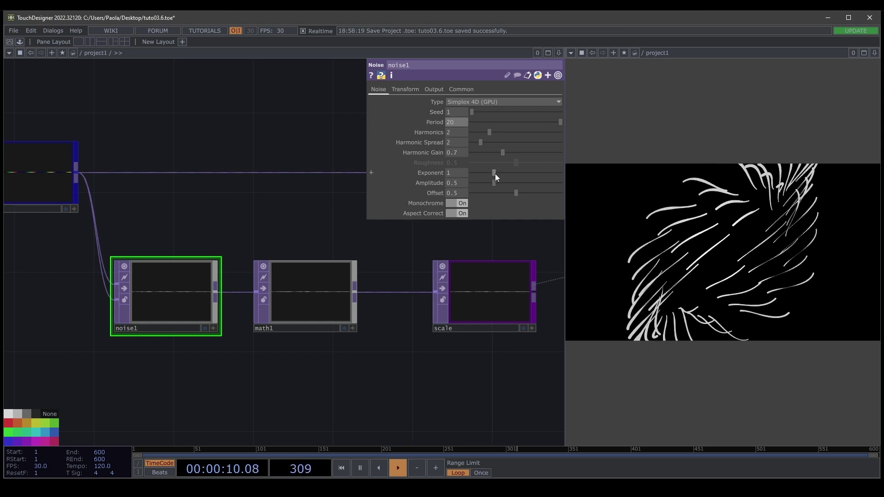
Set the Exponent of noise1 to 2.52
left_click_drag(496, 172, 543, 167)
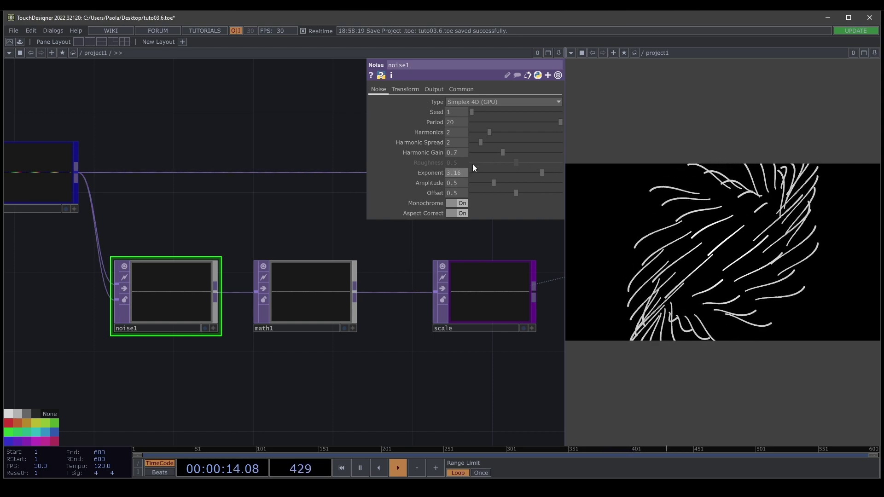
left_click_drag(465, 169, 386, 171)
type("2.52")
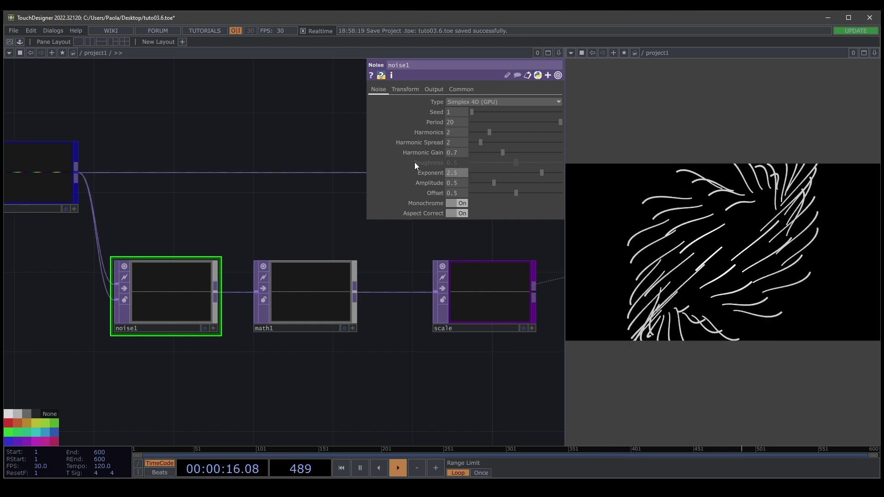
key("Return")
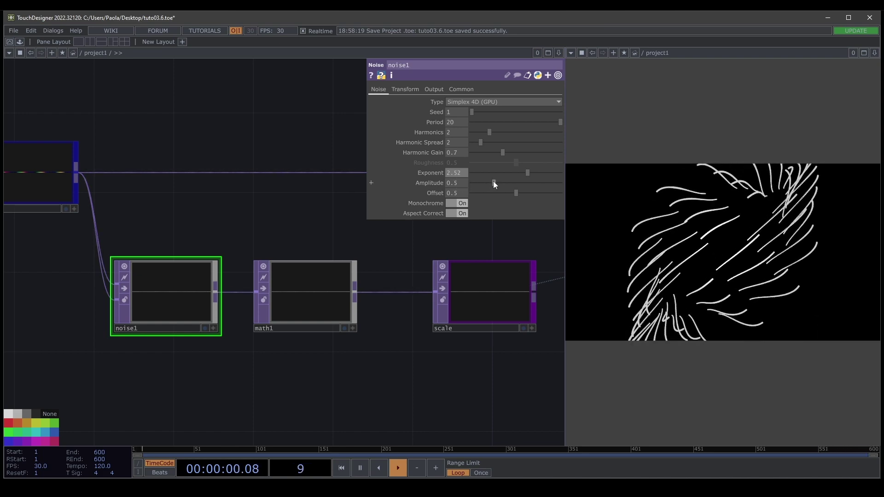
Set the Amplitude of noise1 to 2 and its Offset to 0.811
left_click_drag(493, 181, 562, 184)
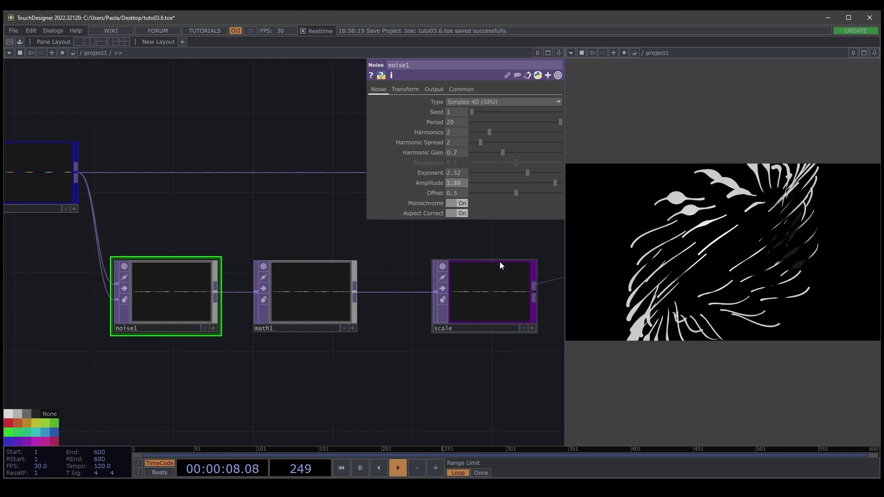
left_click(465, 184)
type("0")
key("Return")
left_click(459, 185)
type("2")
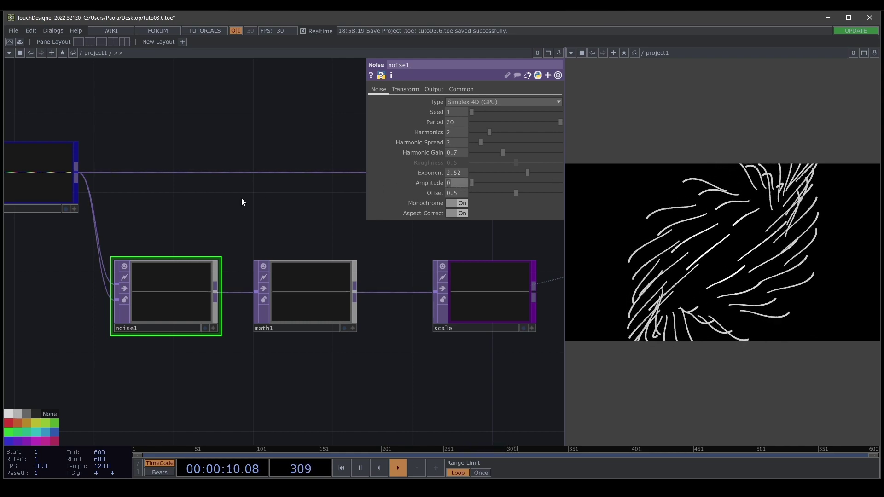
left_click(244, 202)
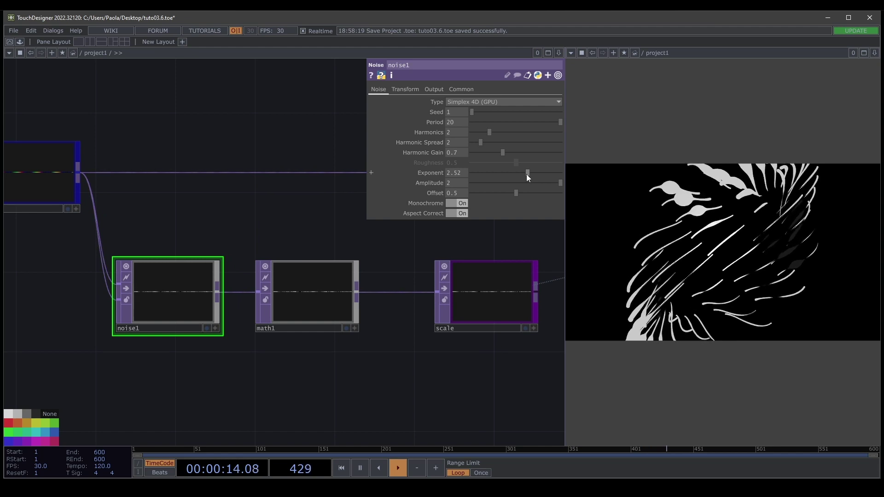
left_click_drag(515, 192, 544, 190)
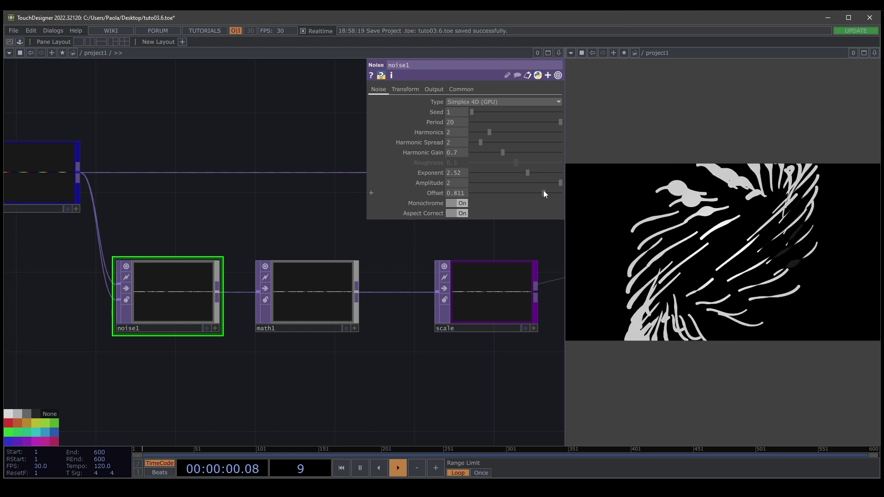
Change the noise Type of noise1 to Simplex 3D (GPU)
left_click_drag(440, 366, 261, 350)
left_click(474, 104)
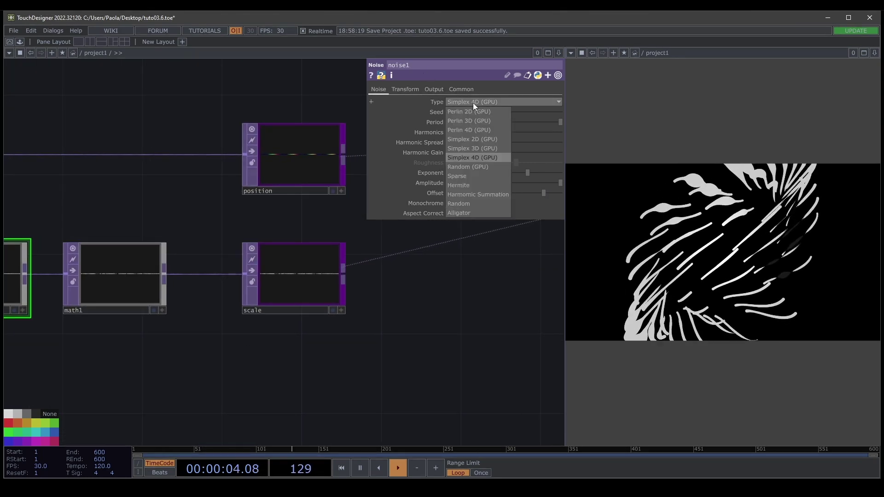
left_click(474, 149)
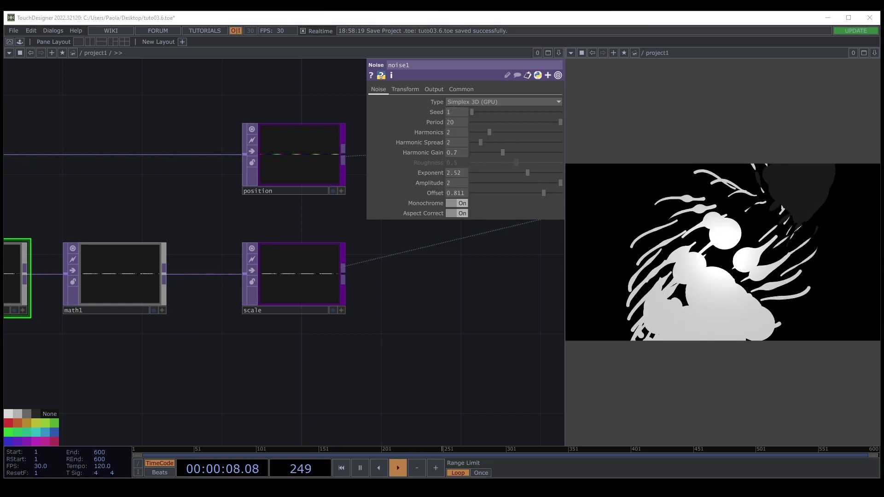
Set the lower From Range values of math1 to -1 for the overall, R and G ranges
left_click_drag(218, 269, 269, 274)
left_click_drag(269, 393, 513, 415)
left_click_drag(434, 346, 395, 363)
left_click(388, 318)
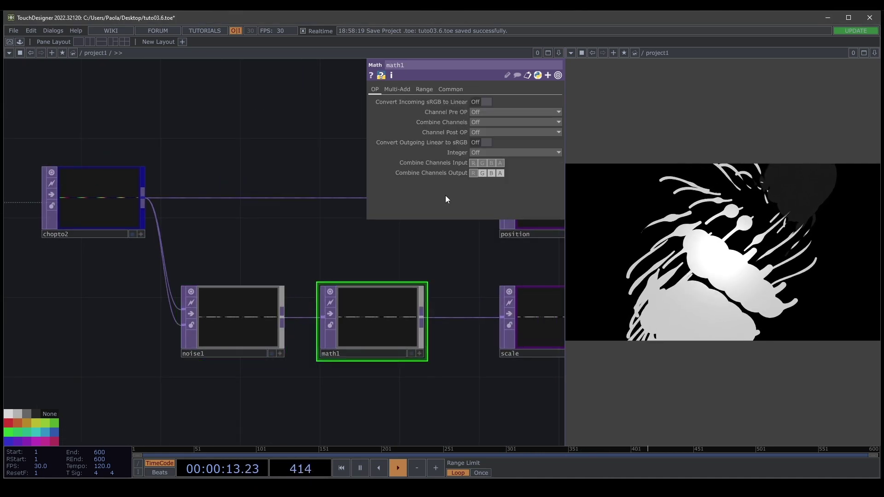
left_click(429, 89)
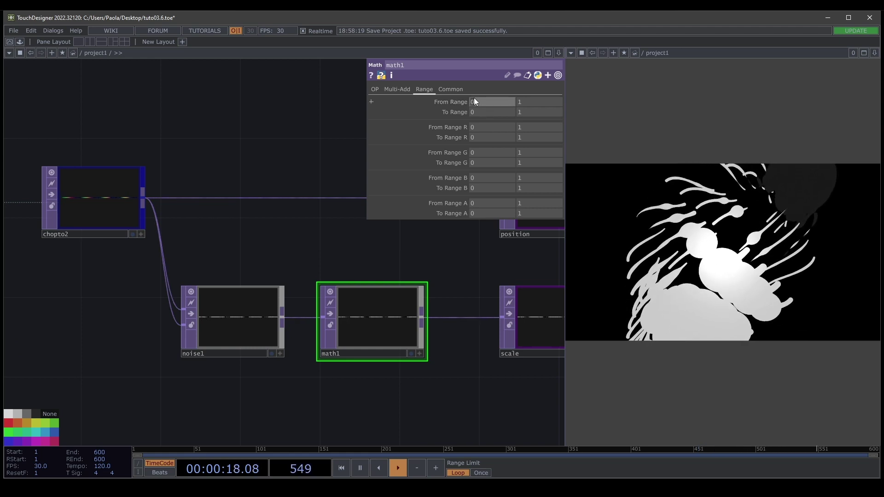
type("-1")
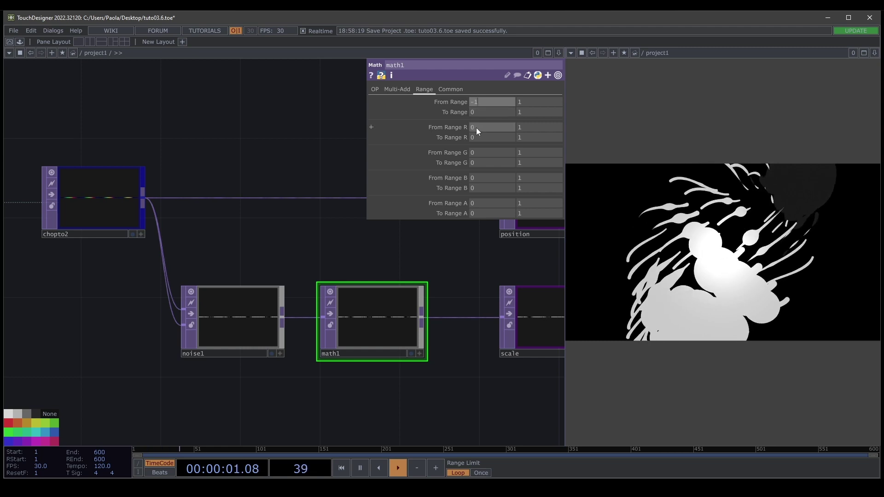
left_click_drag(477, 129, 456, 128)
left_click(474, 127)
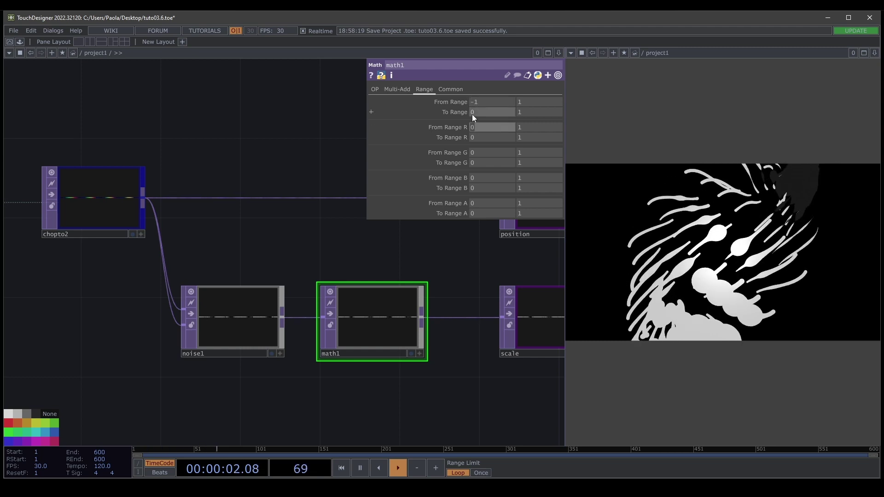
type("-1")
key("Return")
left_click(482, 153)
type("-1")
key("Return")
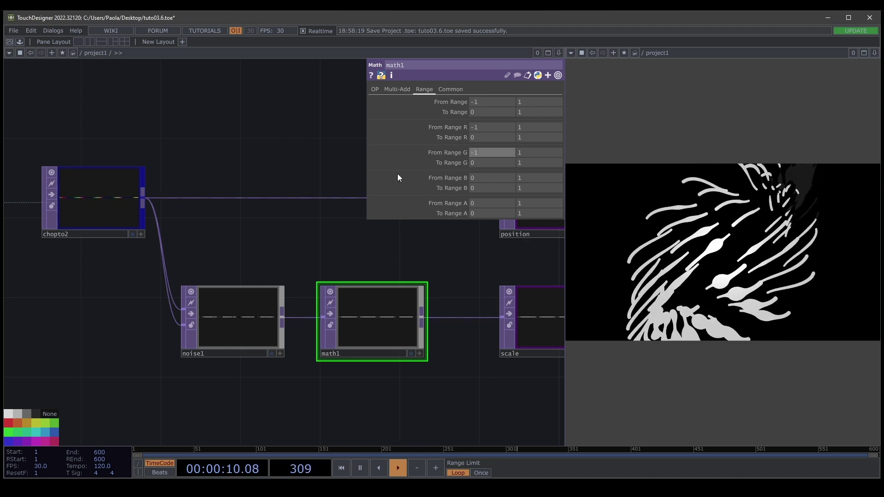
Set the upper To Range values of math1 to 1.3 for the overall, R and G ranges
left_click(529, 110)
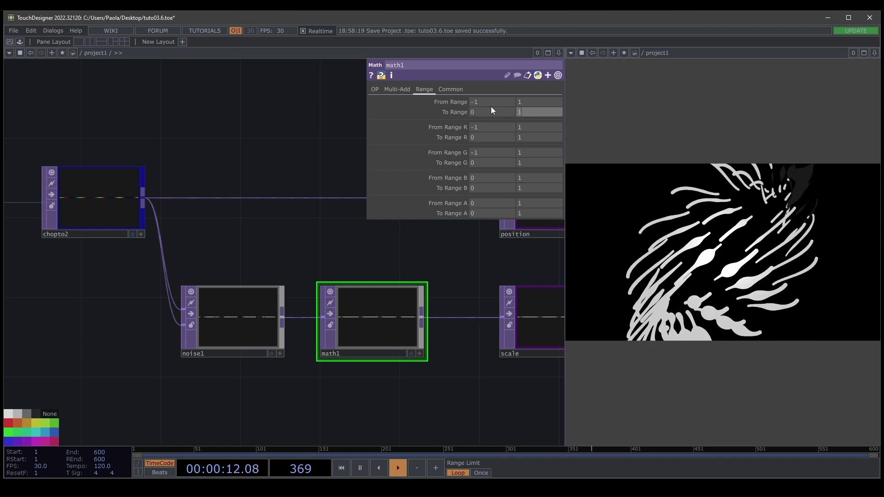
type(".")
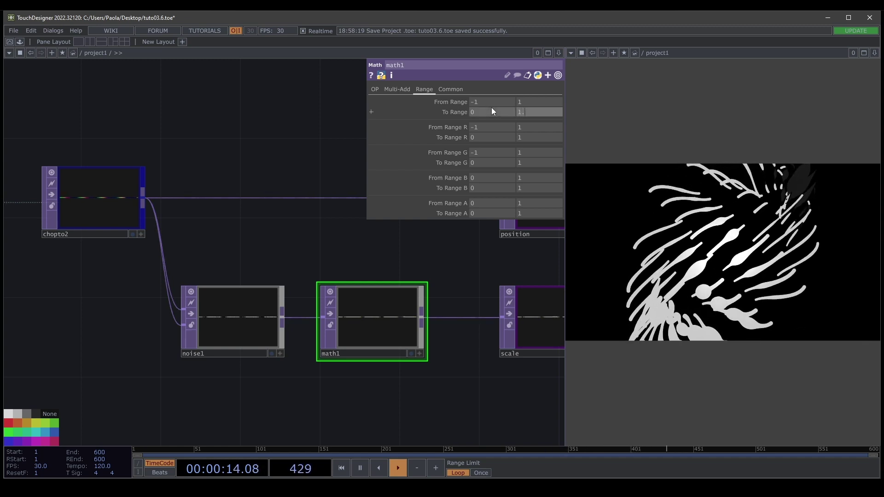
type("3")
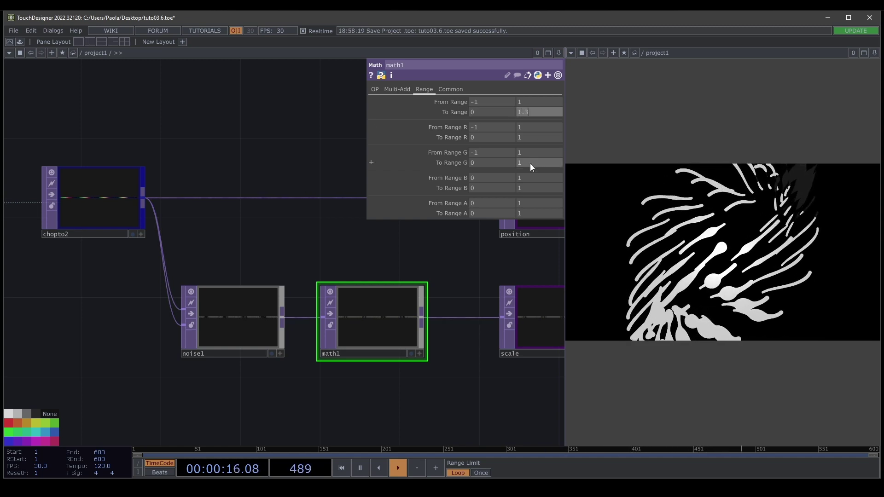
left_click(535, 137)
type(".3")
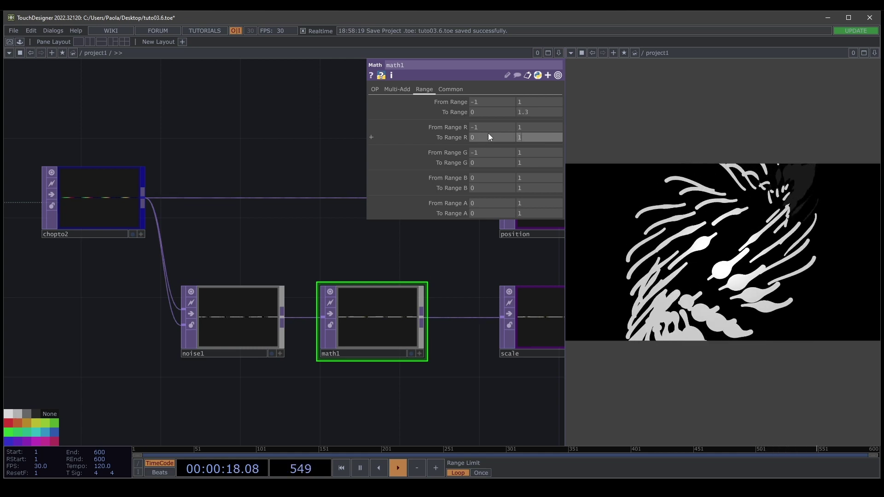
left_click(533, 162)
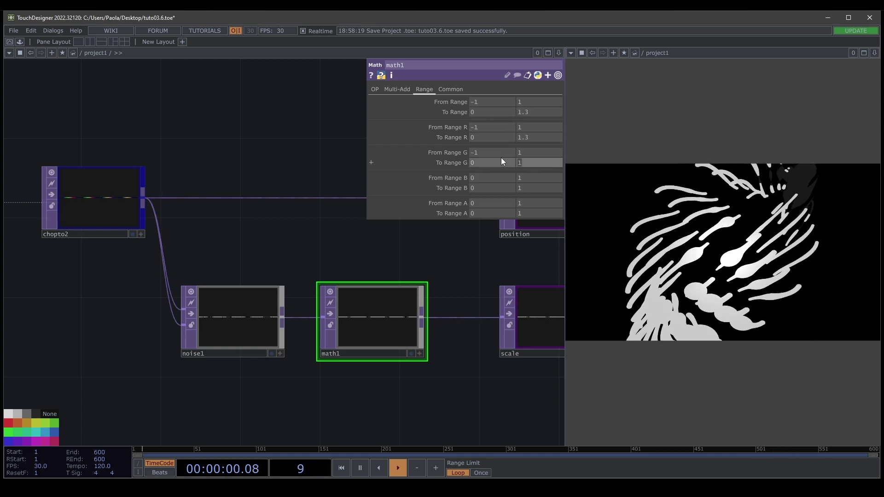
type(".3")
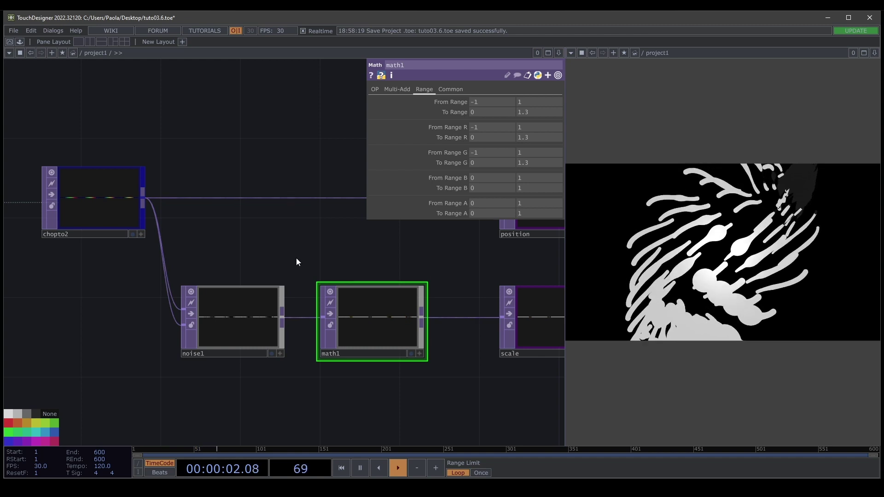
Animate the Z Translate of noise1 with the expression absTime.seconds * 0.1
scroll(296, 259, "down", 2)
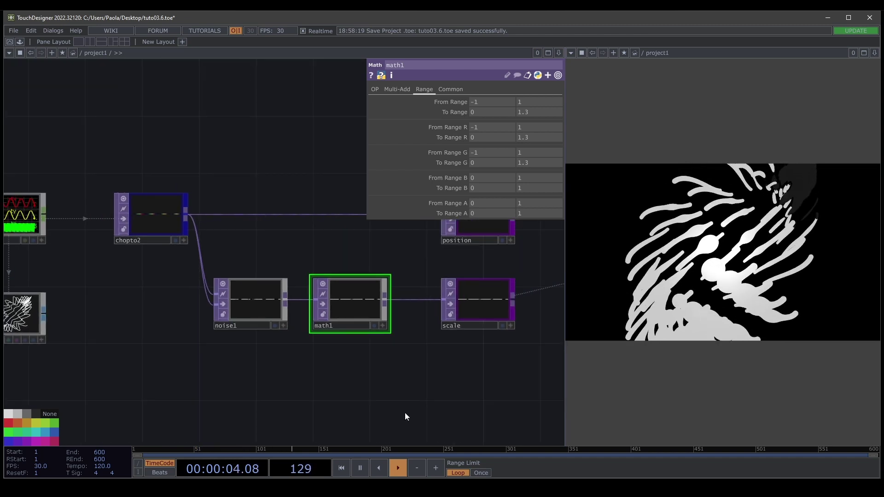
left_click(262, 325)
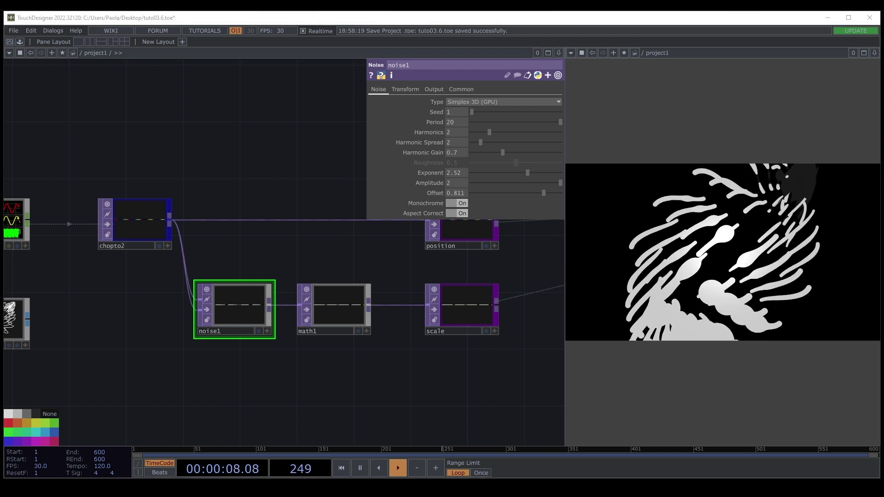
left_click(419, 89)
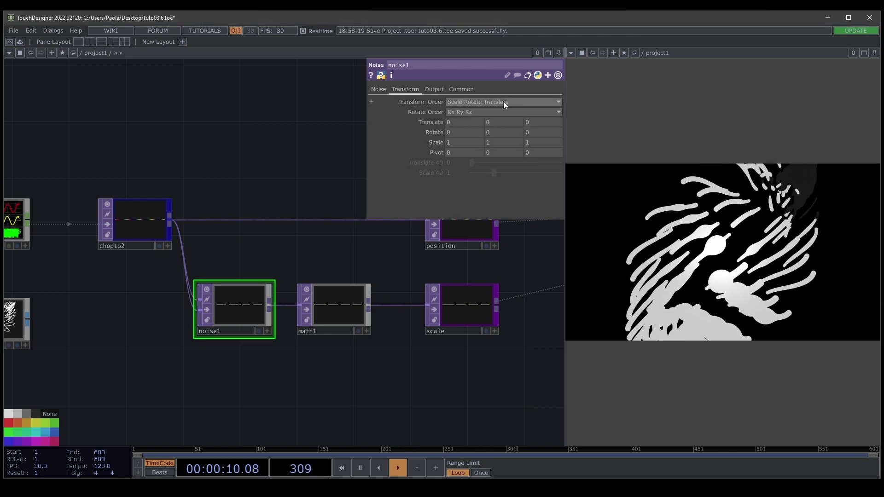
type("abs")
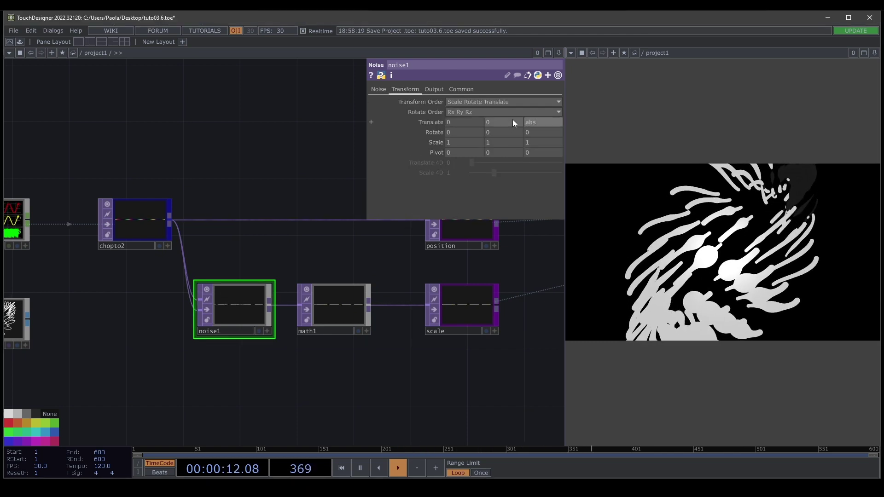
type("Time.secon * 0.")
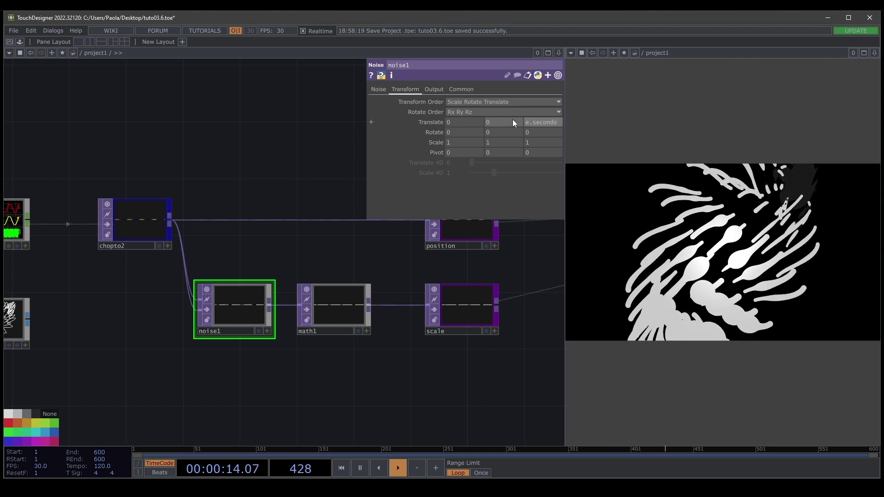
type("1")
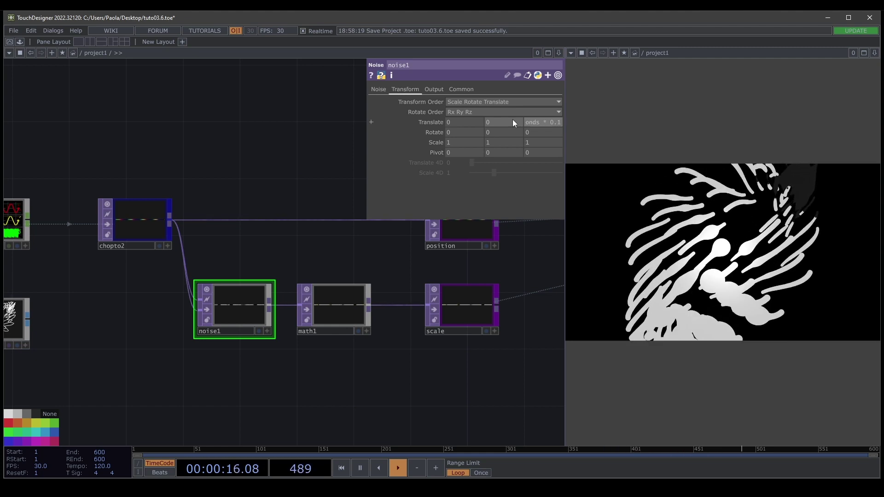
key("Return")
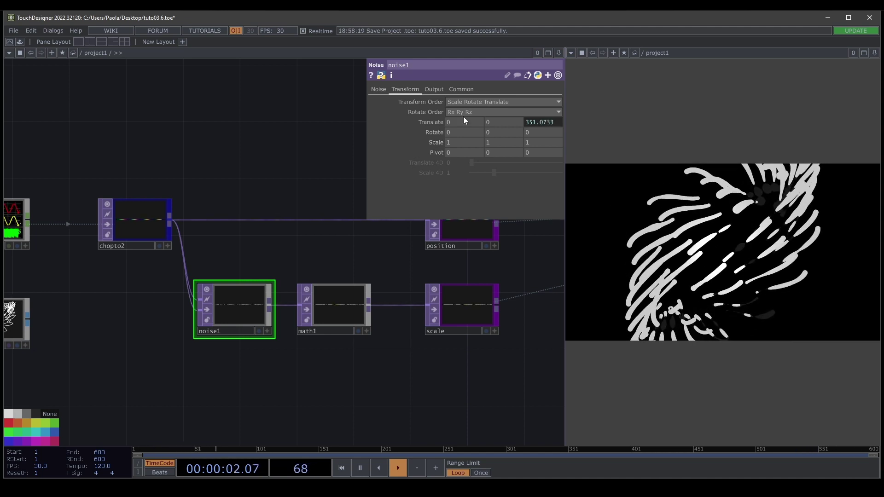
Add a second Noise TOP above the chopto2 branch and wire chopto2 into both of its inputs
left_click(379, 89)
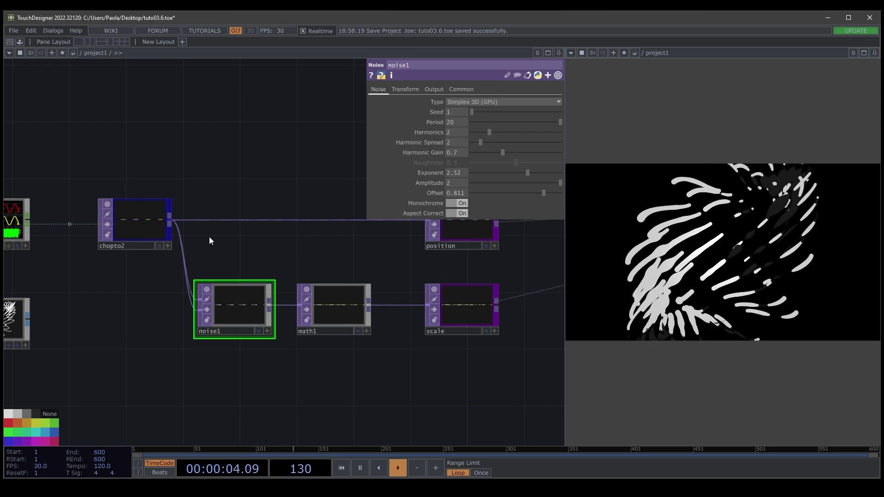
scroll(223, 244, "down", 5)
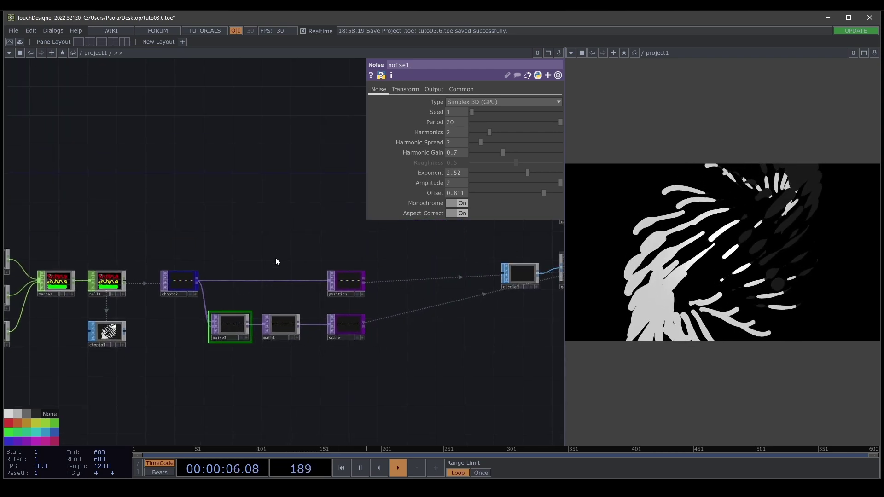
scroll(276, 259, "up", 3)
left_click_drag(257, 215, 271, 277)
scroll(244, 296, "up", 3)
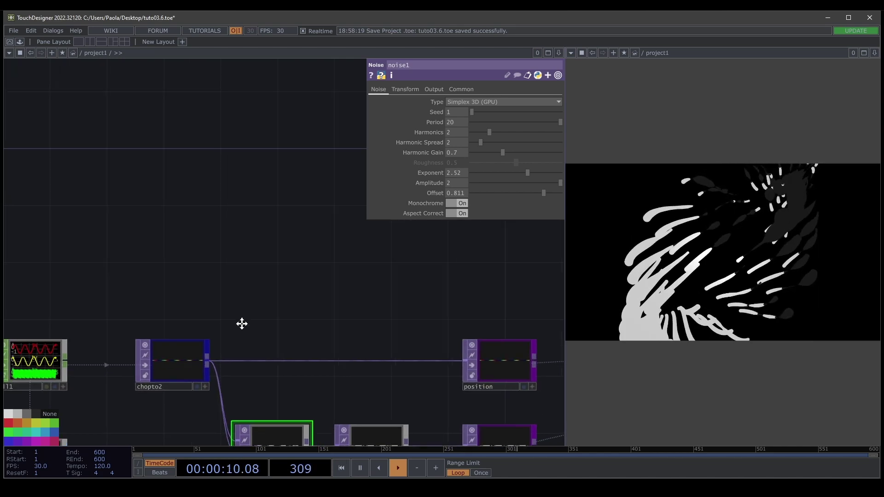
left_click_drag(194, 372, 245, 280)
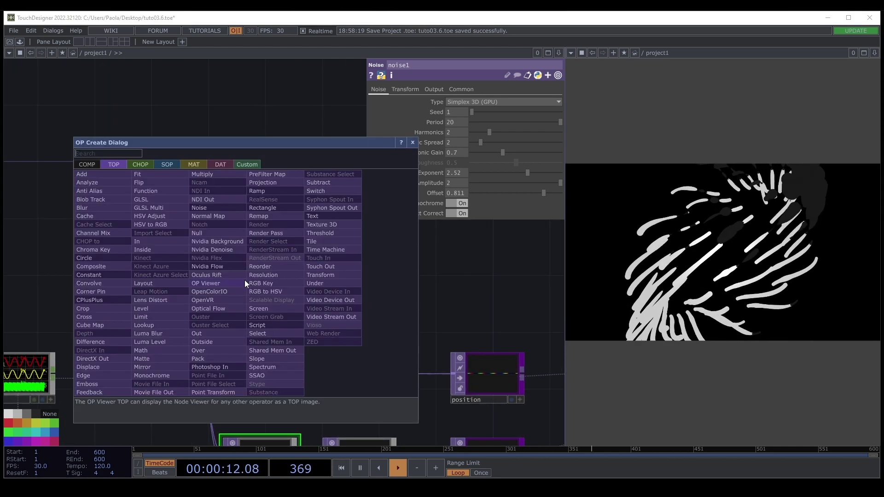
type("noi")
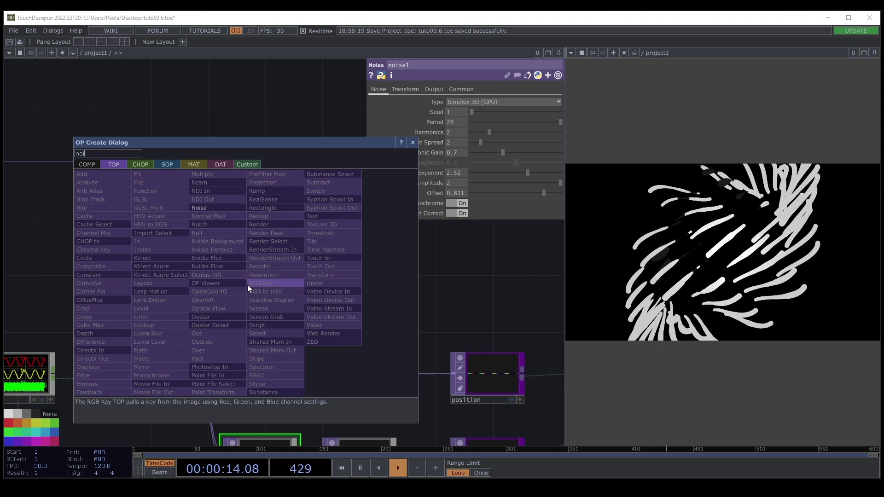
left_click(200, 207)
left_click(258, 302)
scroll(213, 355, "up", 3)
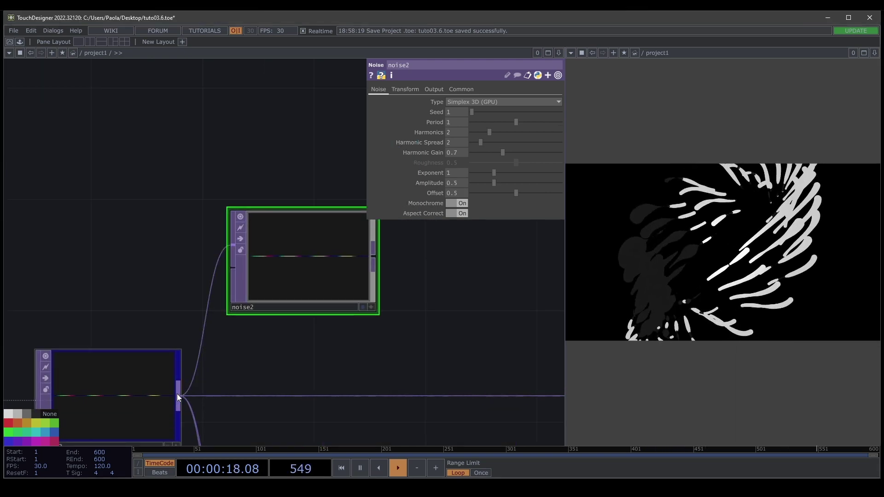
left_click_drag(176, 394, 234, 268)
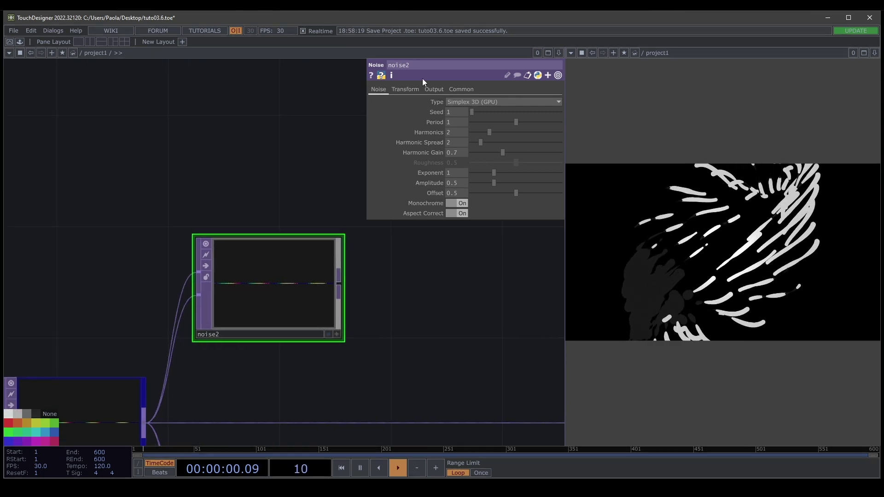
Set the RGB output of noise2 to Noise and its noise type to Simplex 4D (GPU)
left_click(436, 88)
left_click(463, 102)
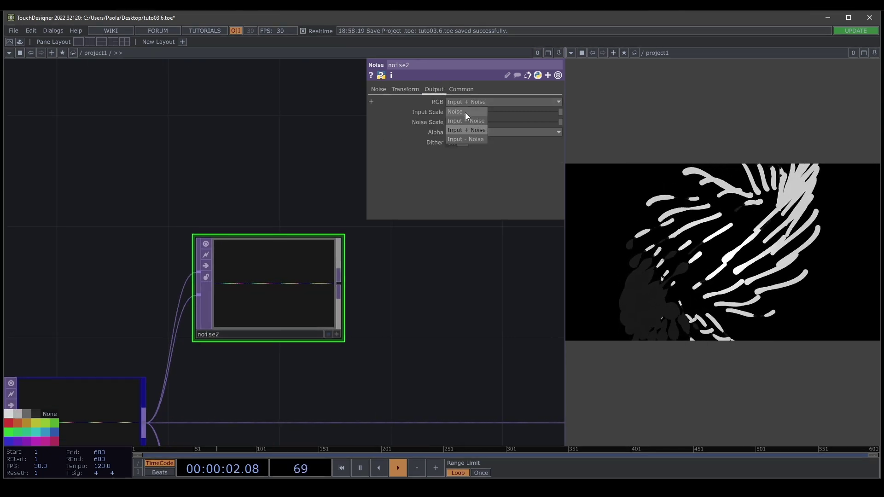
left_click(465, 113)
left_click(385, 88)
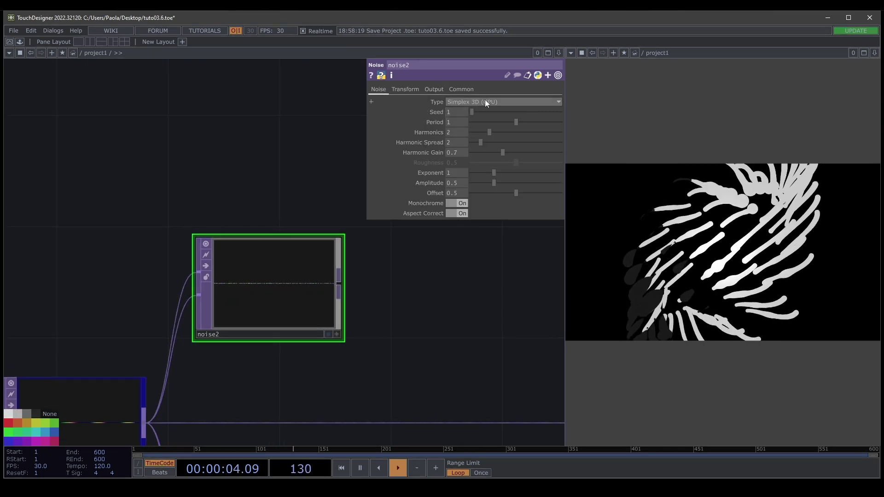
left_click(485, 101)
left_click(478, 157)
Add a Ramp TOP fed by noise2 and set its type to Circular
left_click_drag(462, 286, 321, 307)
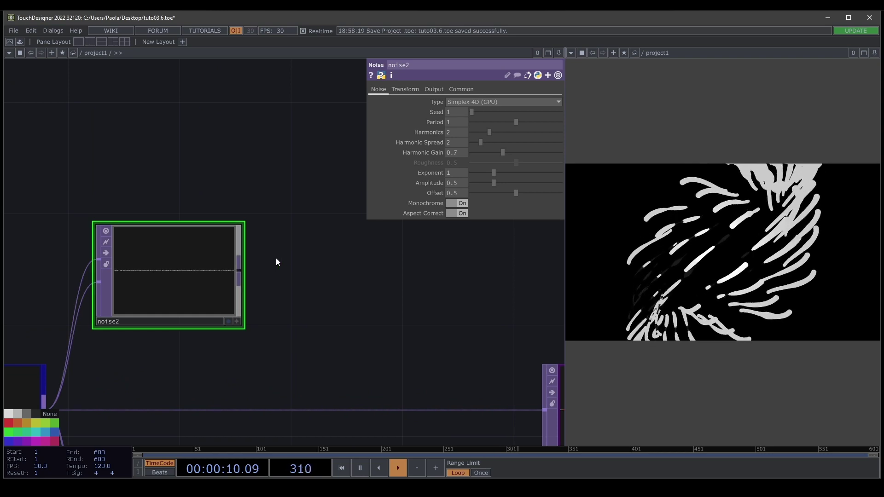
left_click_drag(276, 261, 143, 307)
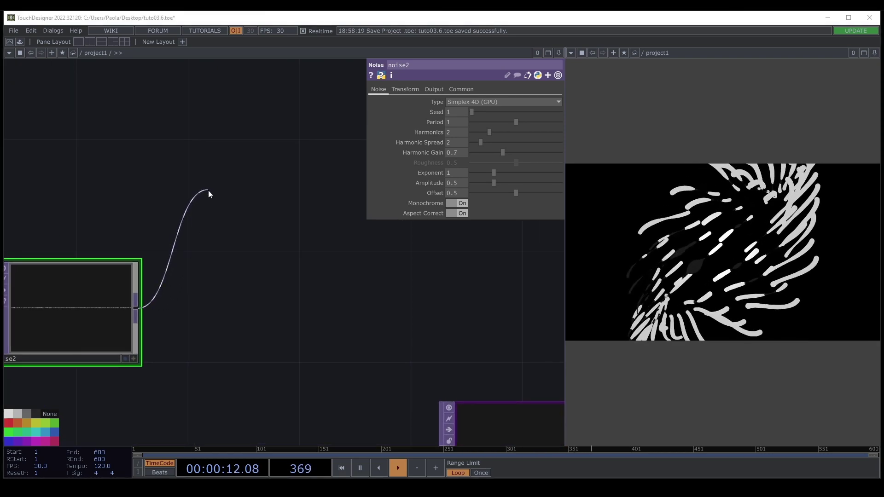
left_click(208, 190)
left_click(203, 123)
left_click(266, 168)
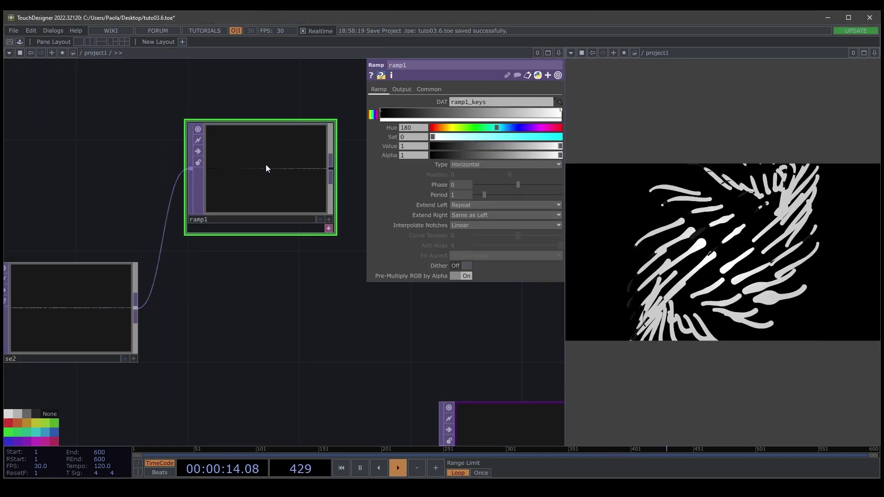
left_click(470, 165)
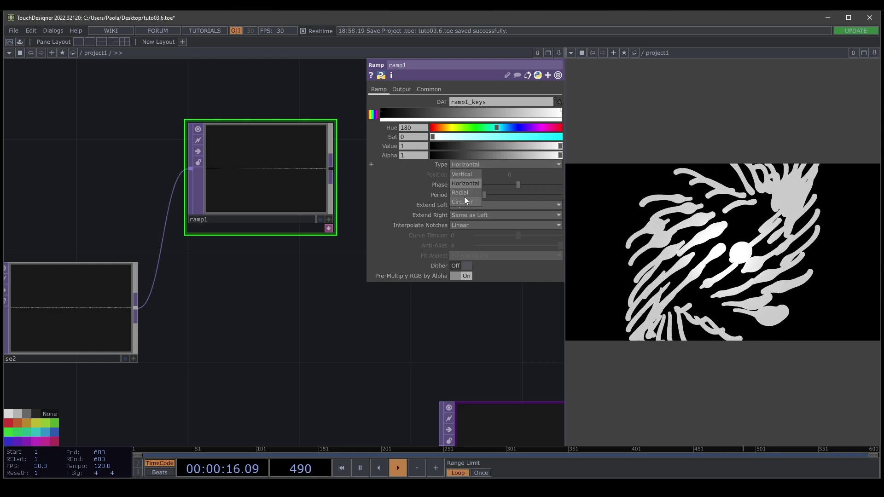
left_click_drag(278, 198, 283, 142)
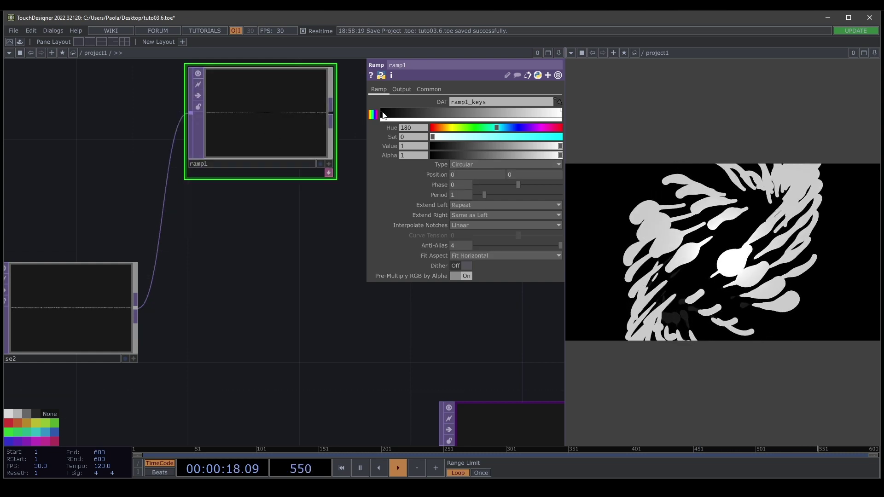
Recolour the ramp1 gradient from blue (hue 243) at its start to red (hue 360) at its end, with full saturation and value
left_click(383, 114)
left_click_drag(507, 128, 519, 127)
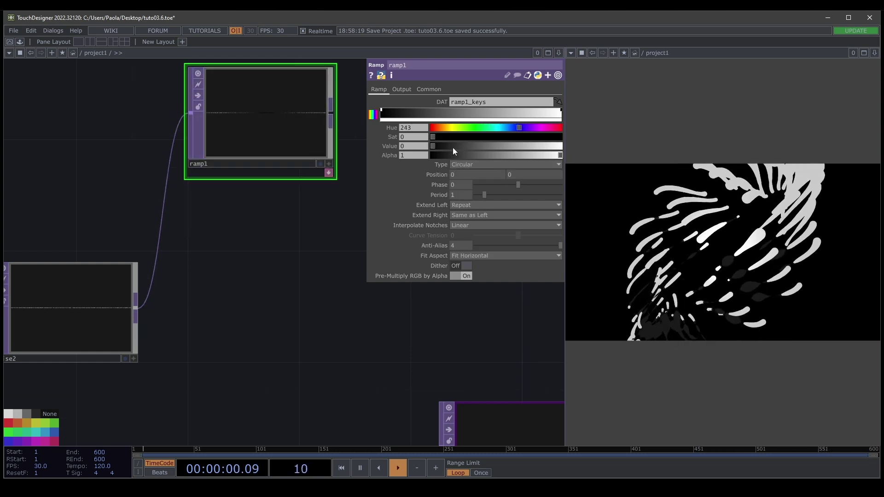
left_click_drag(454, 151, 560, 146)
left_click_drag(466, 142, 572, 110)
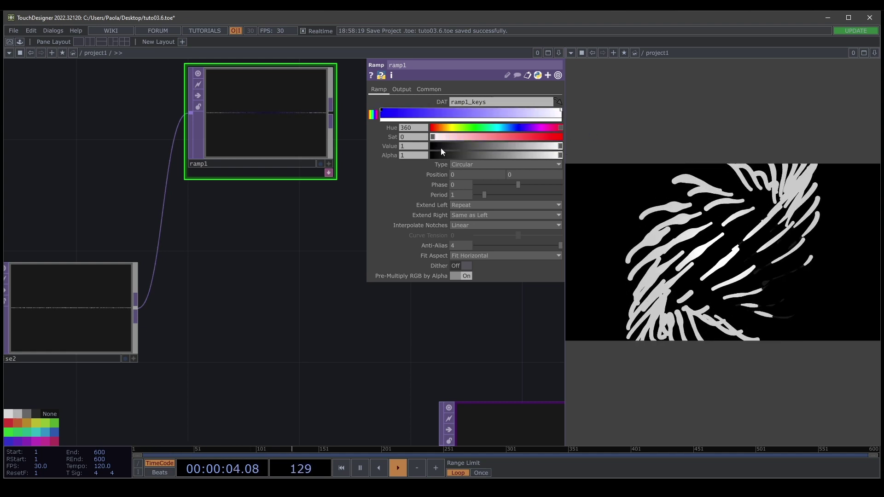
Move the position and scale nulls closer to circle1, keeping them aligned, to make room in the network
left_click_drag(219, 257, 149, 255)
left_click_drag(217, 144, 217, 173)
scroll(215, 267, "down", 6)
scroll(178, 235, "down", 2)
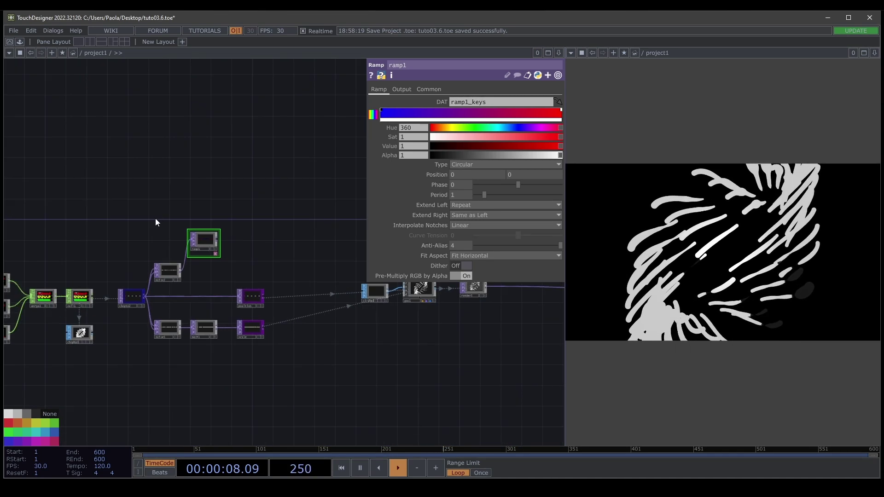
left_click(251, 297)
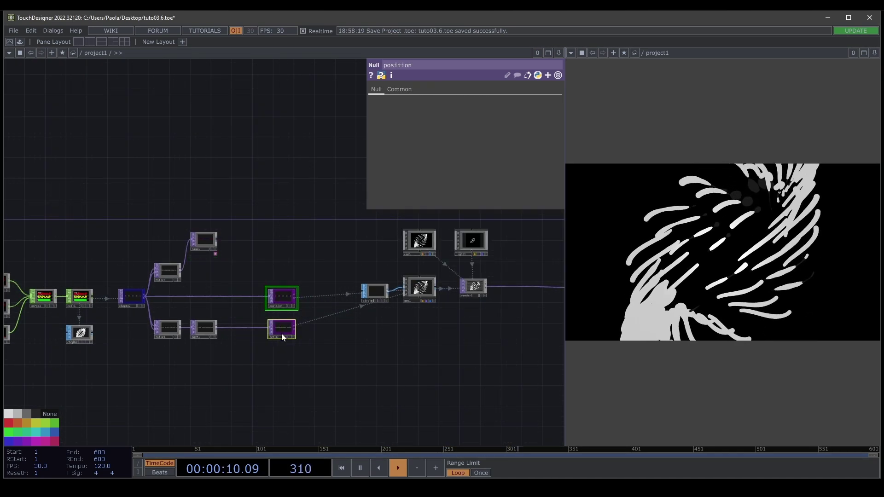
scroll(212, 309, "up", 4)
left_click(203, 336)
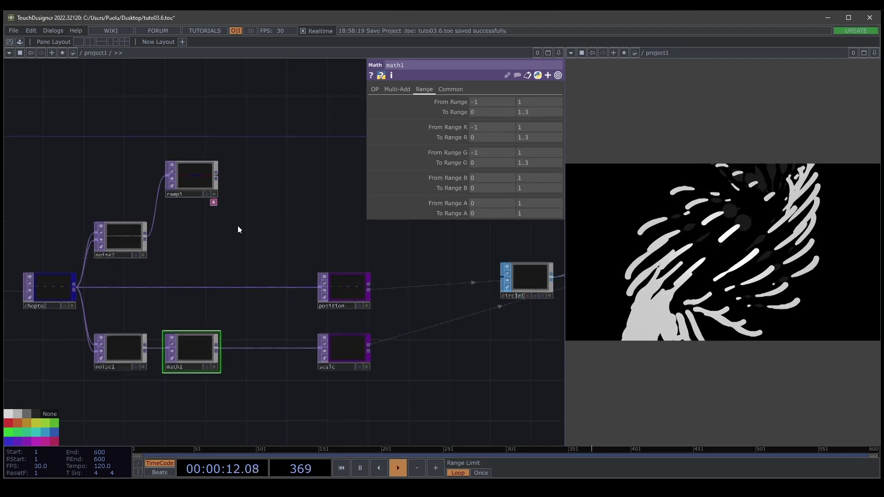
mouse_move(238, 226)
left_mouse_down()
mouse_move(229, 238)
mouse_move(238, 239)
left_mouse_up()
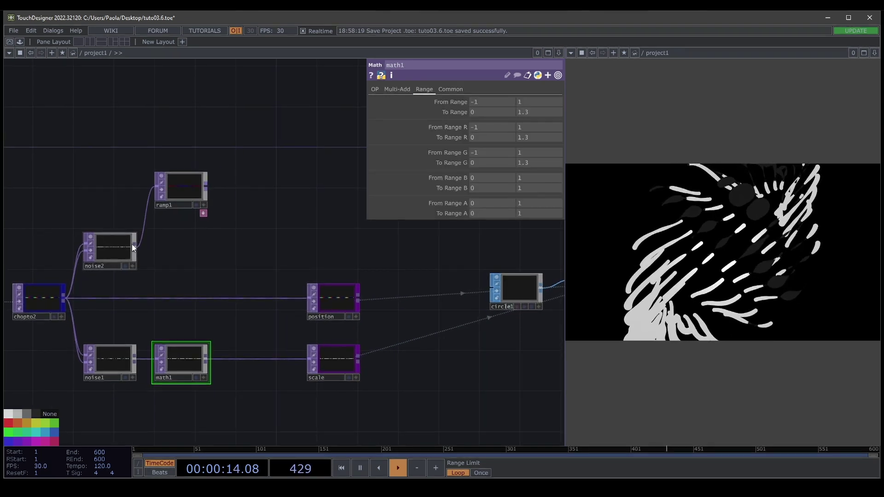
Add a Lookup TOP after noise2 and wire ramp1 into its second input
left_click(248, 249)
left_click(154, 295)
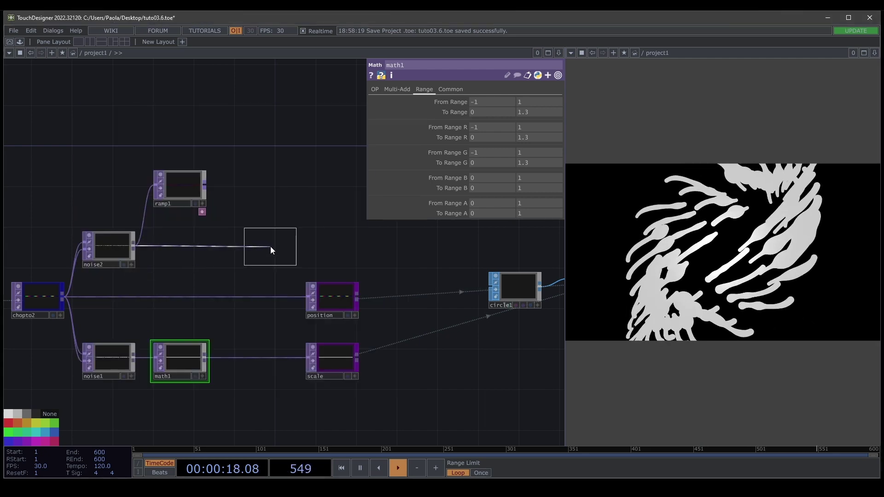
left_click(271, 250)
left_click_drag(205, 187, 229, 252)
scroll(274, 257, "up", 2)
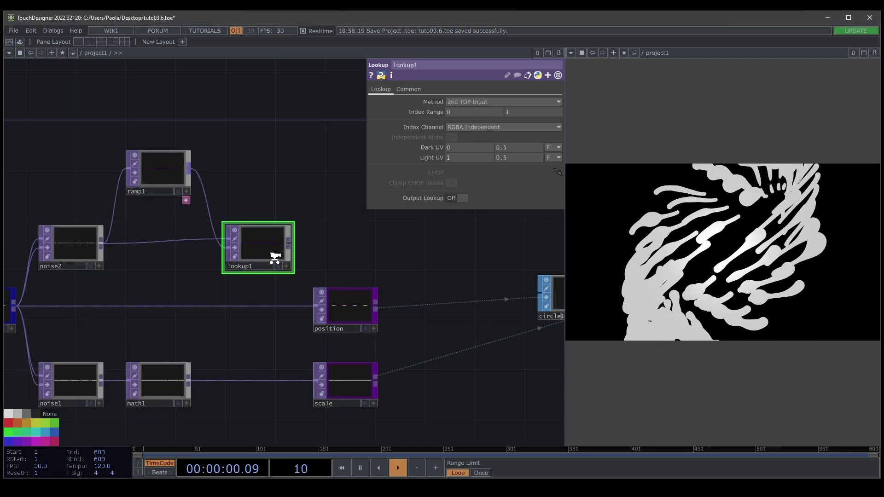
Add a Null TOP after lookup1, placed above the position null
scroll(275, 256, "up", 4)
scroll(213, 233, "down", 3)
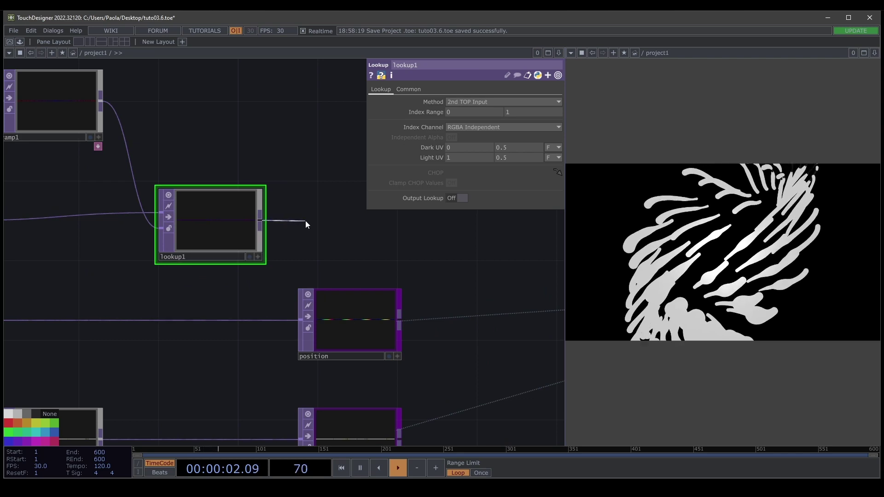
left_click(306, 221)
left_click(272, 176)
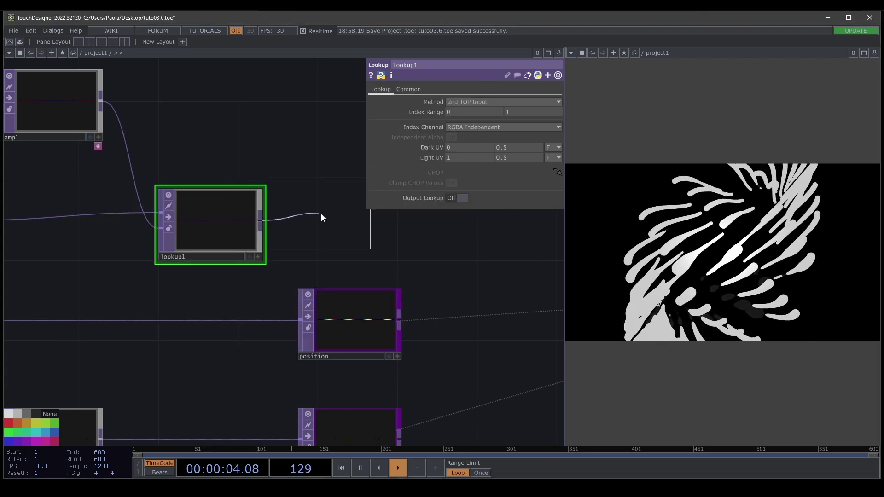
left_click(345, 223)
scroll(258, 179, "down", 5)
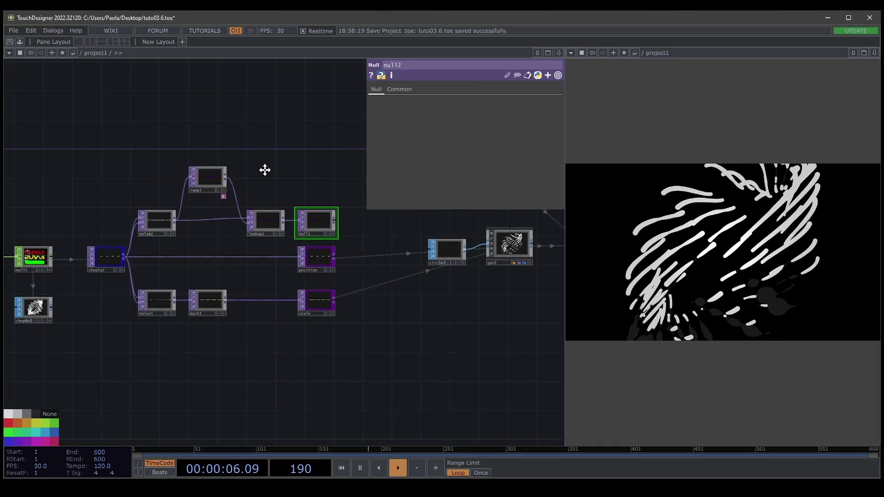
Rename the null after lookup1 to color and give it the same purple node colour as the other nulls
left_click_drag(265, 170, 245, 181)
left_click_drag(335, 209, 334, 210)
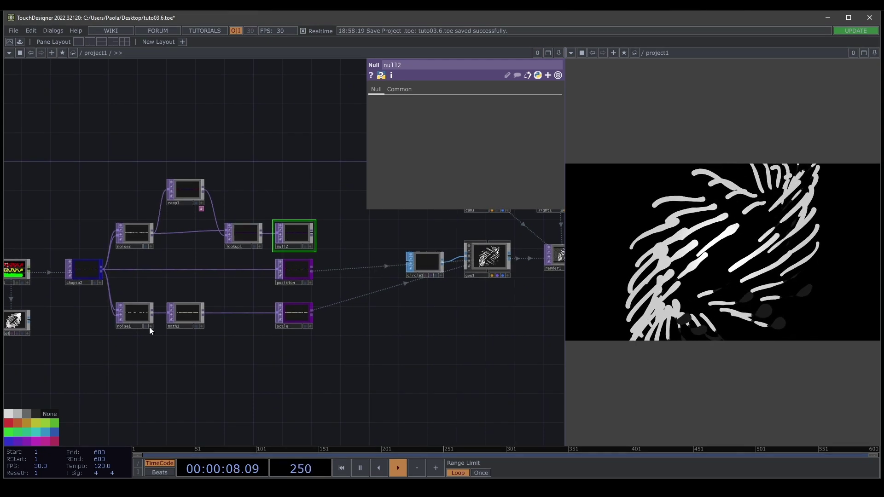
left_click(293, 245)
type("color")
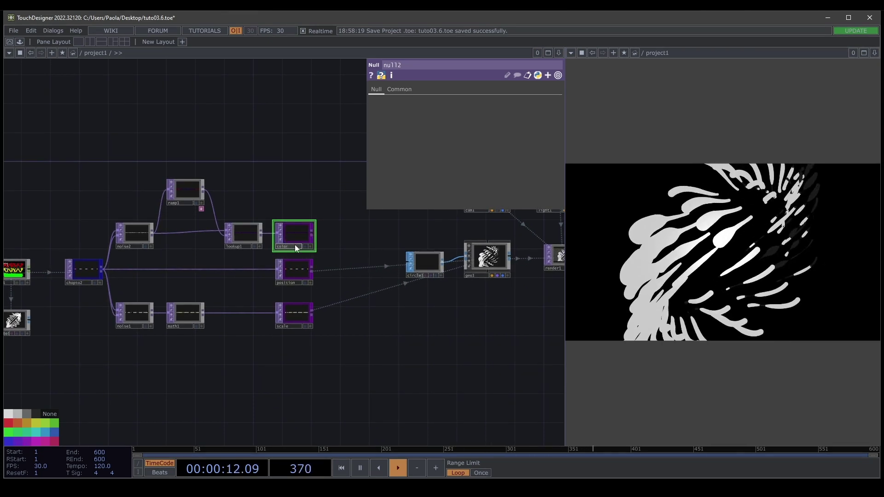
key("Return")
Assign the color null as the instance Color OP of geo1, mapping R, G and B to channels r, g and b
left_click(468, 271)
left_click_drag(244, 374, 153, 368)
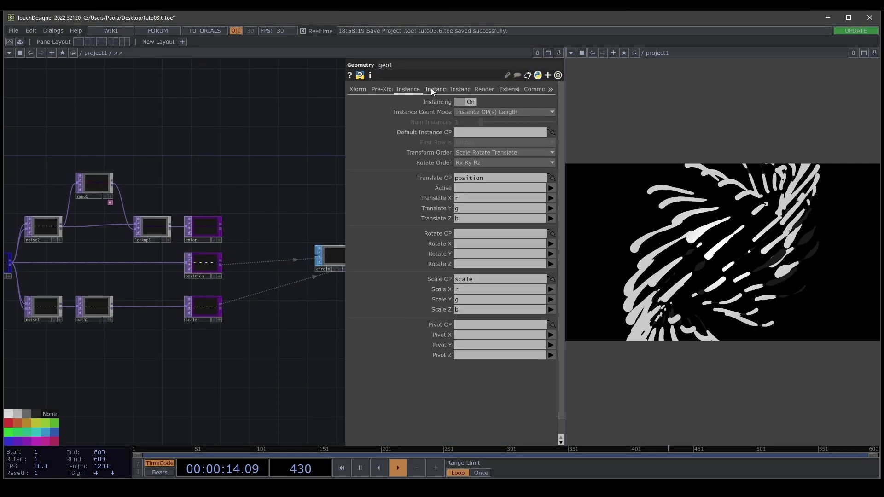
left_click(431, 89)
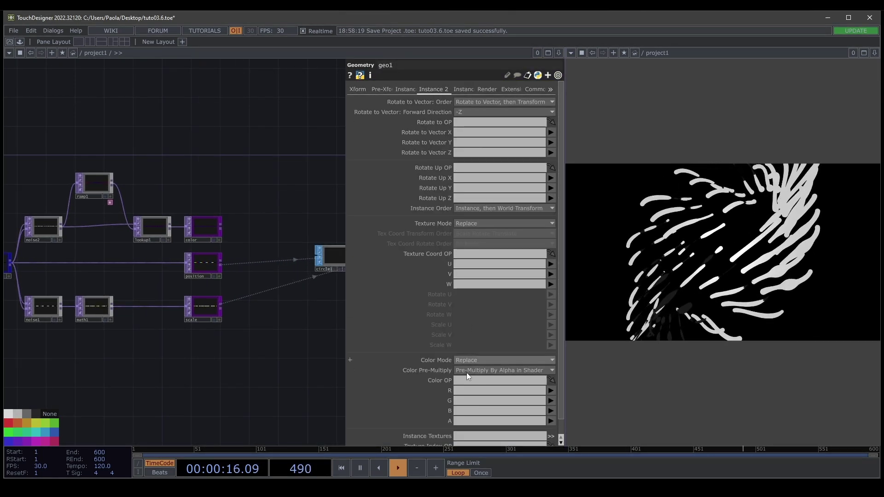
left_click_drag(208, 241, 457, 382)
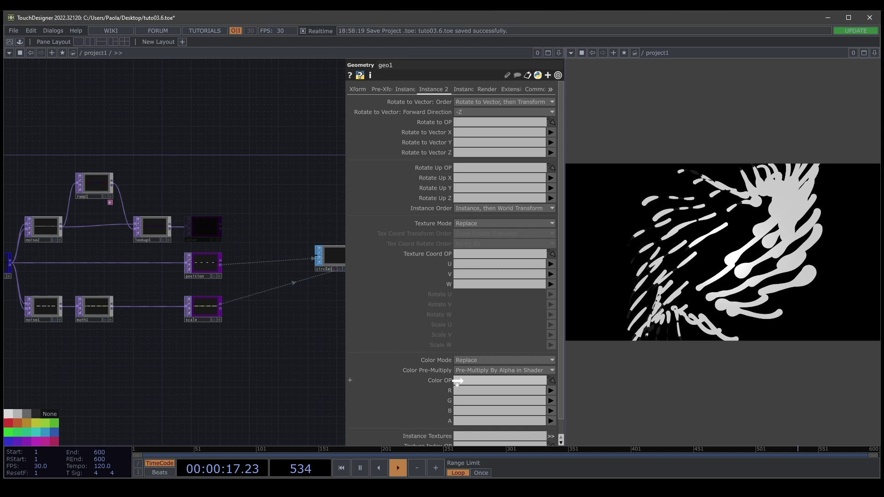
left_click(552, 400)
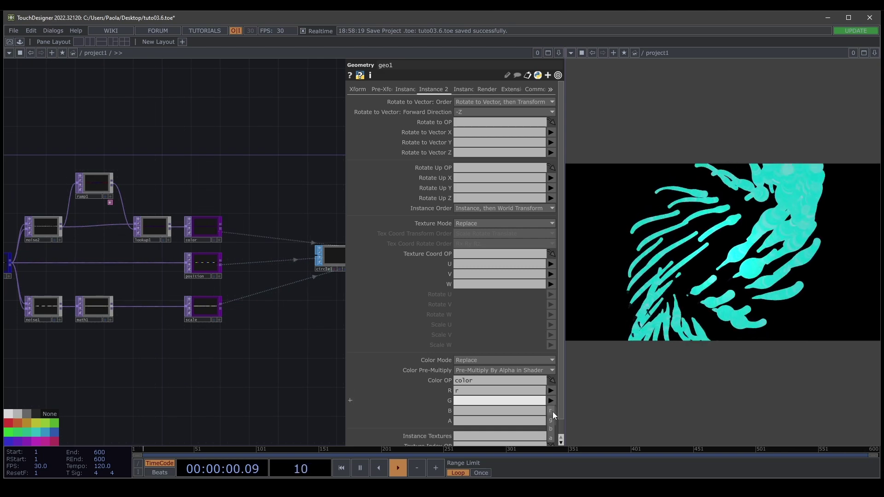
left_click(552, 414)
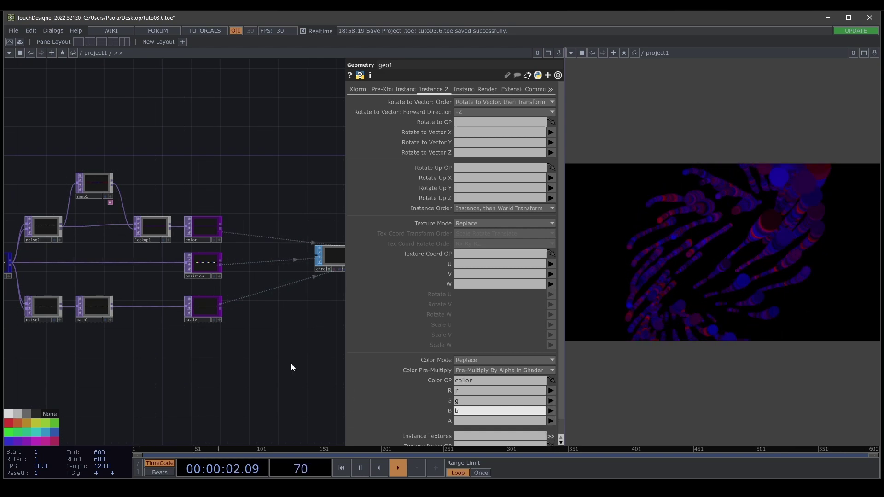
Set the Period of noise2 to 10 and its Harmonic Spread to 0
left_click_drag(210, 337, 253, 343)
key("p")
left_click_drag(198, 166, 279, 194)
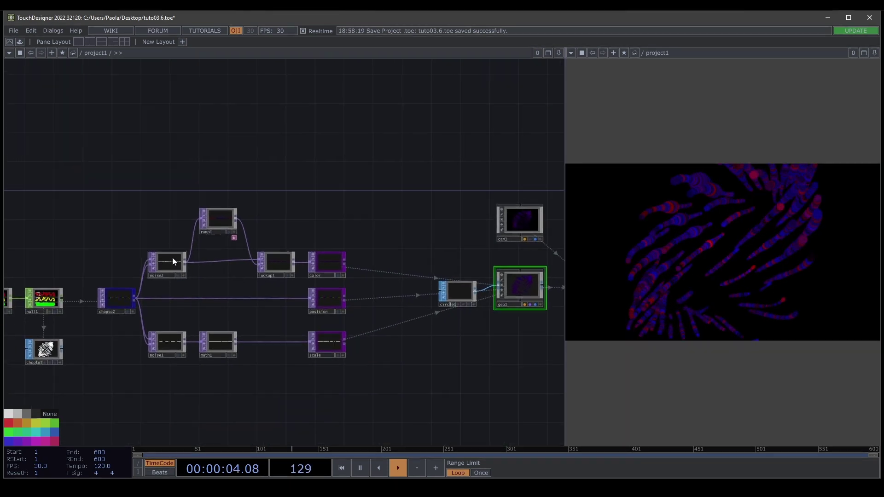
scroll(172, 259, "up", 5)
left_click(173, 260)
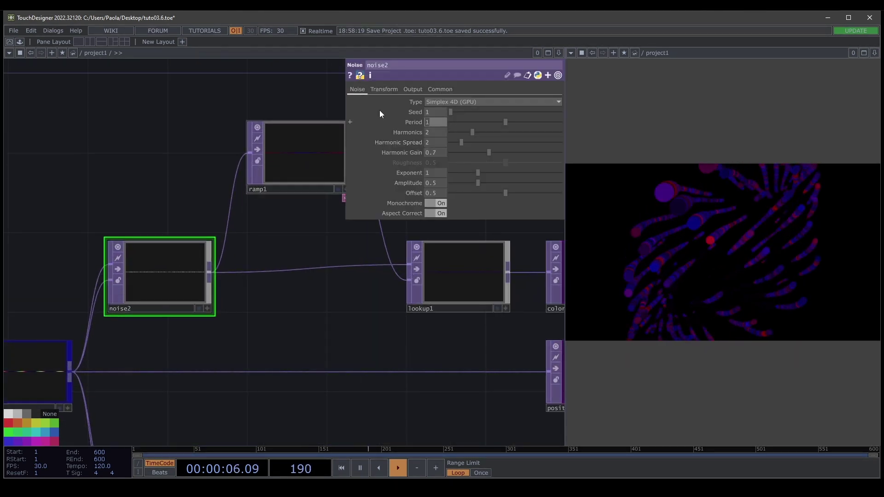
type("0")
key("Return")
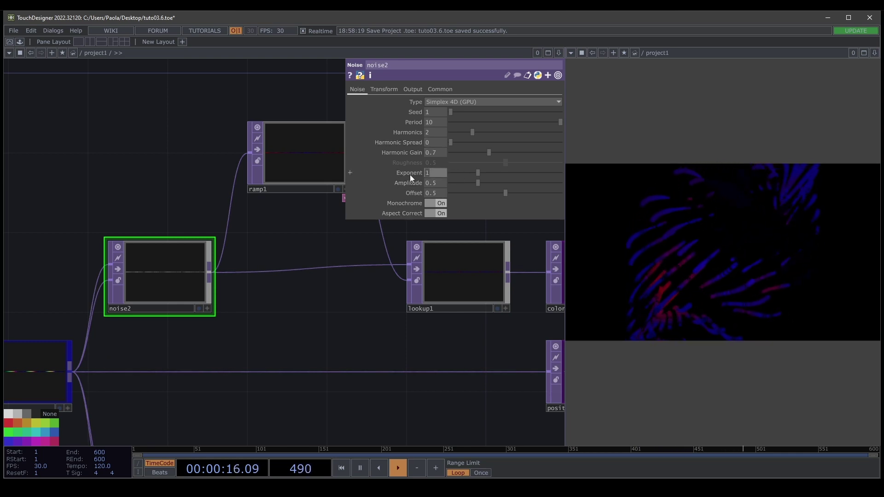
Set the Exponent of noise2 to 2 and its Amplitude to 1
left_click(436, 185)
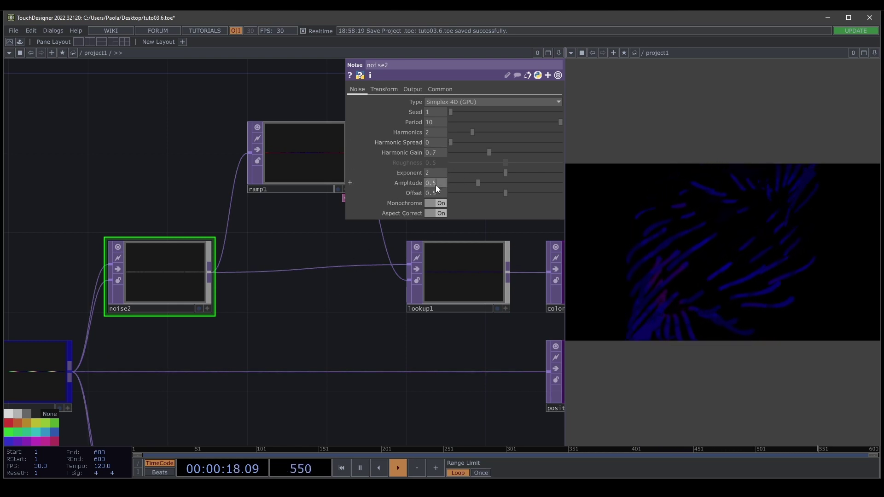
type("1")
key("Return")
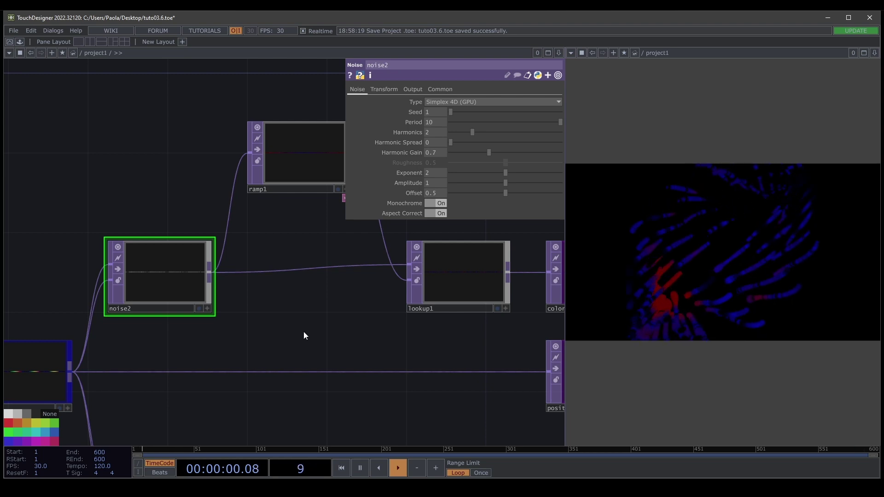
Paste the copied multicolour circular Ramp TOP above ramp1 and connect noise2 to its input
left_click_drag(303, 332, 253, 344)
left_click(274, 153)
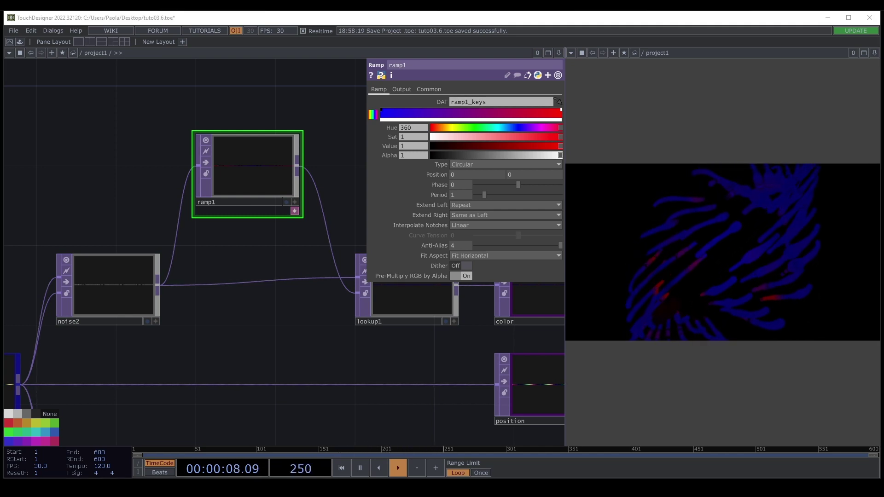
scroll(279, 264, "down", 3)
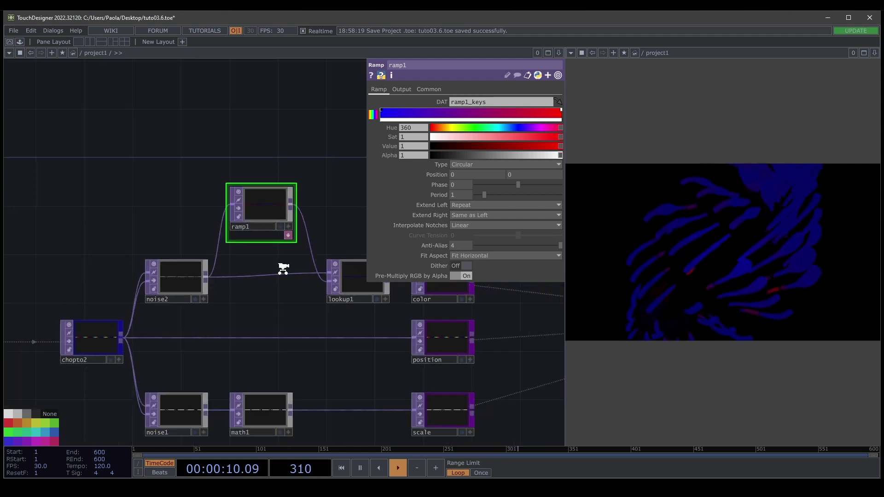
key("ctrl+v")
left_click(273, 169)
scroll(273, 169, "up", 3)
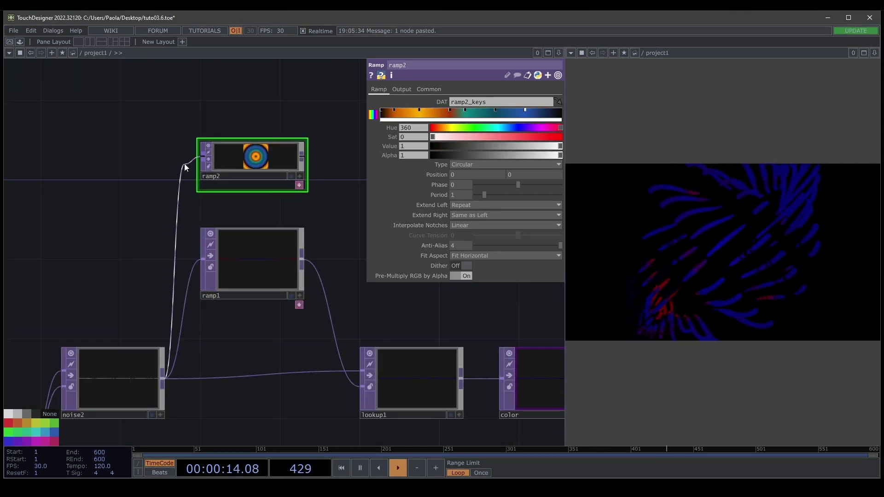
scroll(239, 147, "up", 4)
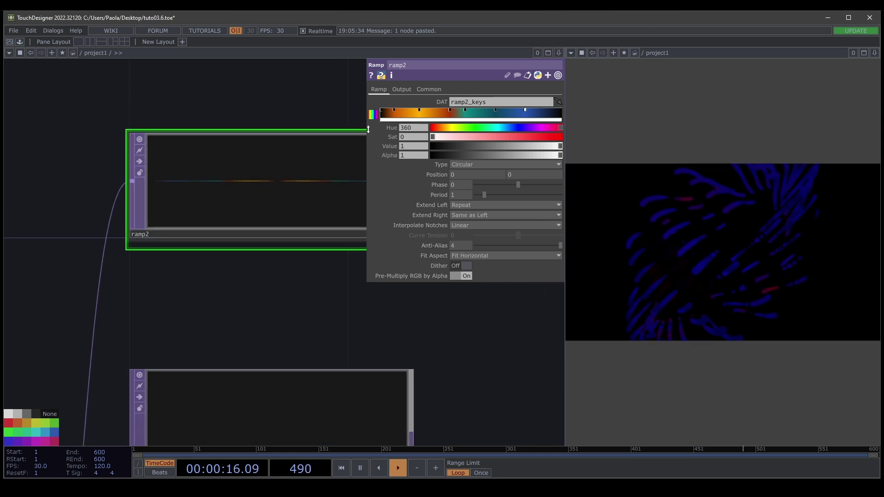
scroll(280, 298, "down", 5)
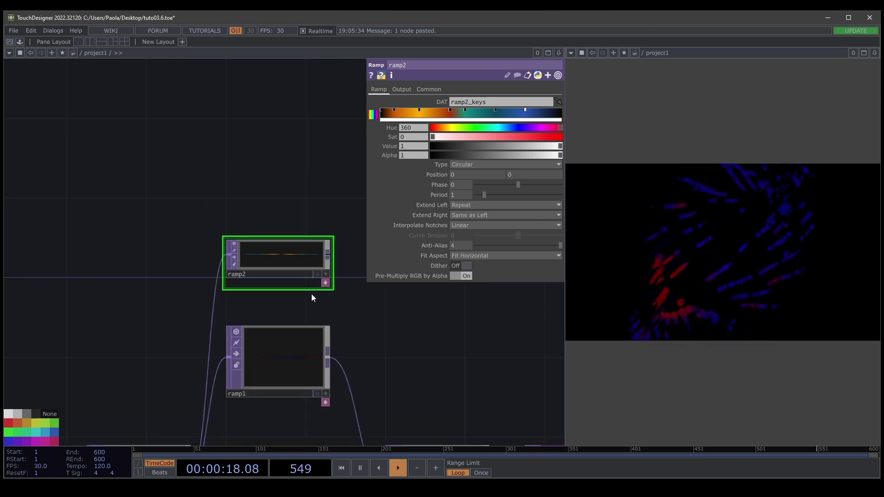
Connect ramp2 to the lookup1 input fed by ramp1, delete ramp1, and move ramp2 down into its place
left_click_drag(325, 296, 298, 231)
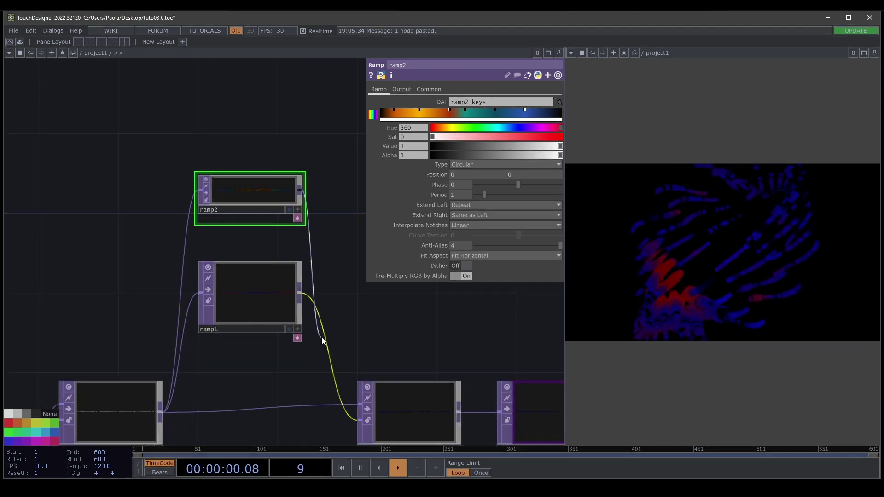
left_click_drag(323, 338, 324, 336)
left_click(252, 288)
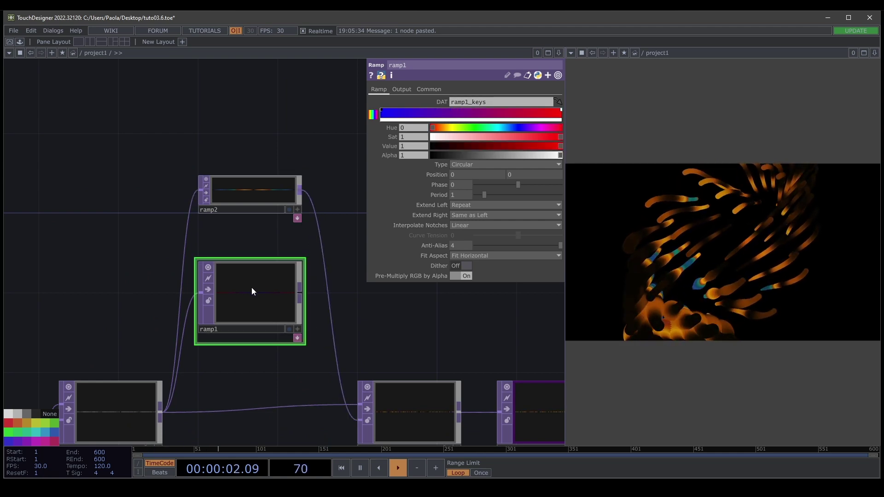
key("Delete")
left_click_drag(255, 197, 253, 310)
Move the out1 TOP farther away from render1 to make room for more operators in the chain
scroll(267, 315, "down", 5)
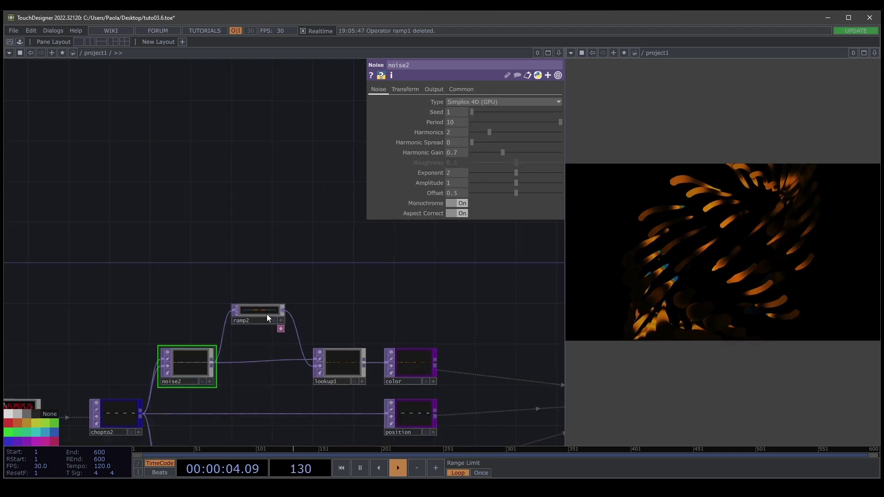
left_click_drag(324, 263, 247, 208)
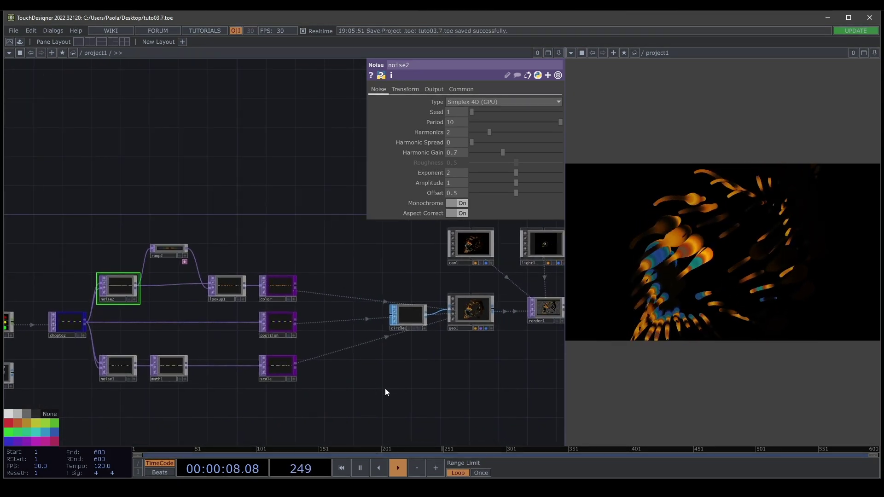
left_click_drag(386, 390, 369, 353)
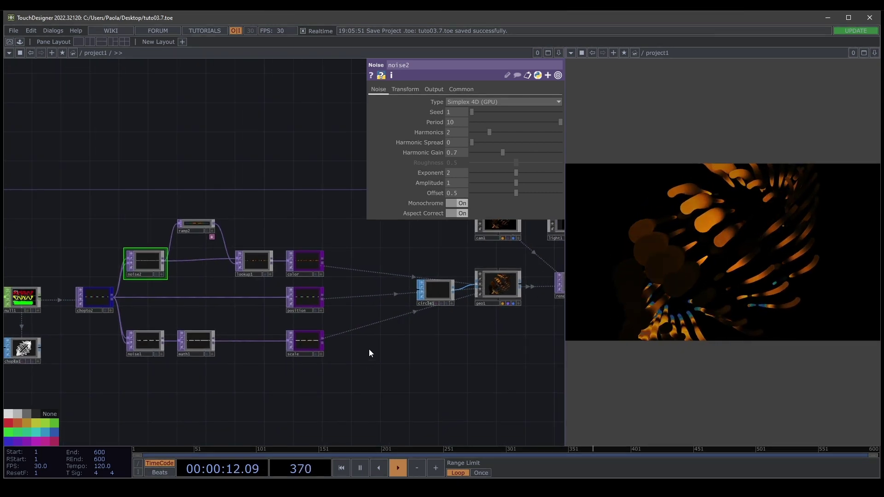
left_click_drag(424, 355, 256, 378)
left_click_drag(413, 378, 121, 375)
left_click_drag(367, 366, 193, 364)
left_click_drag(318, 307, 449, 301)
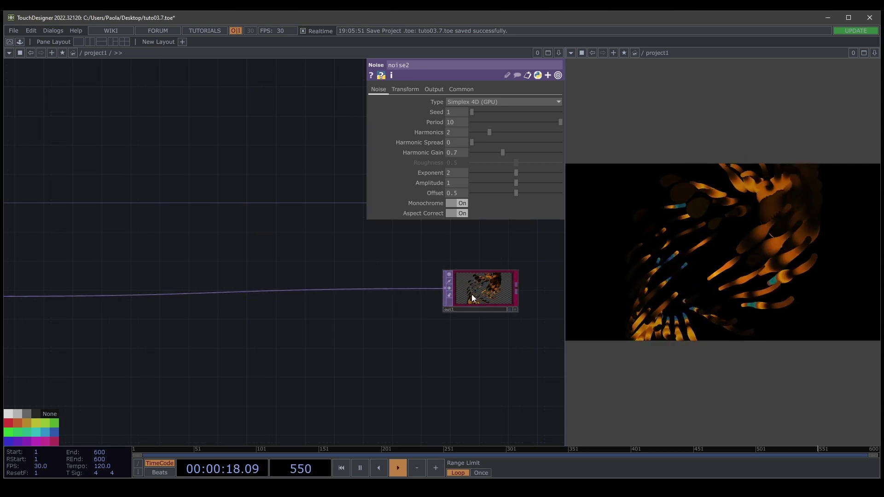
left_click_drag(227, 345, 282, 334)
mouse_move(157, 330)
left_mouse_down()
mouse_move(174, 323)
mouse_move(173, 332)
left_mouse_up()
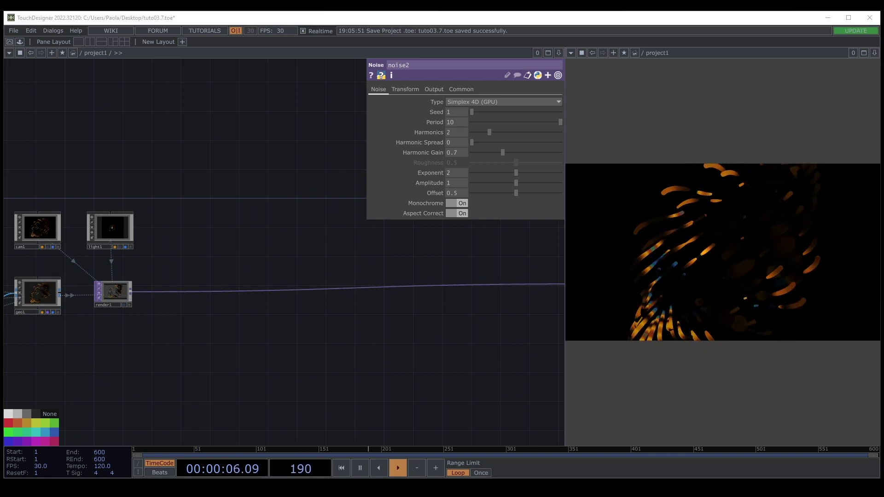
Add the bloom component from the palette's ImageFilters category below the render1 wire and connect render1 to its input
left_click_drag(272, 338, 233, 327)
scroll(83, 313, "up", 3)
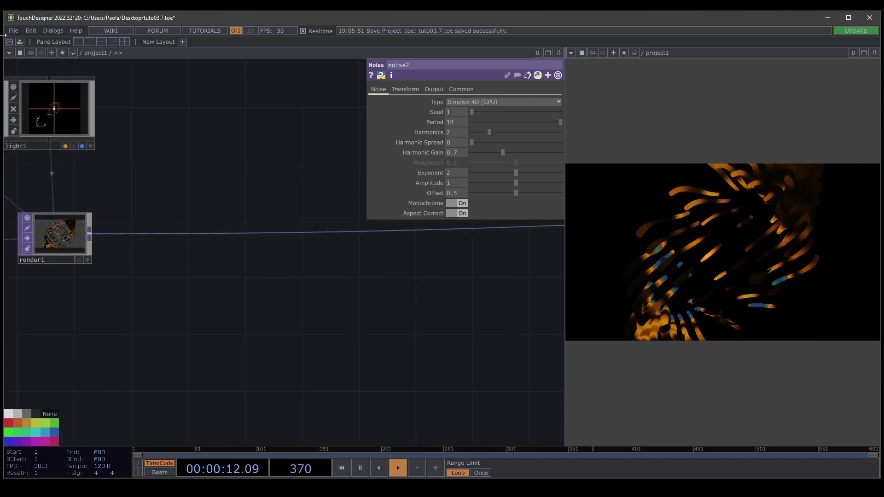
left_click(19, 42)
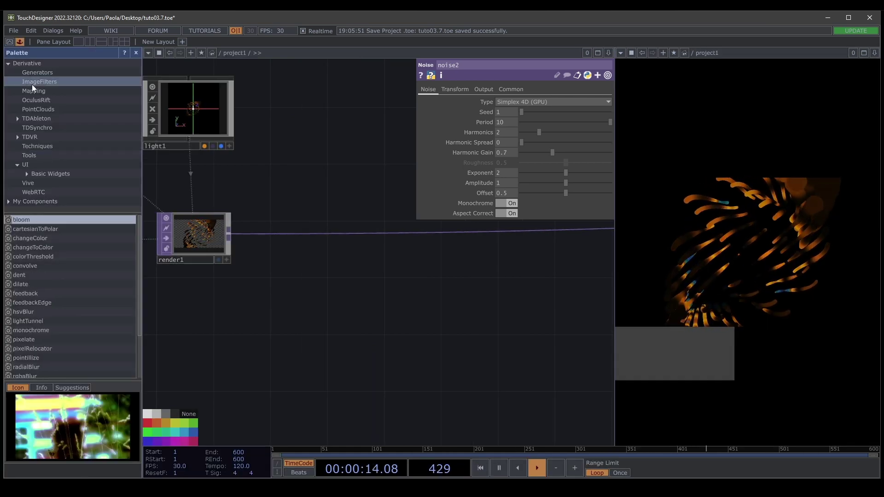
left_click_drag(25, 222, 304, 324)
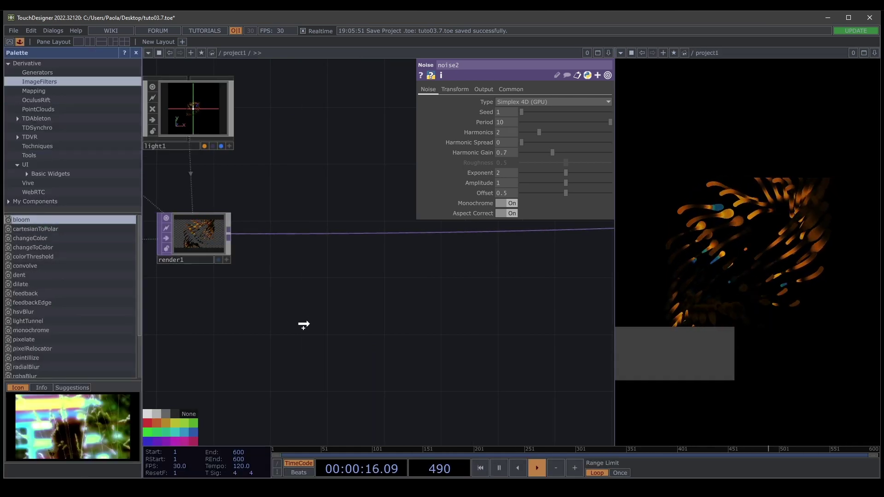
left_click(136, 53)
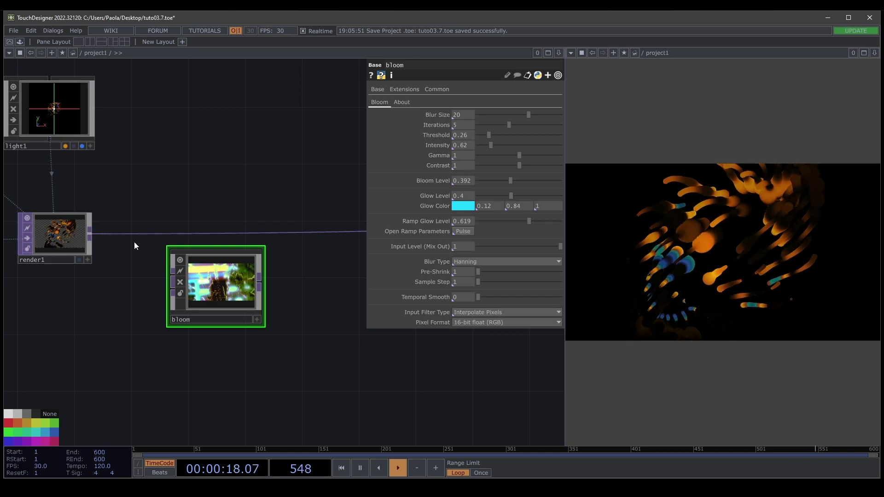
left_click_drag(91, 234, 175, 277)
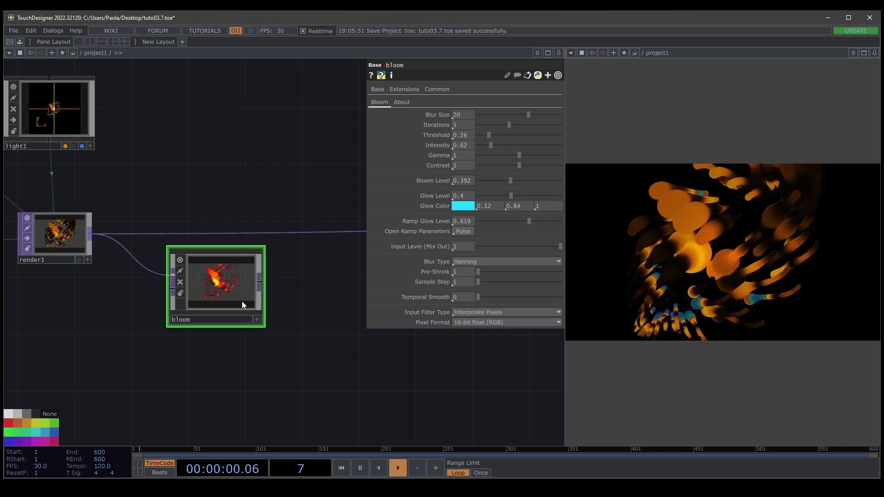
Inspect the bloom component's output up close and delete the component from the network
scroll(221, 283, "up", 5)
scroll(216, 281, "down", 6)
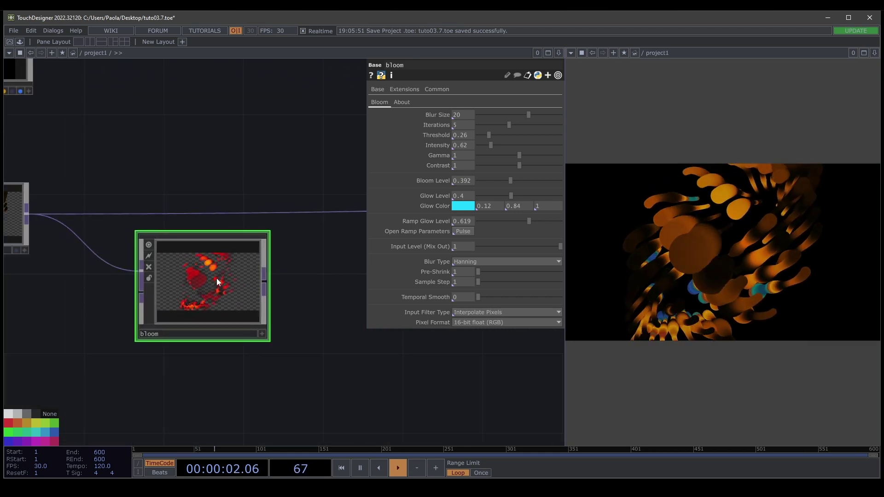
scroll(216, 277, "down", 1)
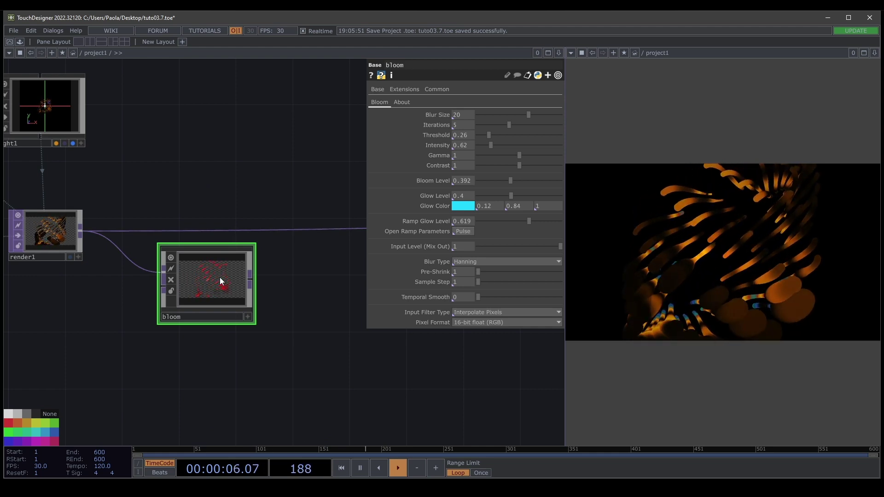
scroll(220, 276, "up", 5)
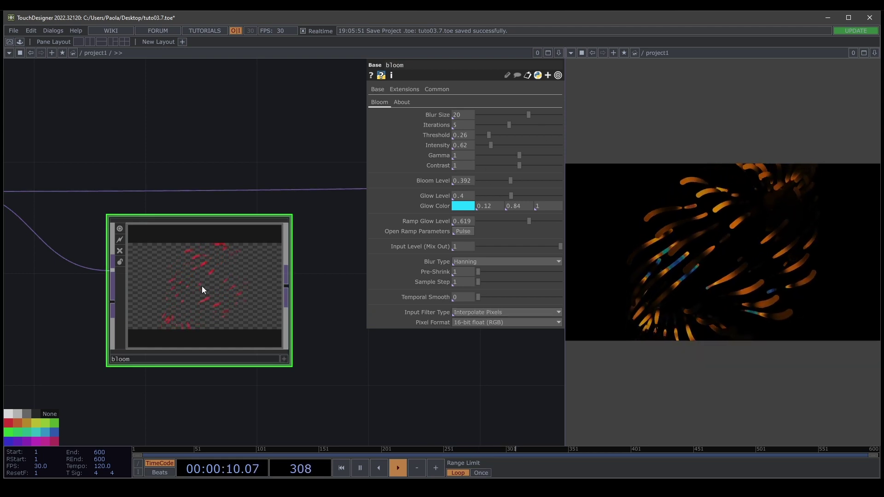
key("Delete")
scroll(203, 291, "down", 5)
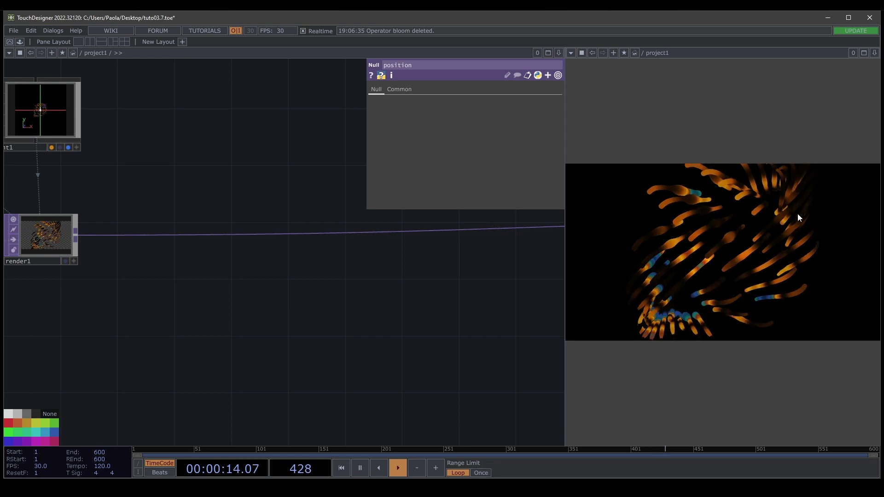
Insert a Null TOP on the wire between render1 and out1, placing it close to render1
scroll(242, 302, "down", 6)
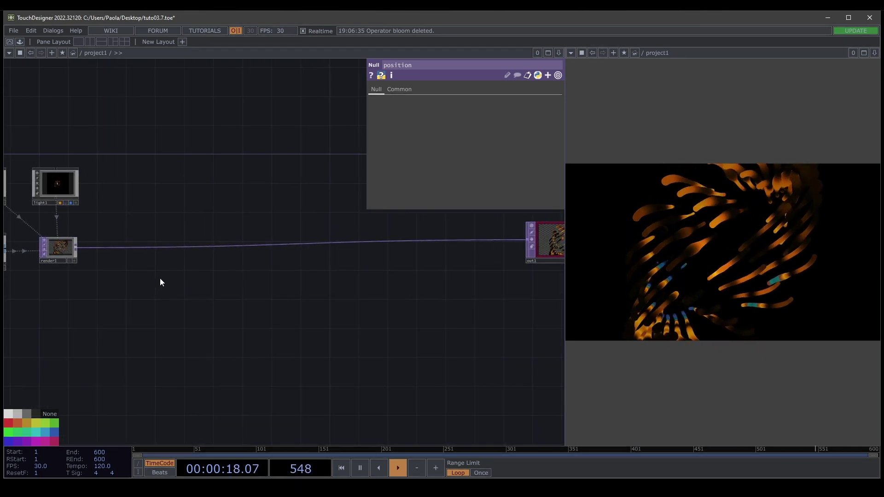
left_click_drag(128, 282, 129, 234)
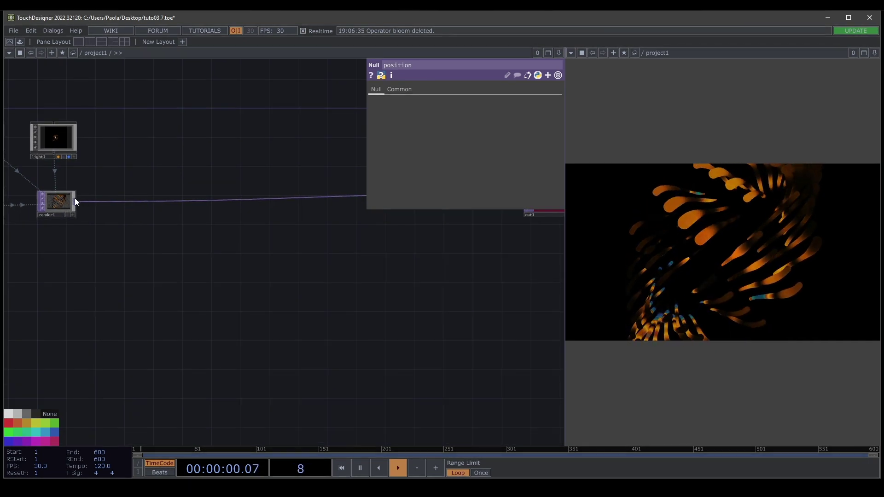
right_click(105, 203)
left_click(126, 193)
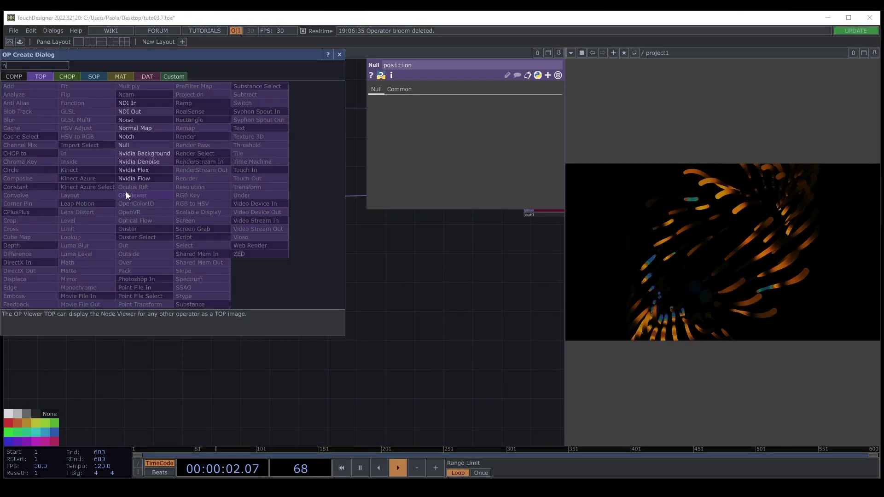
type("null")
left_click(138, 146)
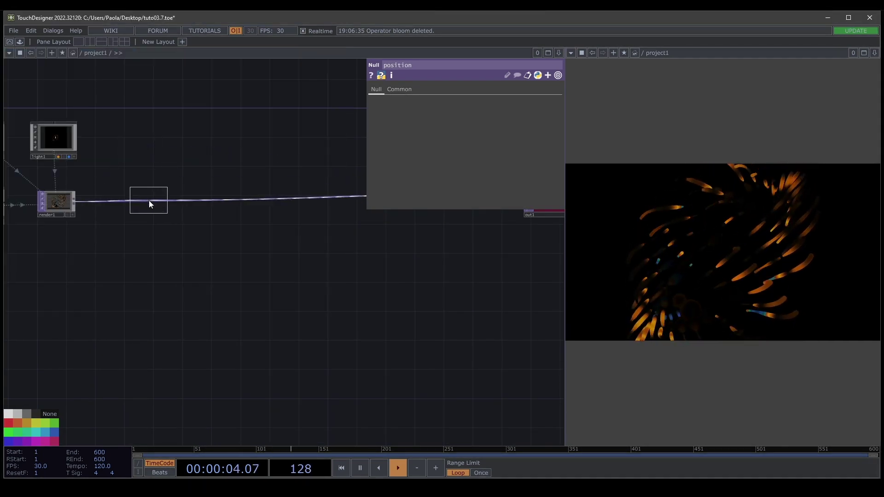
left_click(148, 204)
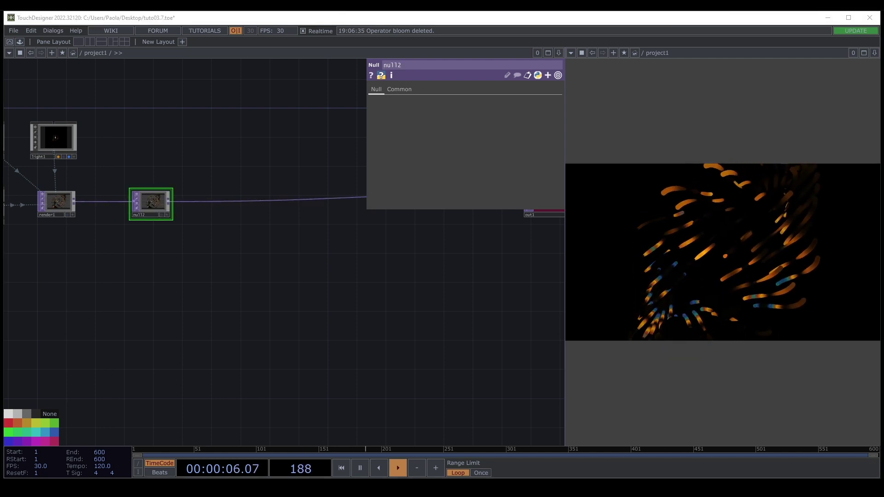
left_click_drag(190, 222, 190, 218)
left_click_drag(145, 201, 122, 201)
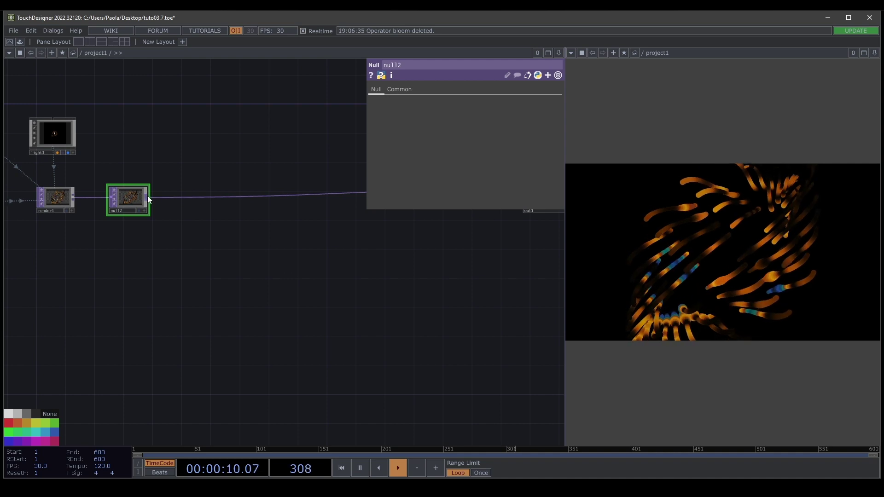
Branch a Channel Mix TOP off the Null TOP after render1, placing it below the main wire
left_click_drag(154, 306, 170, 301)
left_click(205, 216)
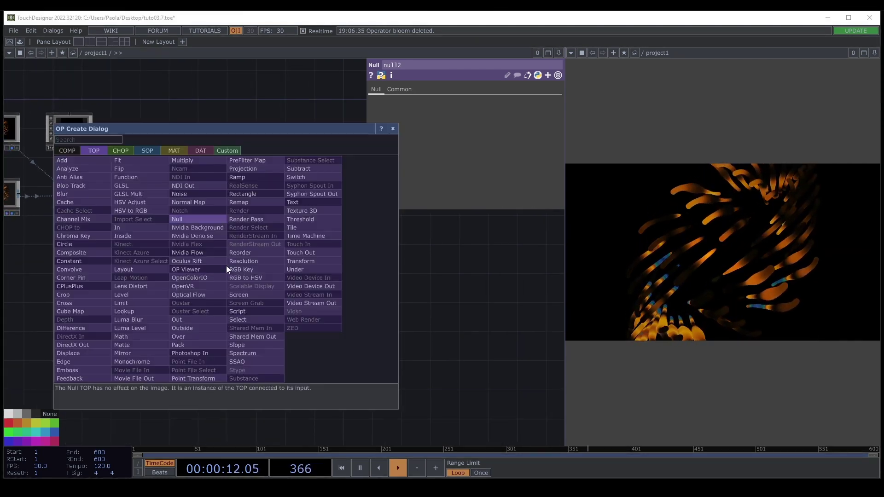
type("c")
left_click(69, 219)
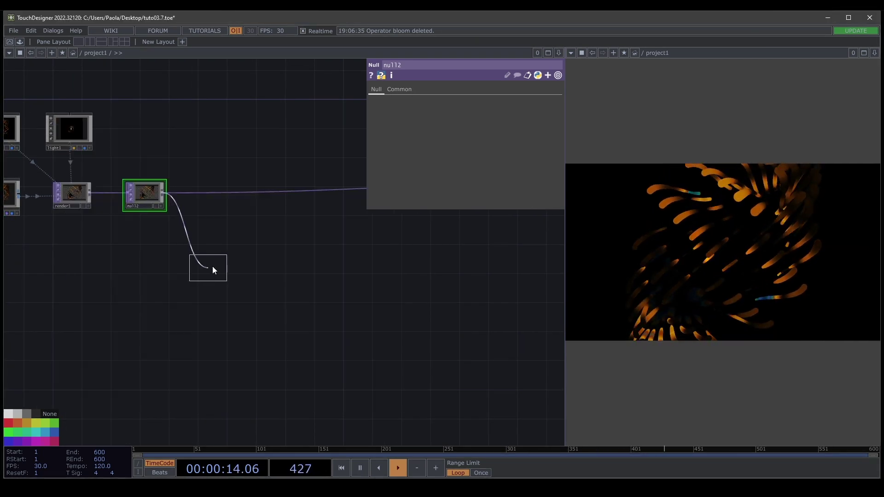
left_click(222, 265)
Set the fourth value in chanmix1's Alpha row to 0 and move the node lower
scroll(223, 264, "up", 3)
scroll(225, 255, "up", 6)
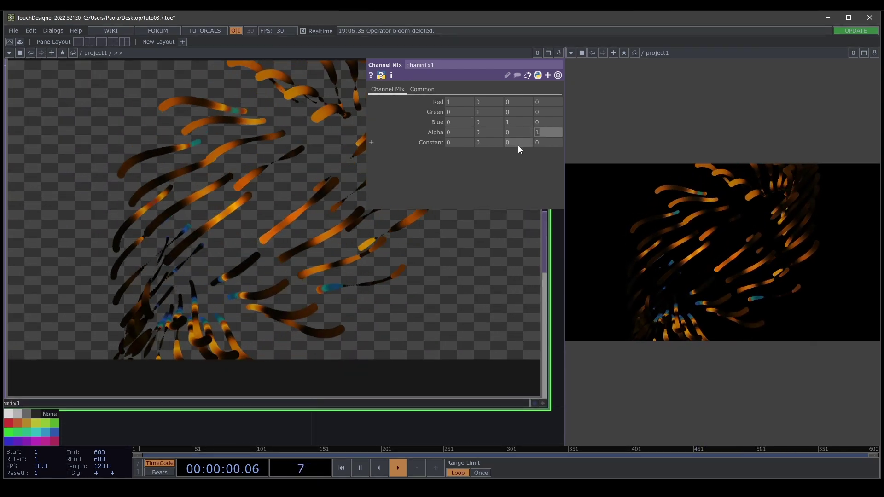
type("0")
key("Return")
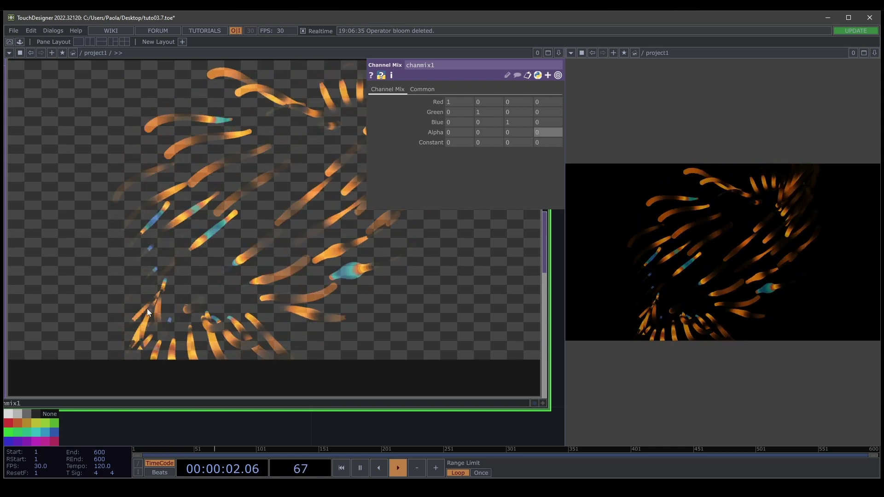
scroll(190, 275, "down", 10)
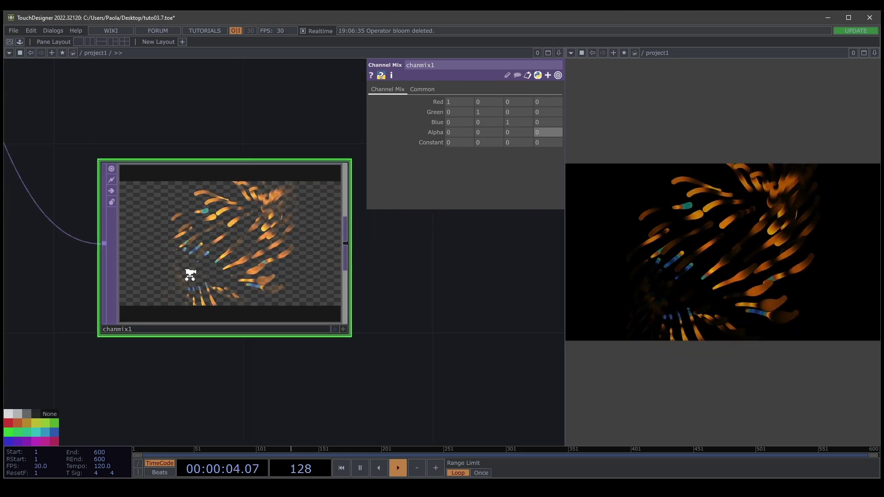
left_click_drag(250, 318, 226, 313)
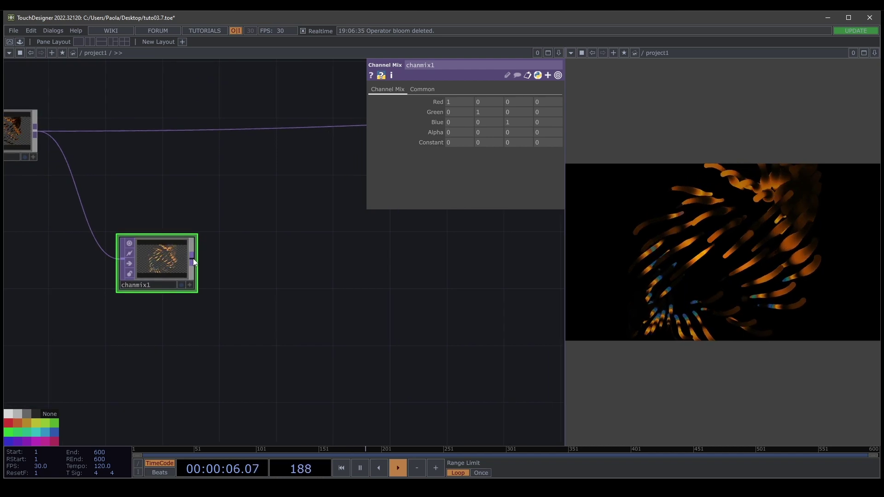
left_click_drag(277, 266, 262, 270)
left_click_drag(138, 263, 141, 288)
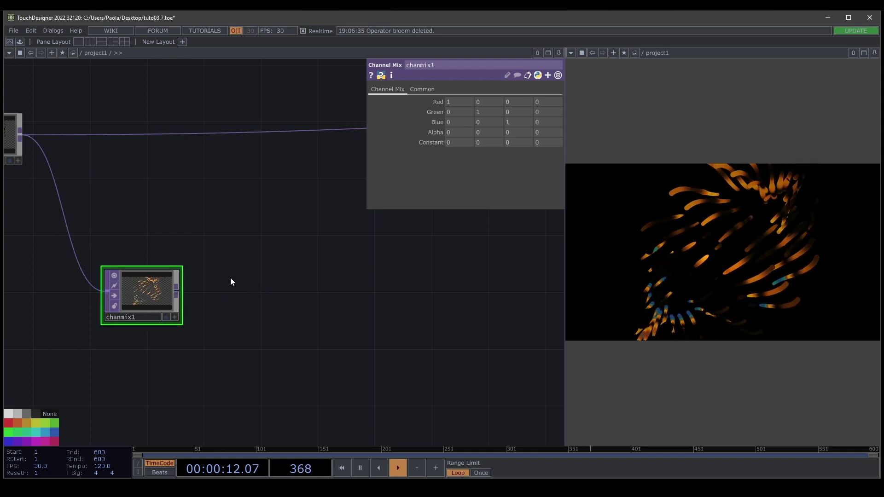
left_click_drag(190, 293, 187, 290)
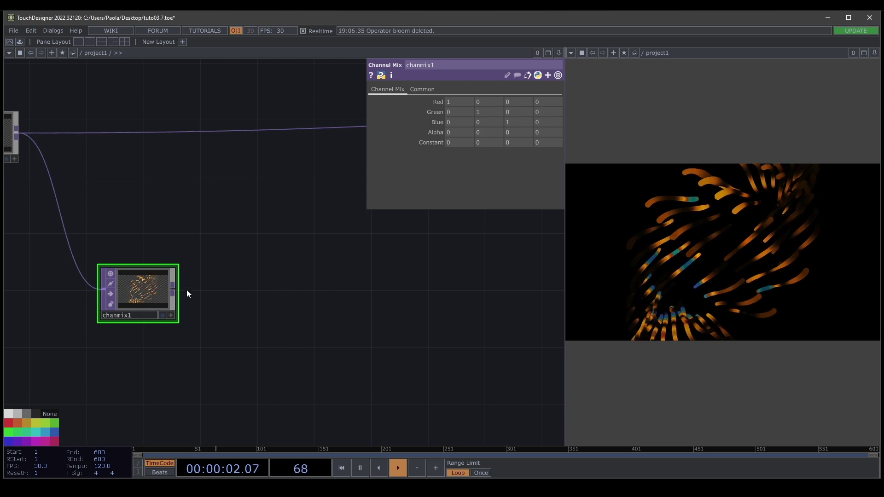
Add a Blur TOP after chanmix1, placing it above and to the right of that node
left_click(173, 289)
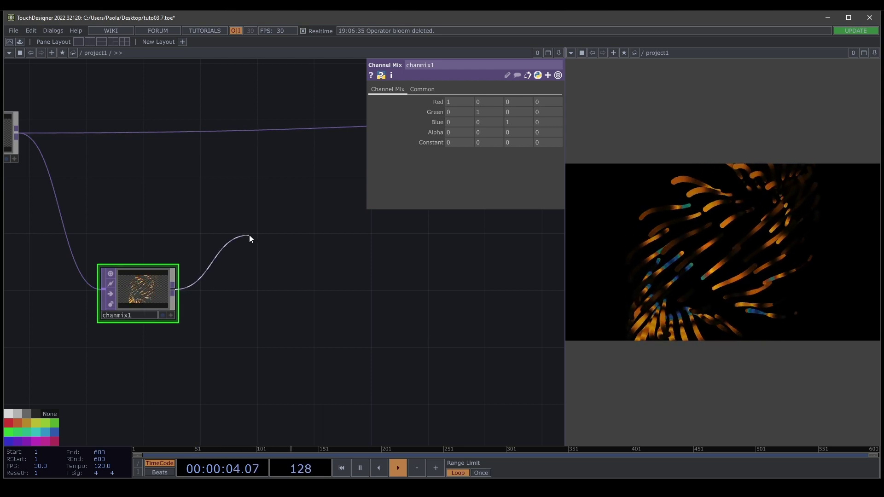
left_click(249, 235)
type("blu")
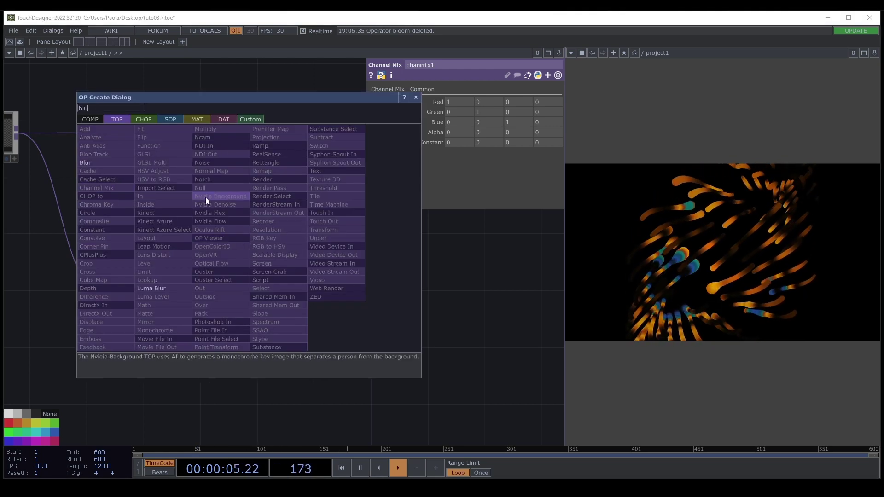
left_click(87, 162)
left_click(252, 232)
Duplicate blur1 three times with each copy fed by chanmix1, and stack the copies in an even column below blur1
key("ctrl+c")
key("ctrl+v")
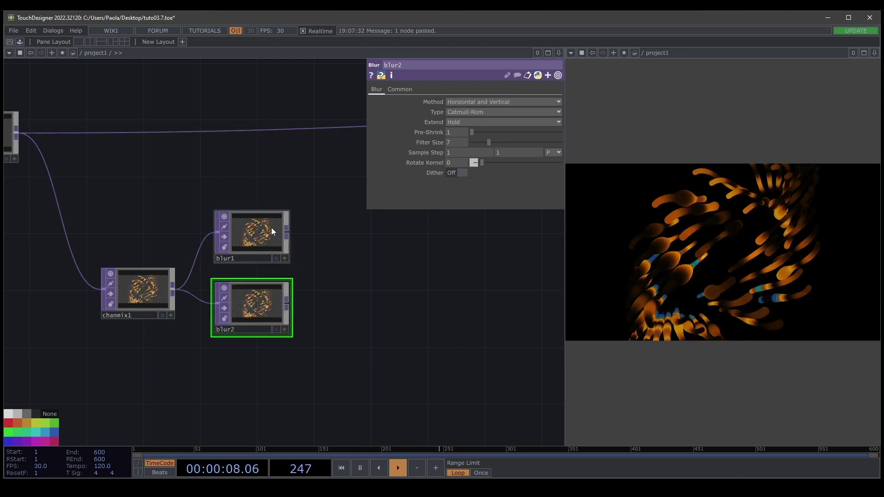
key("ctrl+v")
key("ctrl+v")
left_click_drag(325, 323, 324, 295)
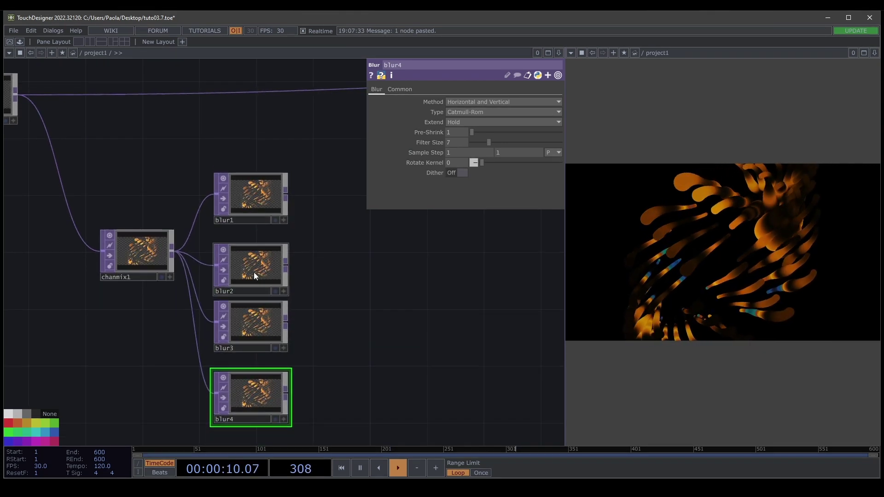
left_click_drag(252, 275, 253, 262)
left_click_drag(242, 322, 241, 308)
left_click_drag(253, 416, 253, 389)
left_click(253, 197)
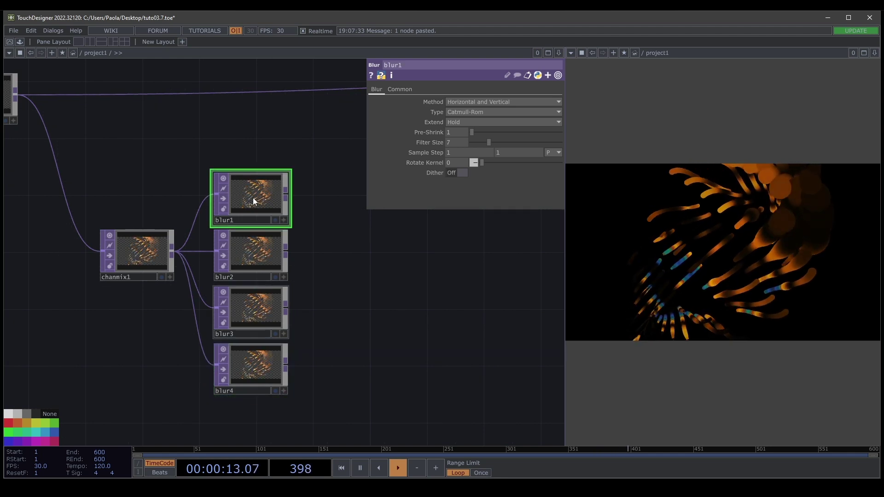
Set blur1's filter size to 10, and blur2's pre-shrink to 2 and filter size to 20
left_click(461, 143)
type("10")
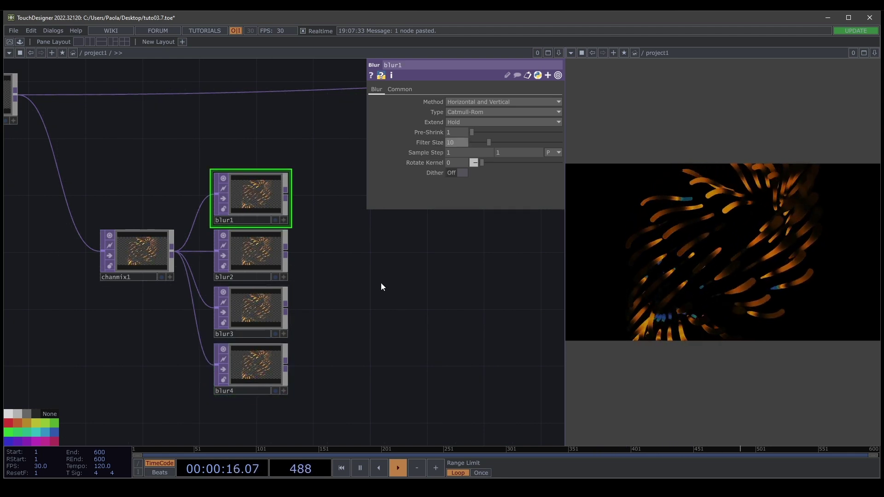
left_click_drag(381, 286, 377, 282)
left_click(249, 245)
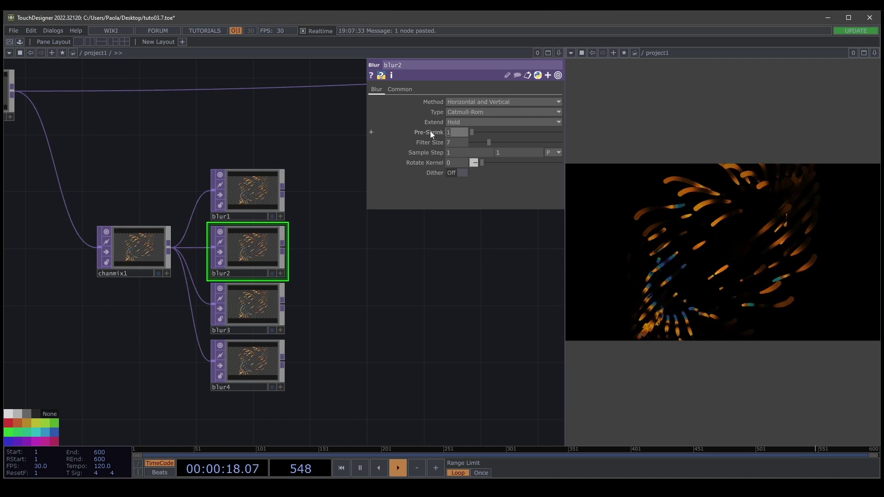
type("10")
left_click_drag(305, 310, 302, 306)
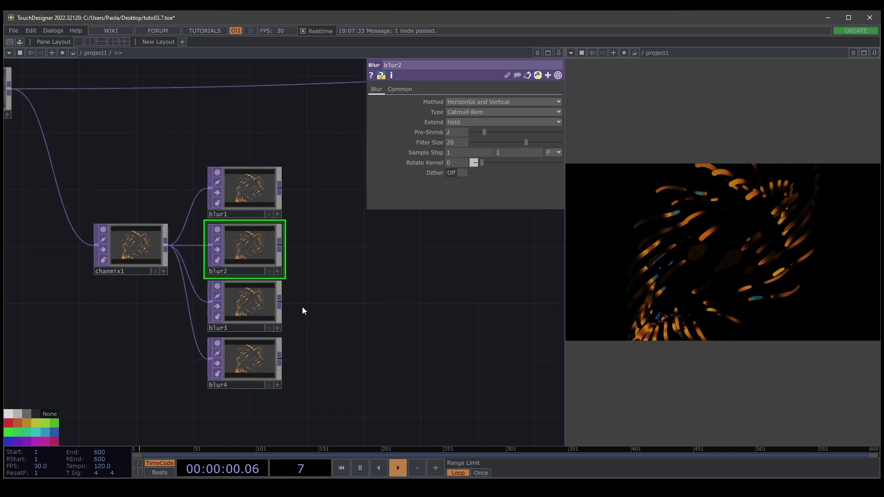
Raise blur3's blur amount, and set blur4's pre-shrink to 8 and filter size to 80
left_click(280, 289)
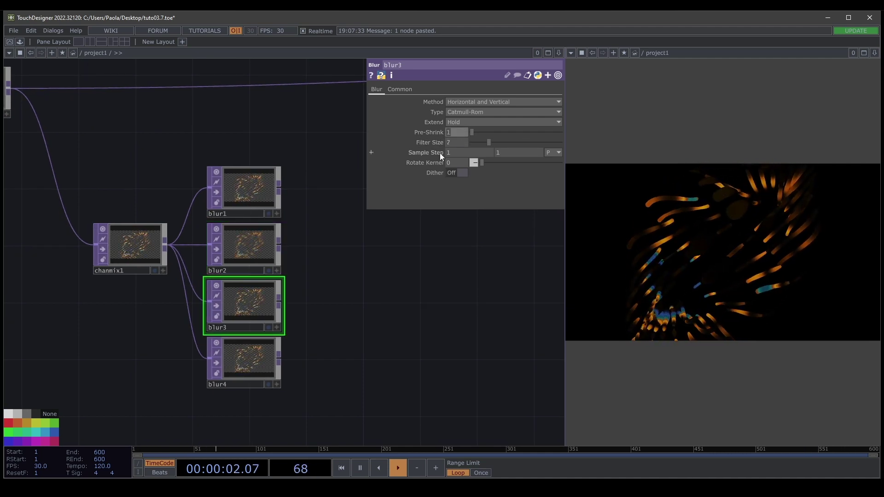
left_click_drag(455, 143, 424, 146)
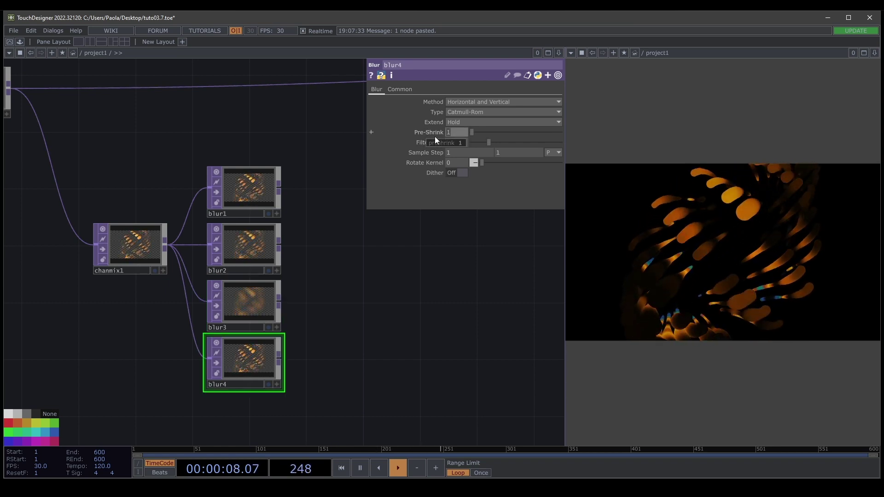
type("80")
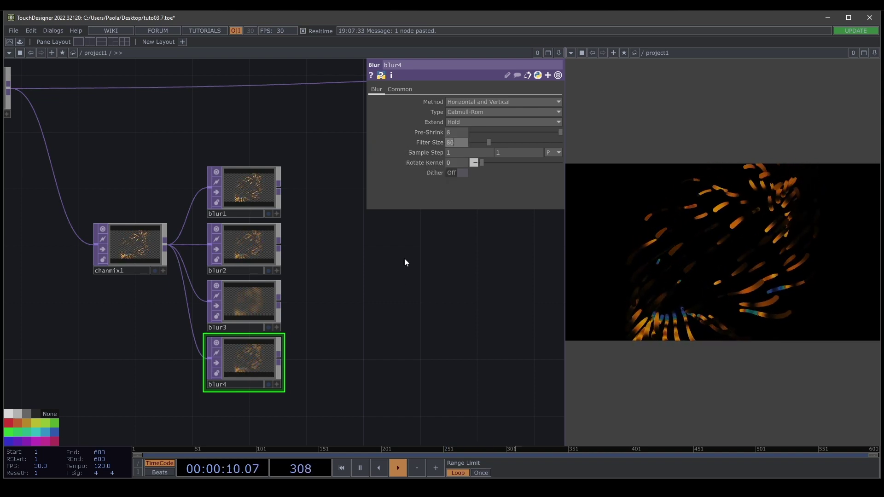
Combine all four blurs in a new Composite TOP to their right, using the Screen operation
left_click_drag(317, 308, 286, 304)
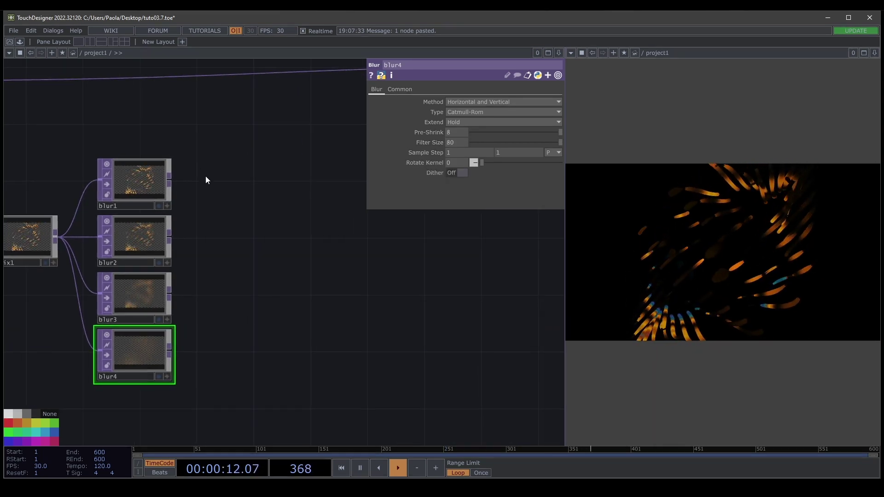
left_click(254, 263)
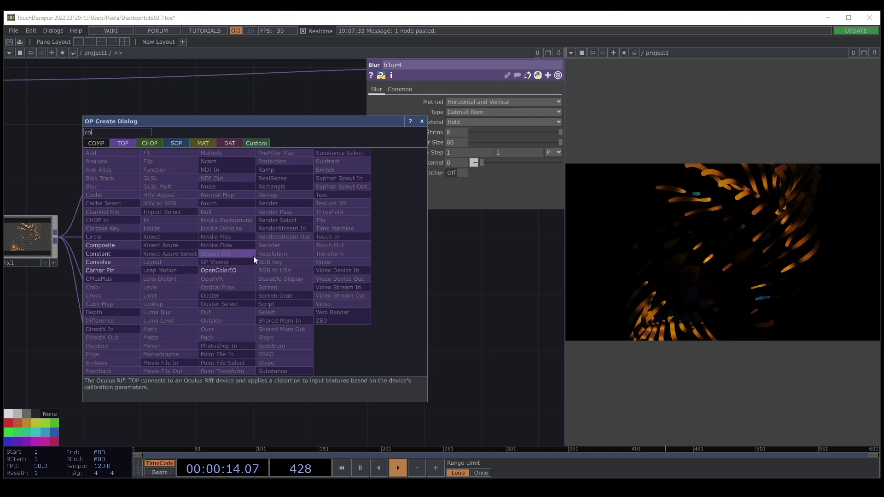
left_click(108, 245)
left_click(276, 256)
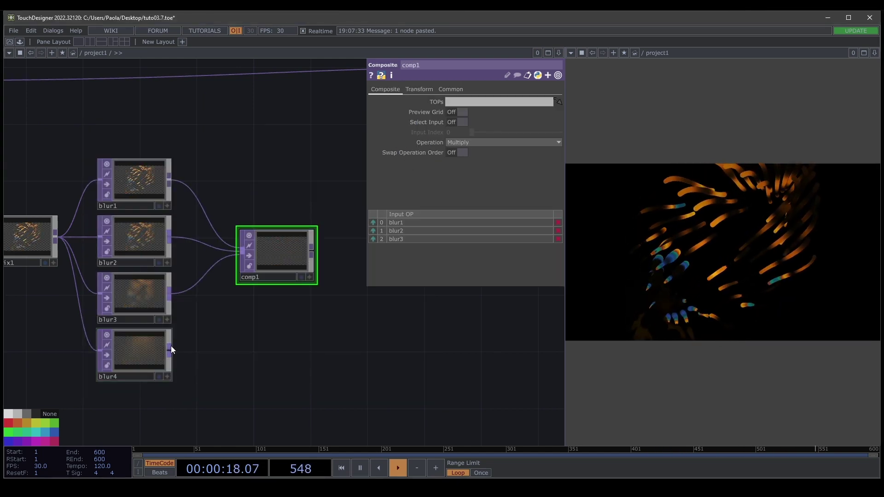
left_click(500, 141)
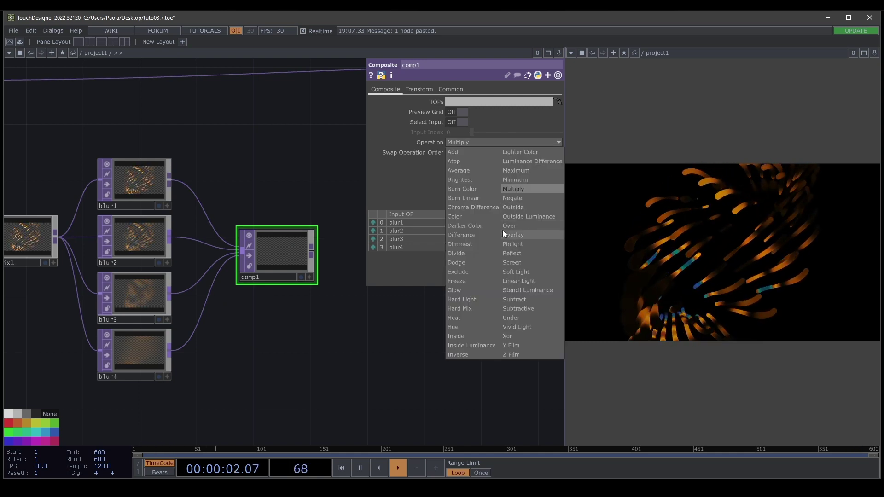
left_click(510, 263)
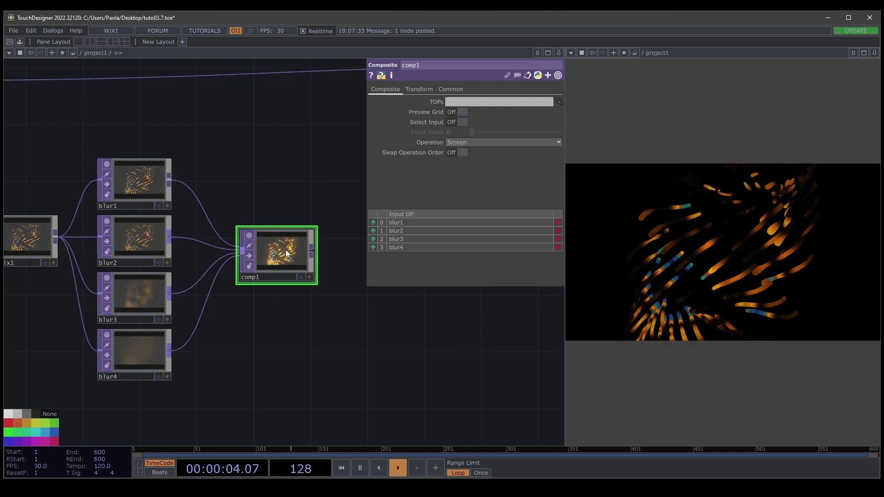
Move chanmix1 and comp1 lower and space them evenly on either side of the blur column
scroll(286, 250, "up", 10)
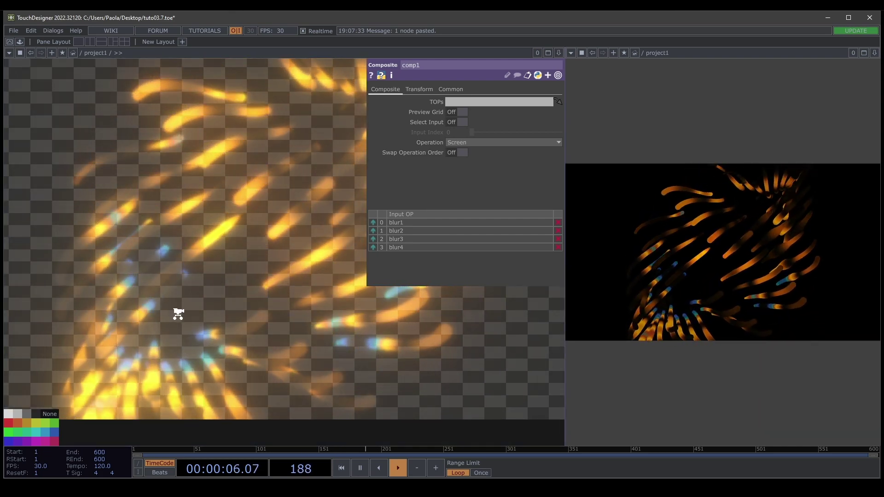
scroll(178, 314, "down", 8)
left_click_drag(201, 217, 350, 165)
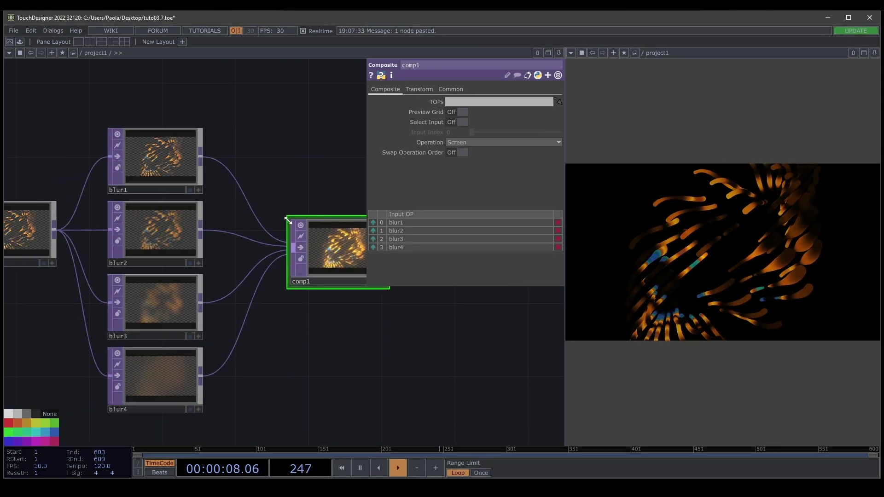
scroll(287, 218, "down", 3)
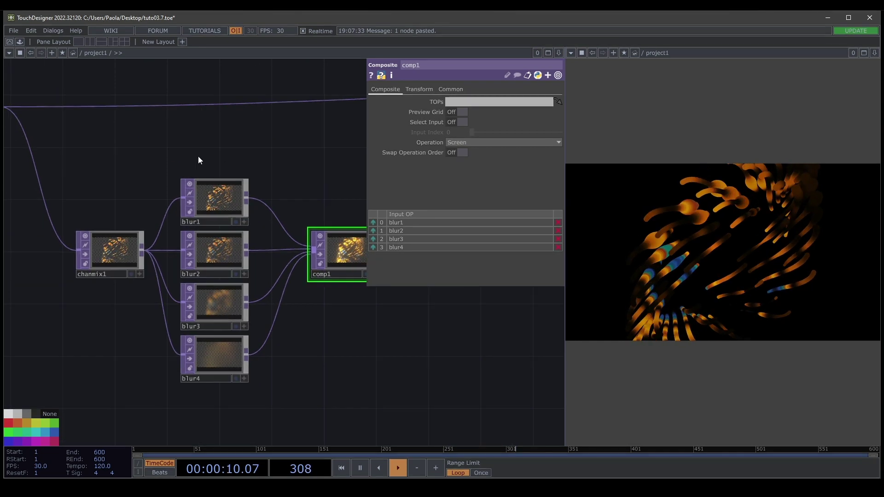
right_click(193, 152)
left_click(88, 186)
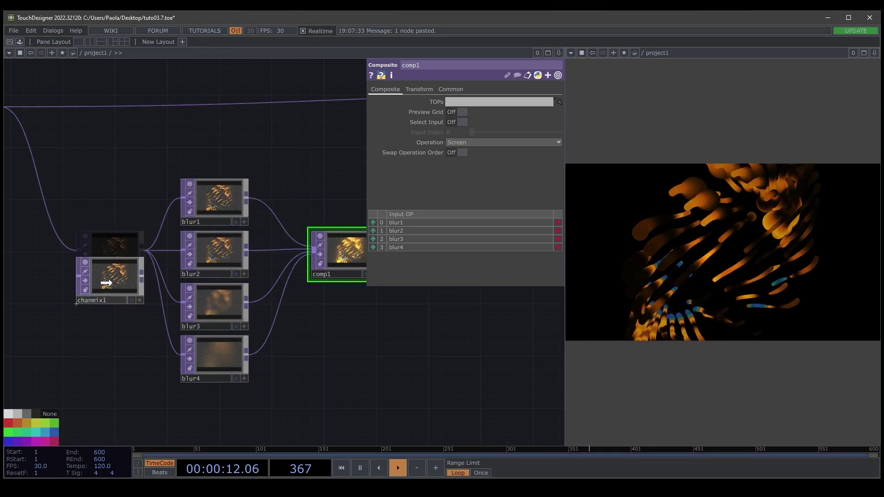
left_click_drag(349, 250, 350, 278)
left_click_drag(289, 219, 255, 220)
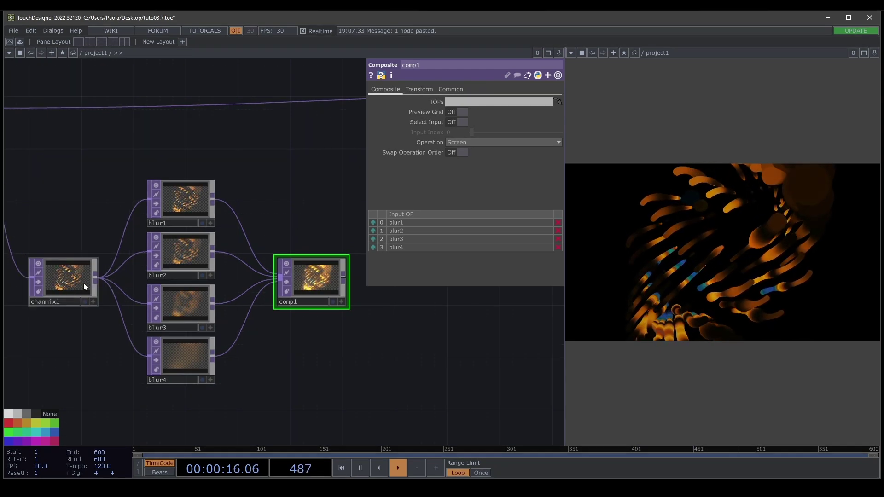
left_click_drag(323, 284, 311, 285)
Add a Level TOP after comp1, placing it just to the right of that node
scroll(308, 295, "down", 3)
scroll(306, 304, "down", 3)
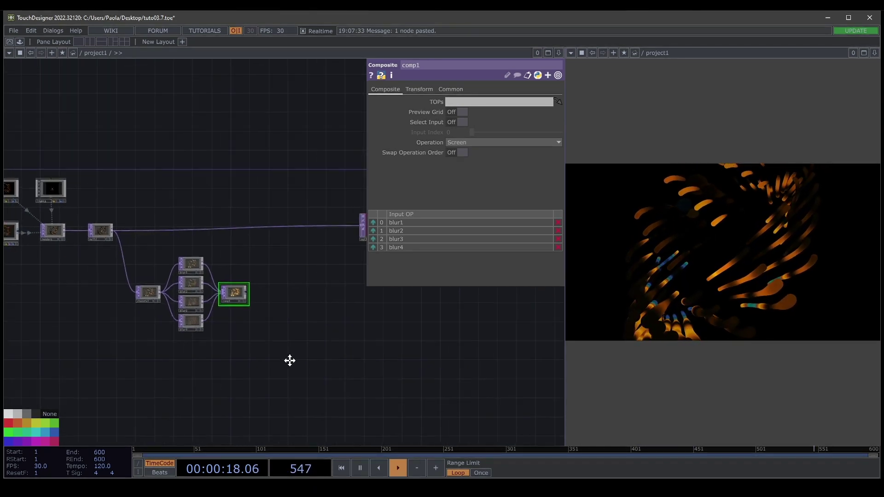
key("Tab")
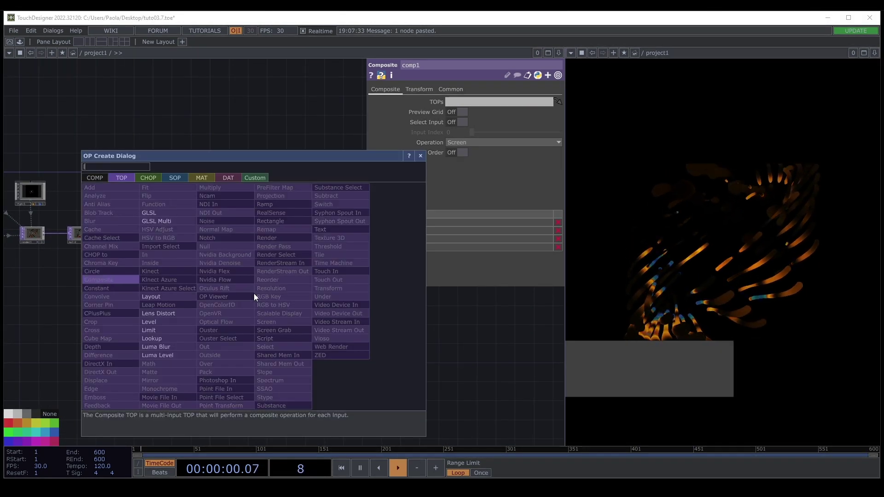
type("le")
left_click(169, 321)
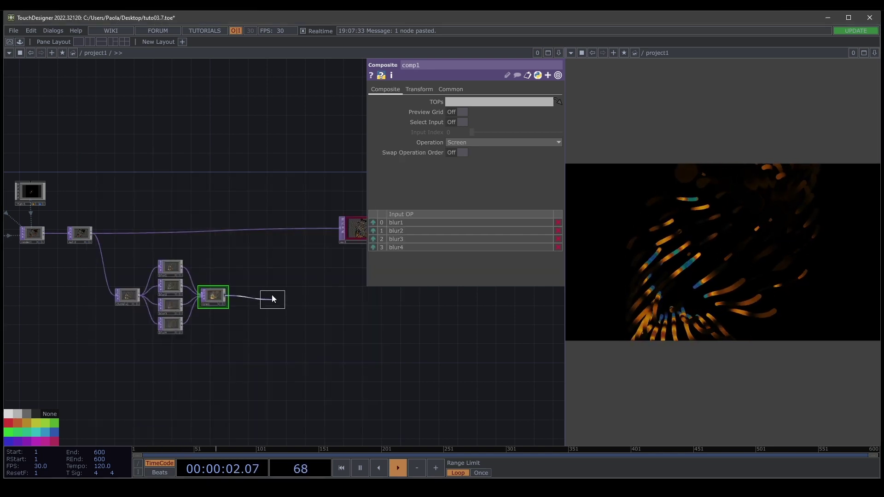
left_click(250, 297)
Insert a Composite TOP on the main wire between null2 and out1
scroll(251, 296, "up", 3)
left_click_drag(394, 267, 339, 297)
left_click(453, 244)
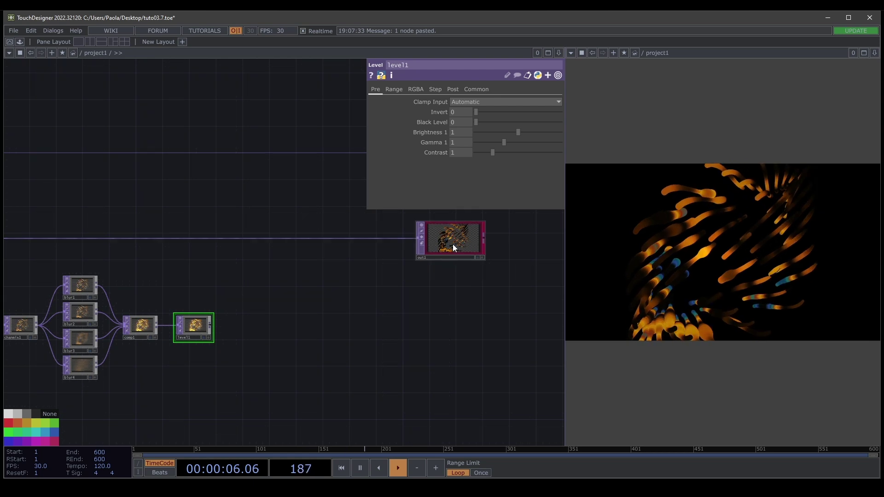
right_click(294, 239)
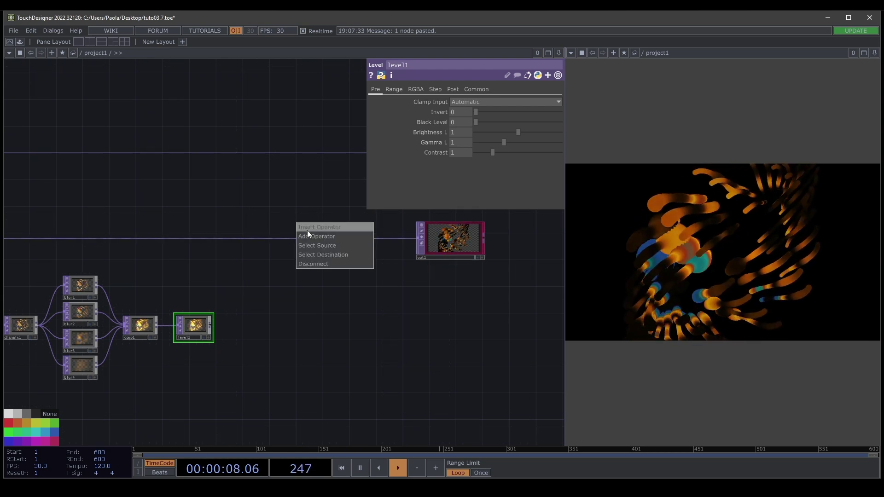
left_click(307, 229)
type("com")
left_click(173, 217)
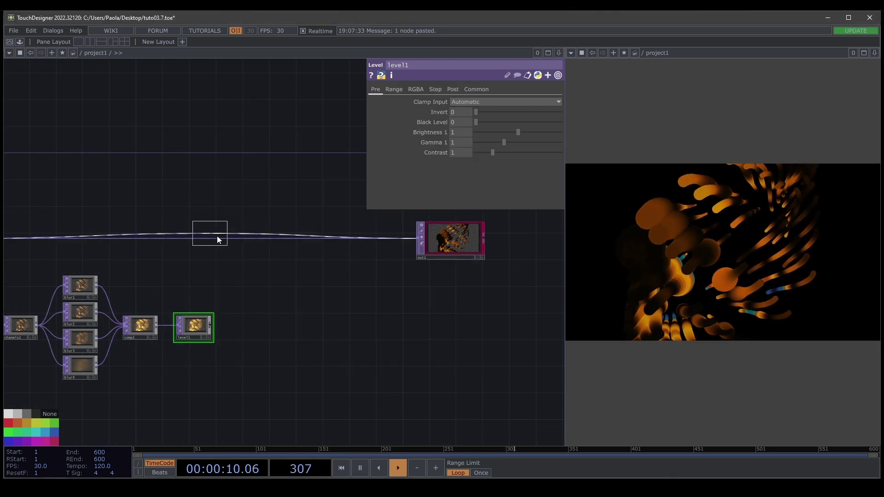
left_click(307, 240)
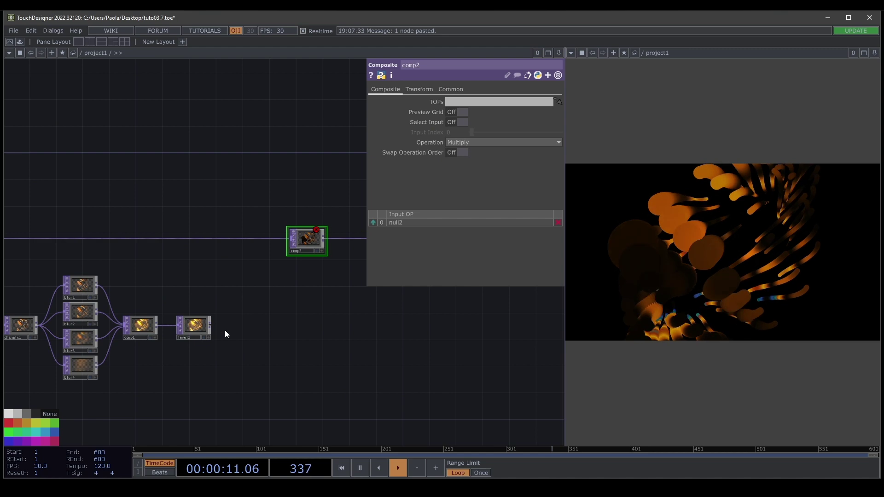
Connect level1 as the second input of comp2 and set comp2's operation to Screen
left_click(283, 250)
scroll(299, 244, "up", 5)
left_click(489, 142)
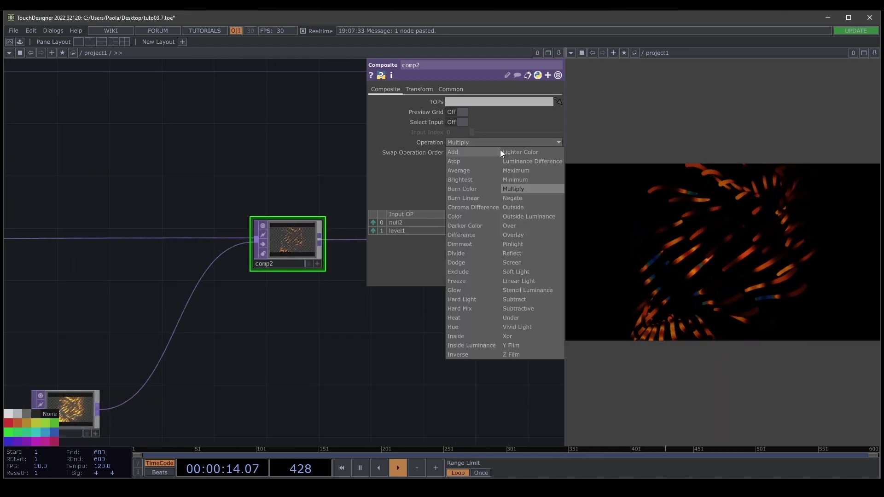
left_click(521, 260)
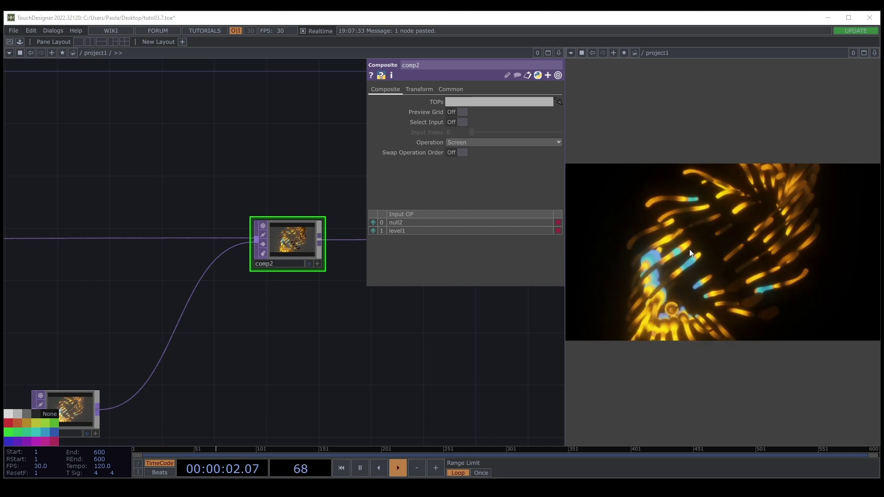
Hide the node parameters and branch an Edge TOP off null2, placing it above the main wire
key("p")
scroll(364, 355, "down", 6)
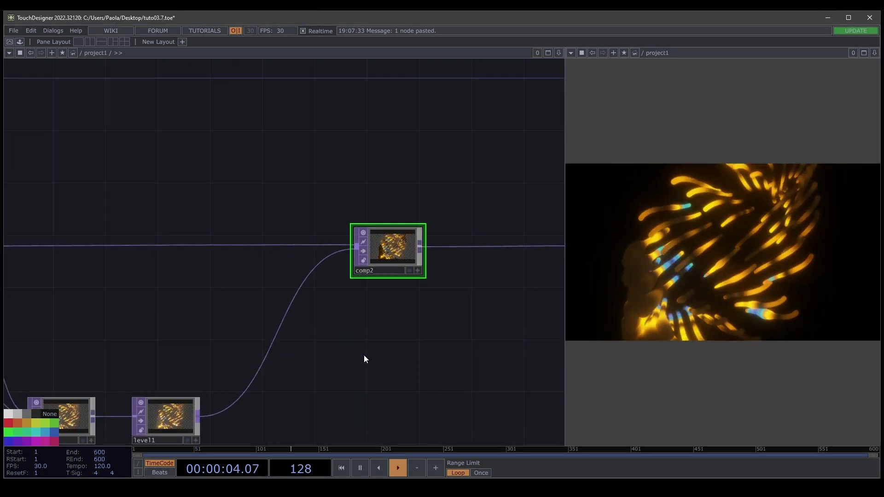
left_click_drag(410, 341, 422, 336)
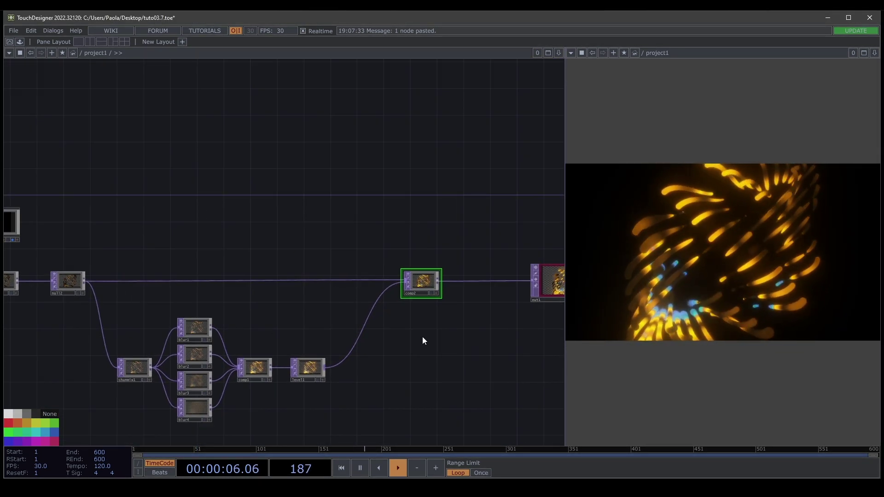
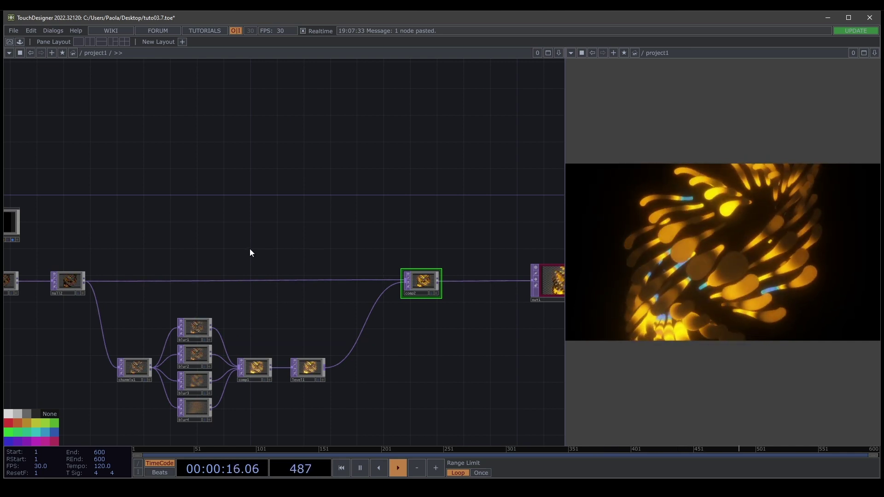
left_click_drag(233, 255, 294, 252)
scroll(168, 264, "up", 3)
left_click_drag(181, 241, 185, 269)
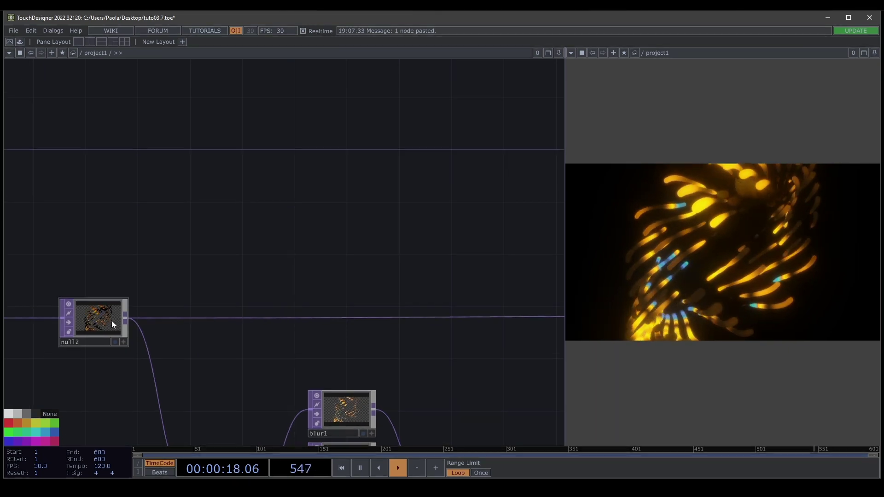
left_click(123, 322)
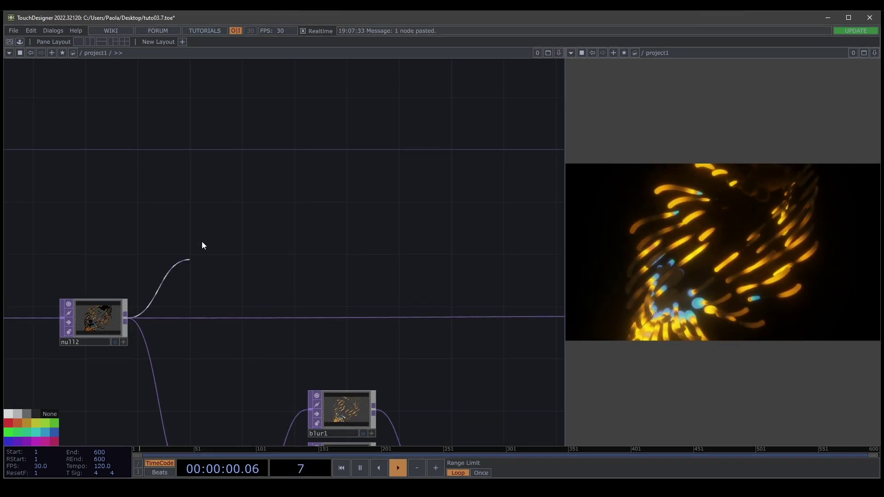
left_click(219, 200)
type("ed")
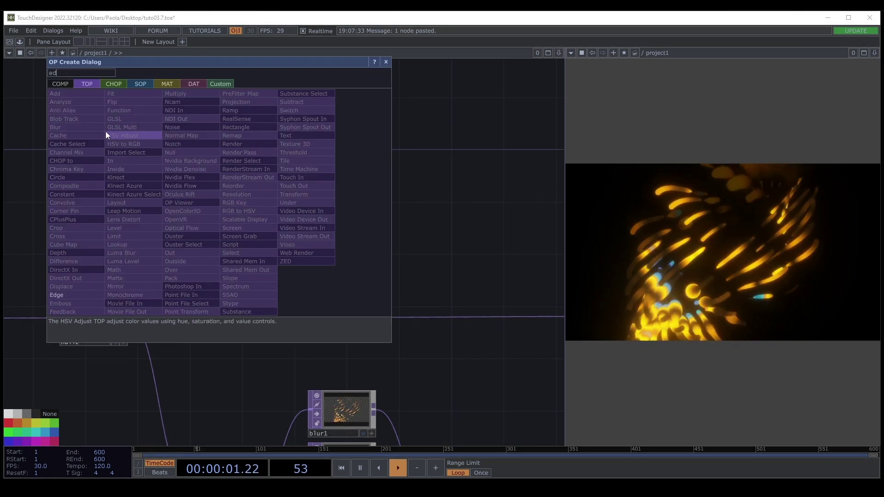
left_click(73, 293)
left_click(232, 188)
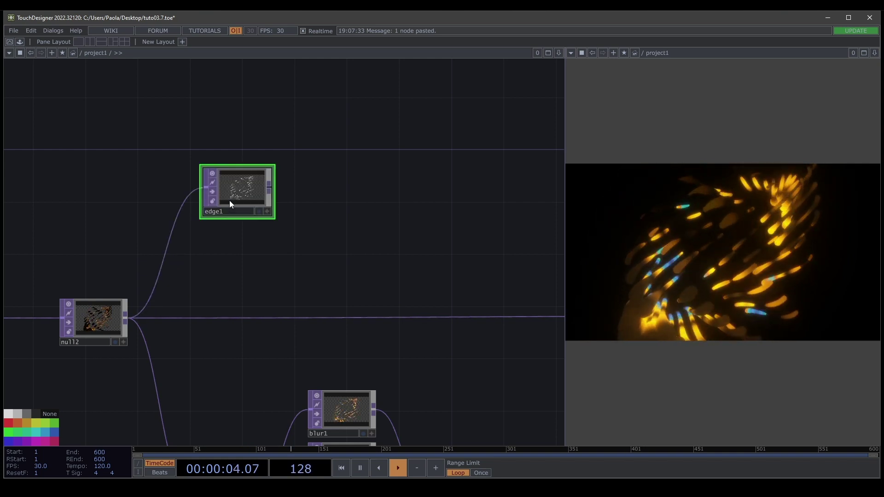
Examine the trail outlines in edge1's node viewer at close range
scroll(237, 252, "down", 5)
scroll(253, 251, "up", 3)
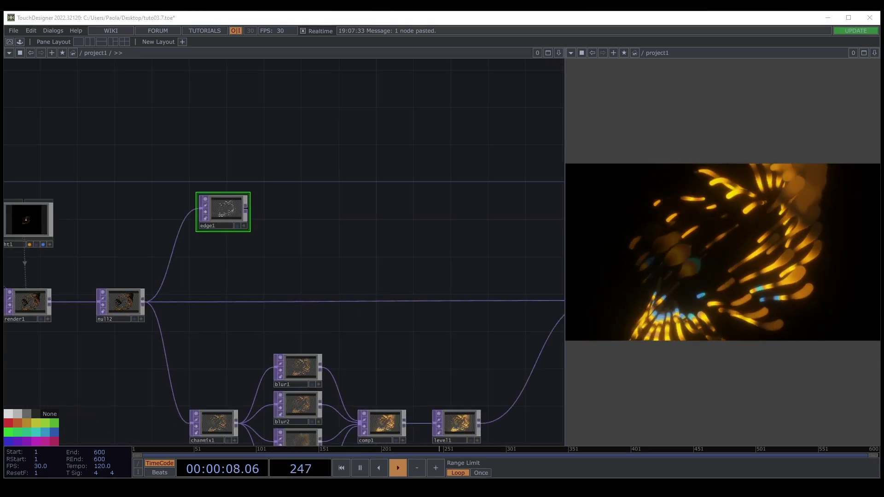
scroll(254, 220, "up", 8)
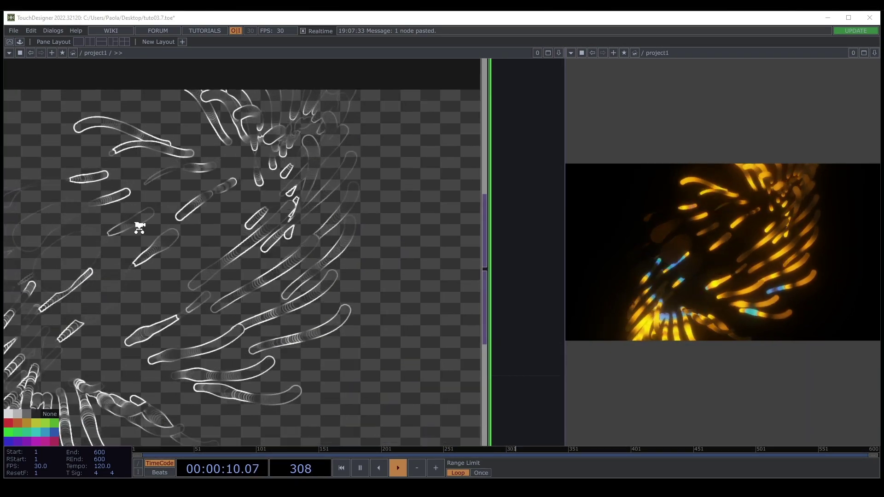
scroll(139, 228, "down", 5)
left_click_drag(489, 156, 543, 161)
scroll(203, 202, "up", 7)
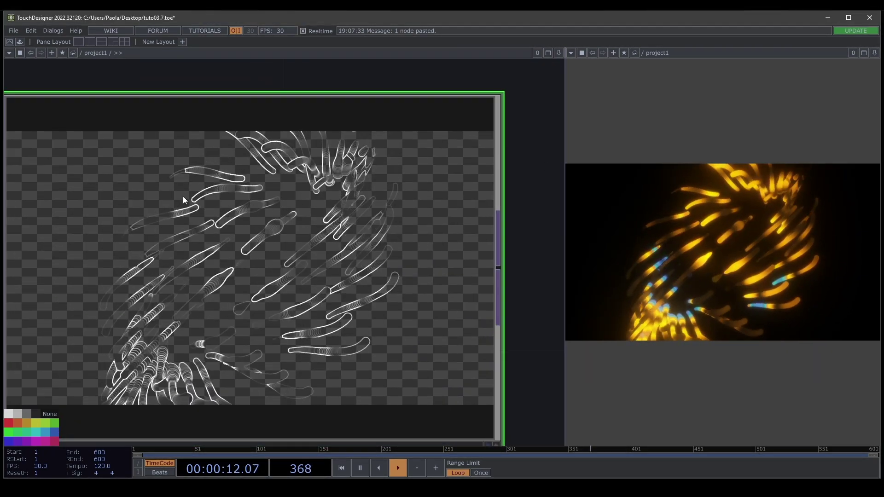
Show the node parameters and set edge1's Black Level to 0.5 and Strength to 5
scroll(204, 213, "down", 6)
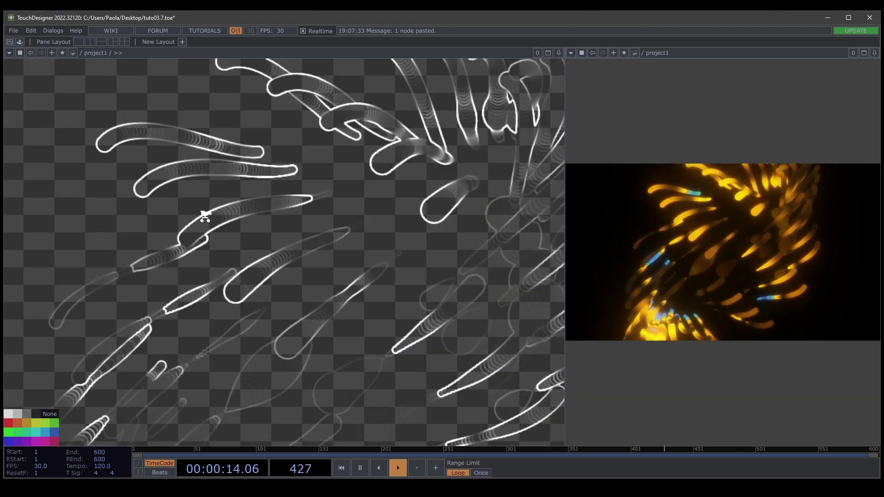
key("p")
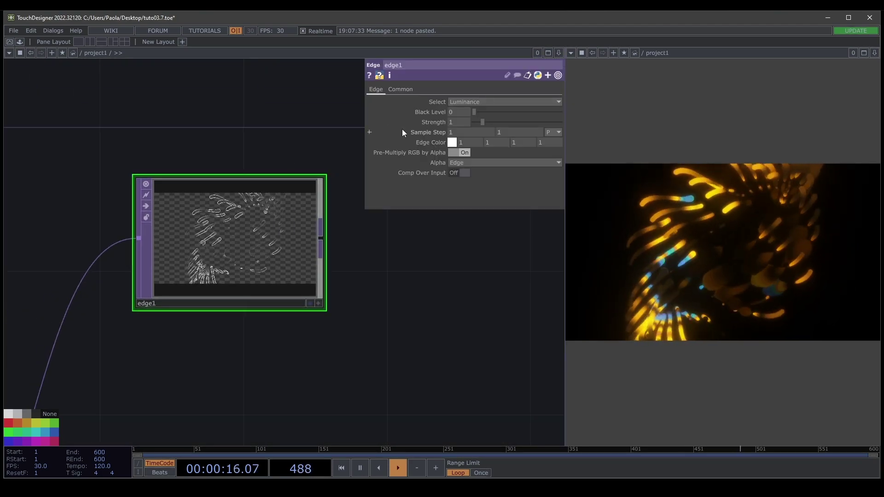
scroll(304, 158, "up", 5)
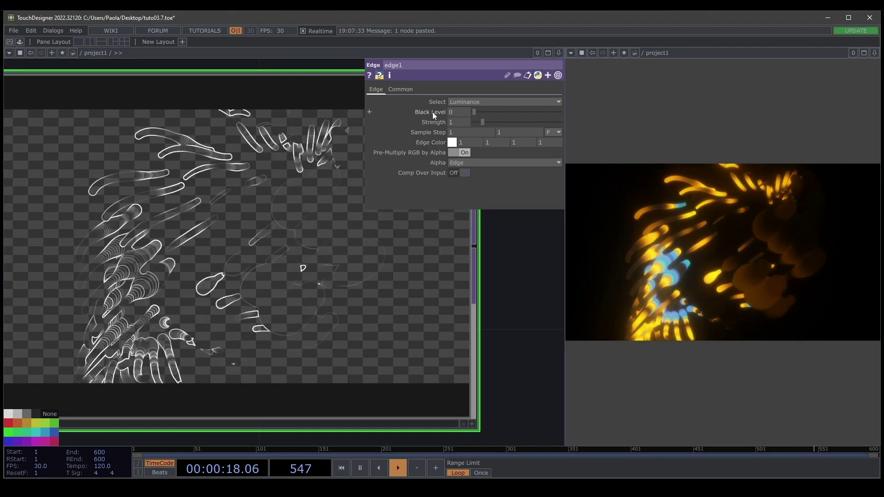
mouse_move(475, 113)
left_mouse_down()
mouse_move(491, 111)
mouse_move(482, 111)
left_mouse_up()
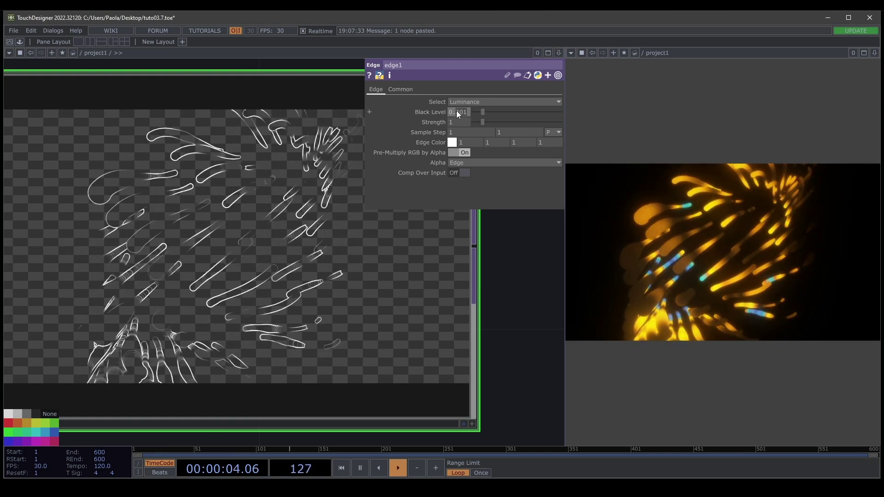
type("0.5")
left_click(530, 333)
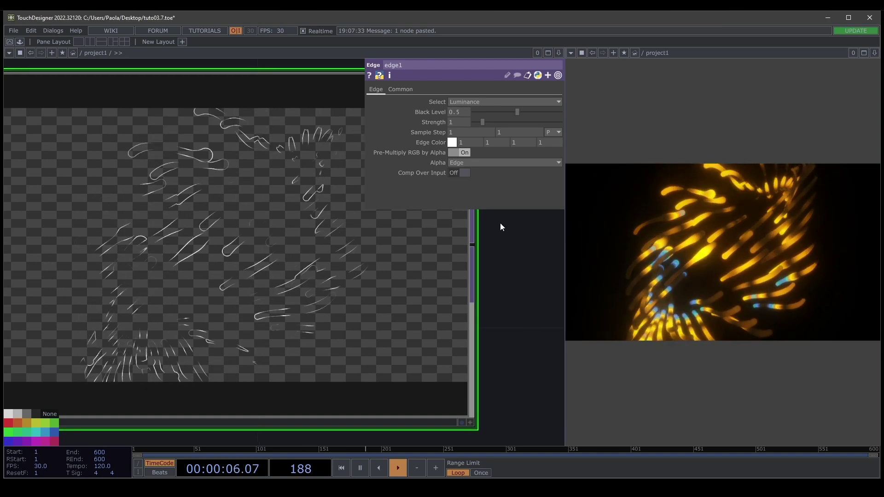
left_click_drag(483, 122, 509, 123)
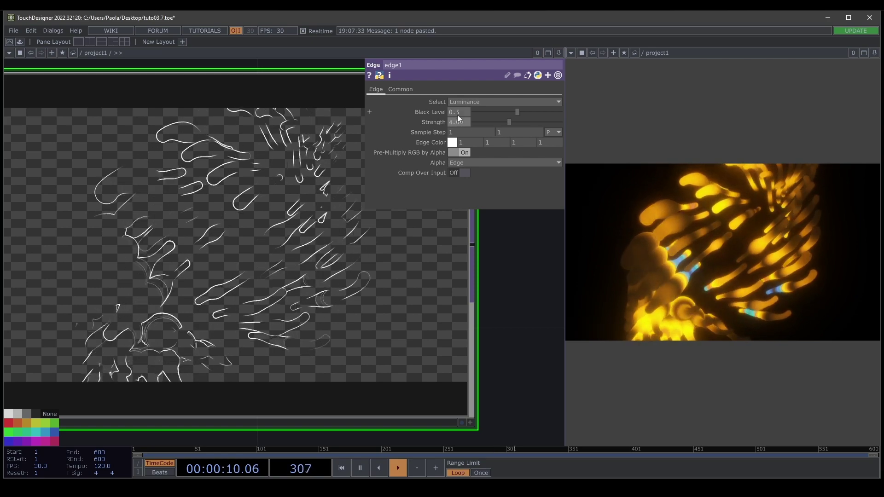
type("5")
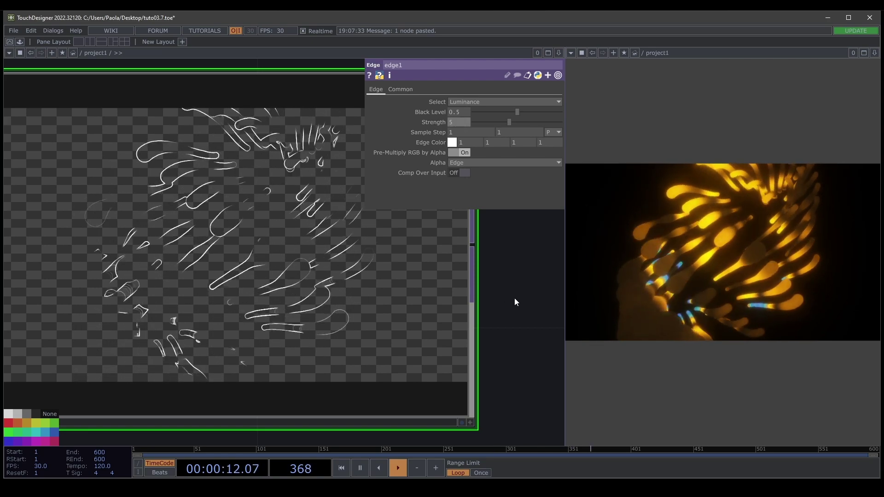
key("Return")
Inspect edge1's outlines in the node viewer with the new black level and strength
scroll(323, 300, "down", 12)
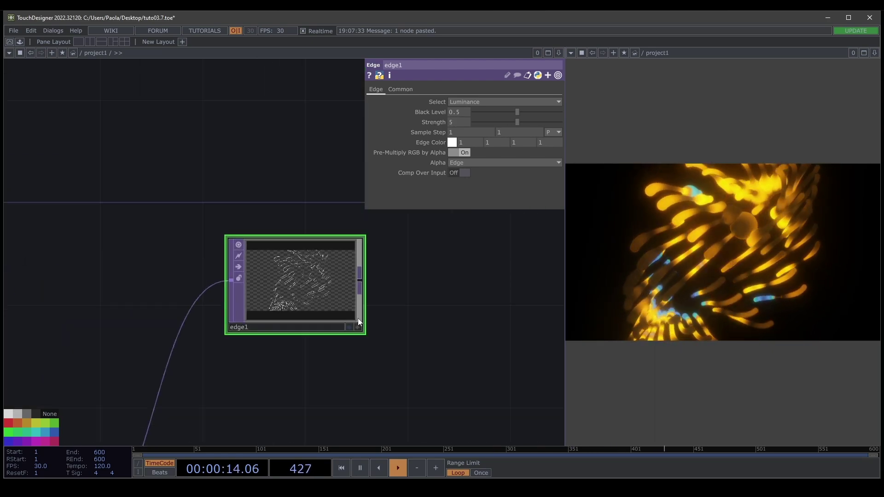
left_click_drag(387, 317, 253, 267)
scroll(285, 277, "down", 3)
left_click_drag(295, 318, 169, 283)
left_click_drag(158, 191, 264, 211)
scroll(153, 227, "up", 2)
scroll(207, 221, "up", 5)
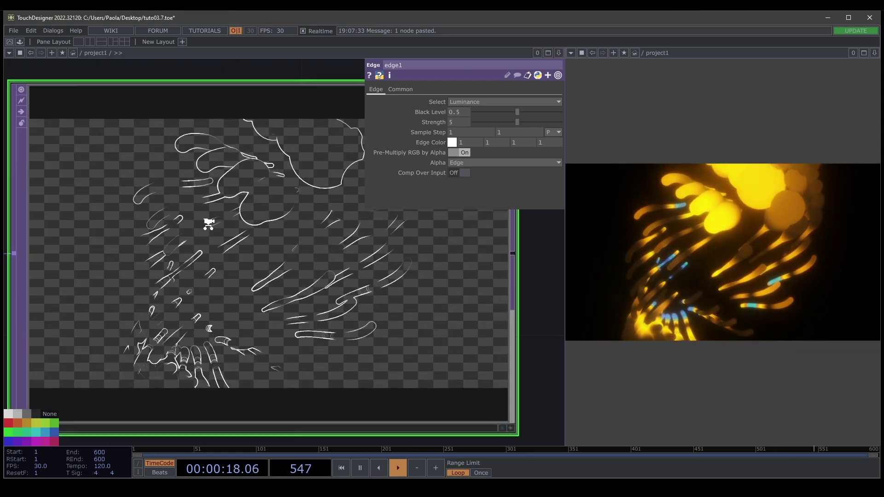
scroll(210, 223, "down", 6)
Append a Level TOP to edge1's output and place it above comp2
left_click_drag(257, 269, 169, 258)
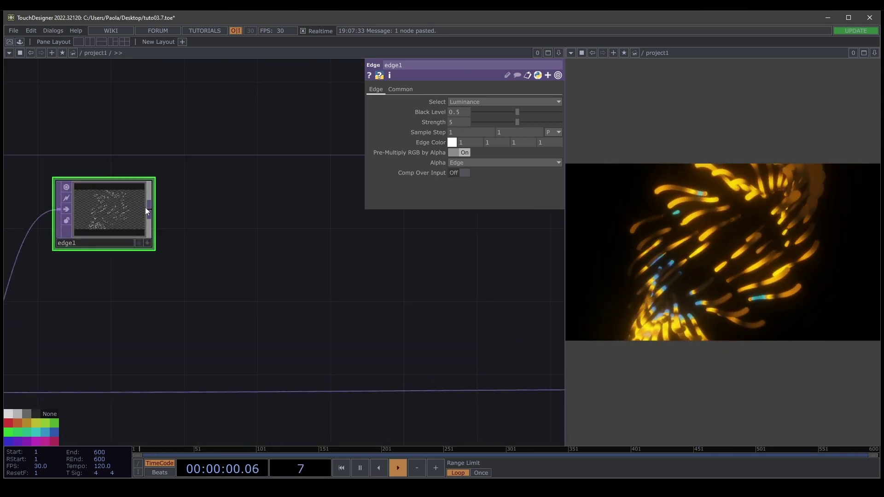
left_click(149, 208)
left_click(404, 220)
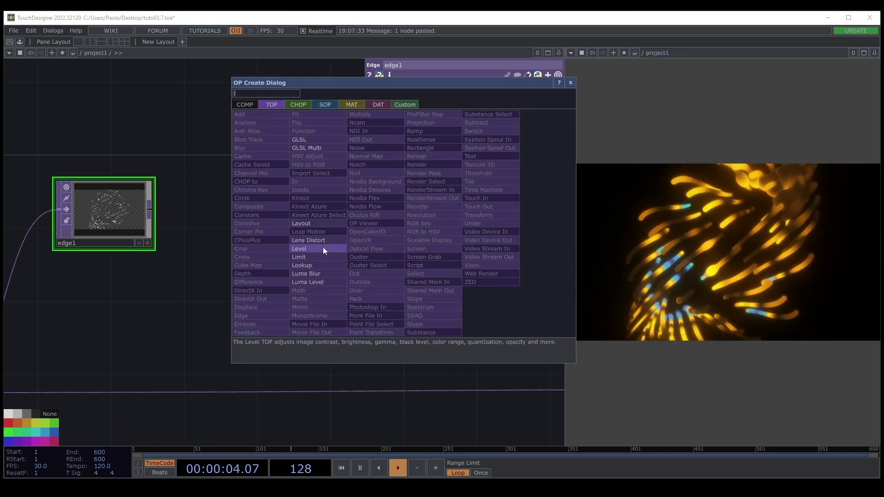
left_click(323, 249)
left_click(410, 212)
left_click_drag(447, 316, 430, 312)
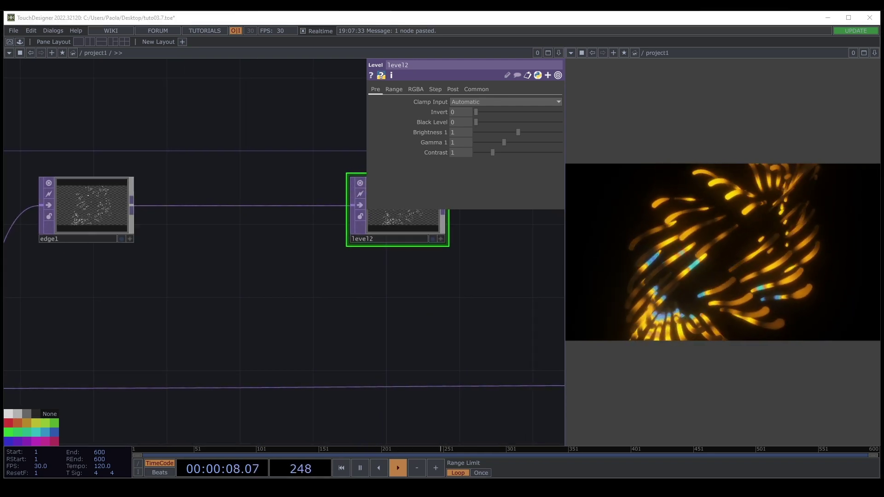
left_click_drag(458, 330, 228, 314)
scroll(287, 322, "down", 5)
left_click_drag(161, 272, 329, 272)
left_click_drag(455, 310, 377, 299)
left_click_drag(414, 322, 507, 321)
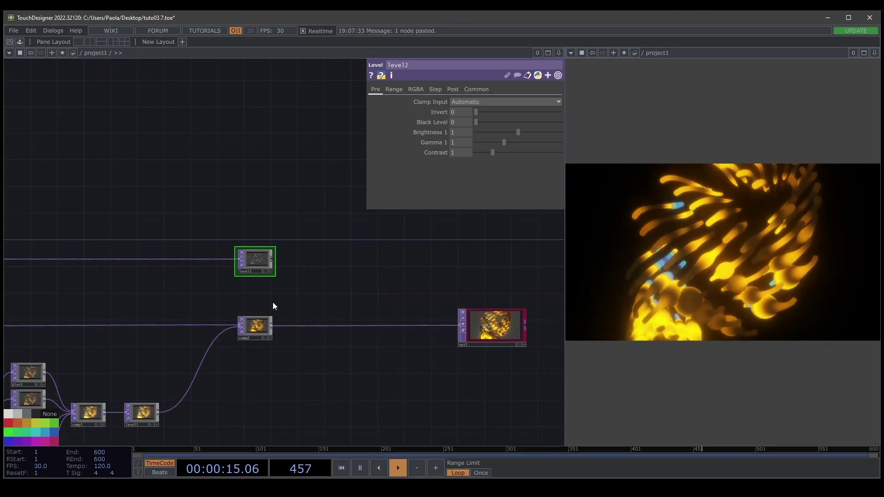
Insert a Composite TOP on the main wire between comp2 and out1
right_click(324, 326)
left_click(339, 315)
type("com")
left_click(184, 301)
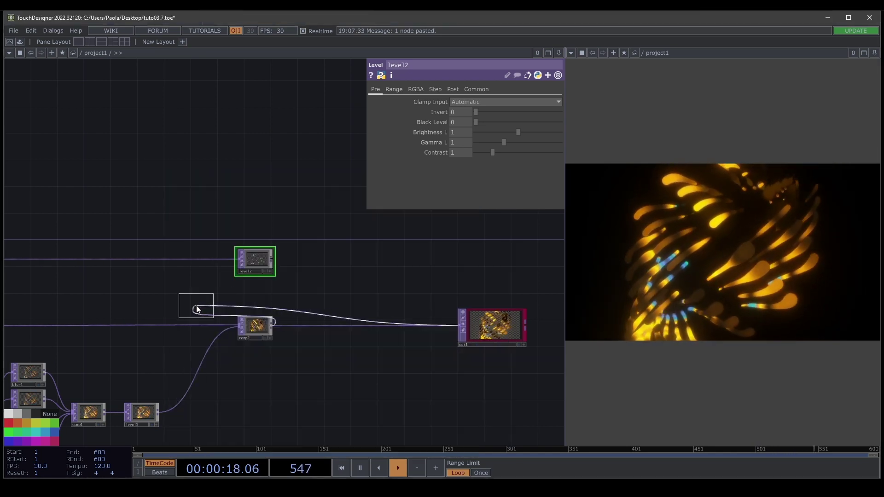
left_click(349, 327)
Connect level2 as the second input of comp3 and set comp3's operation to Screen
left_click_drag(273, 262, 333, 322)
left_click(493, 143)
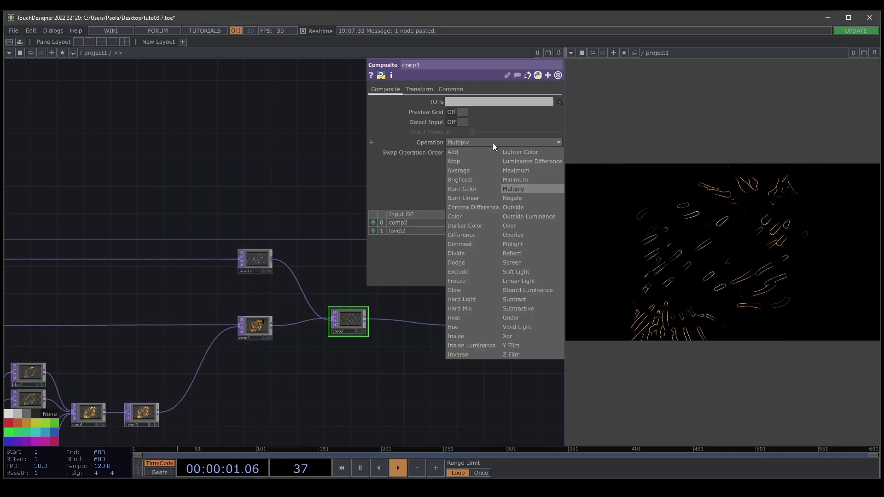
left_click(514, 263)
Insert a Transform TOP on the wire between edge1 and level2
left_click_drag(254, 203, 295, 224)
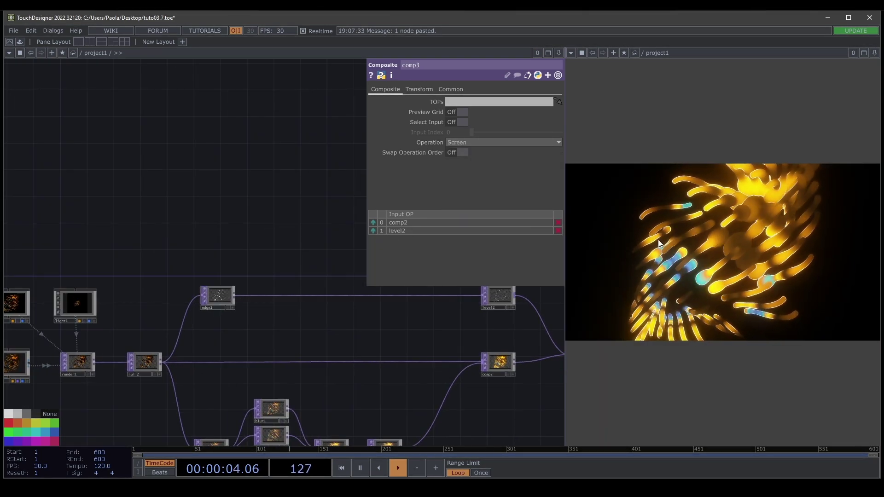
scroll(404, 304, "up", 3)
right_click(405, 301)
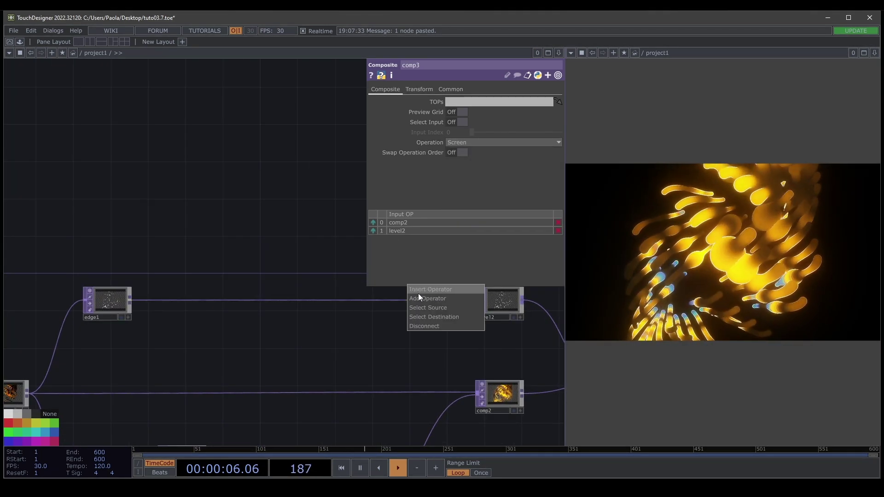
left_click(419, 294)
type("tra")
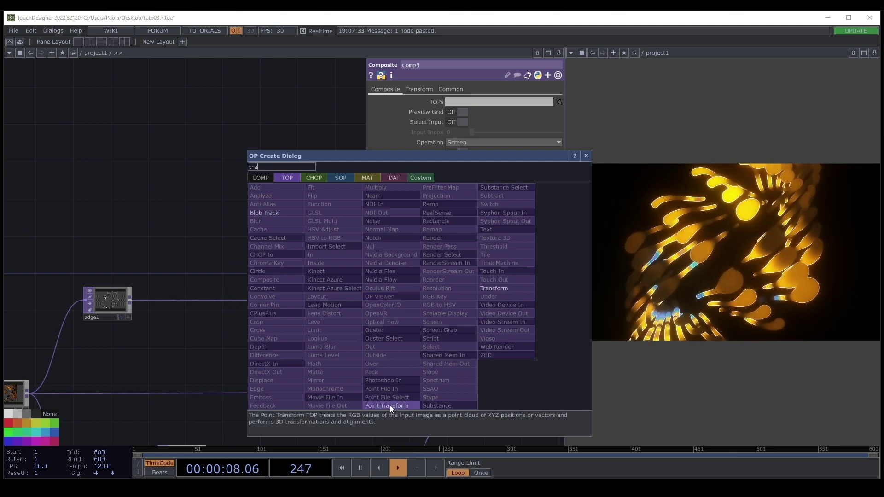
left_click(502, 289)
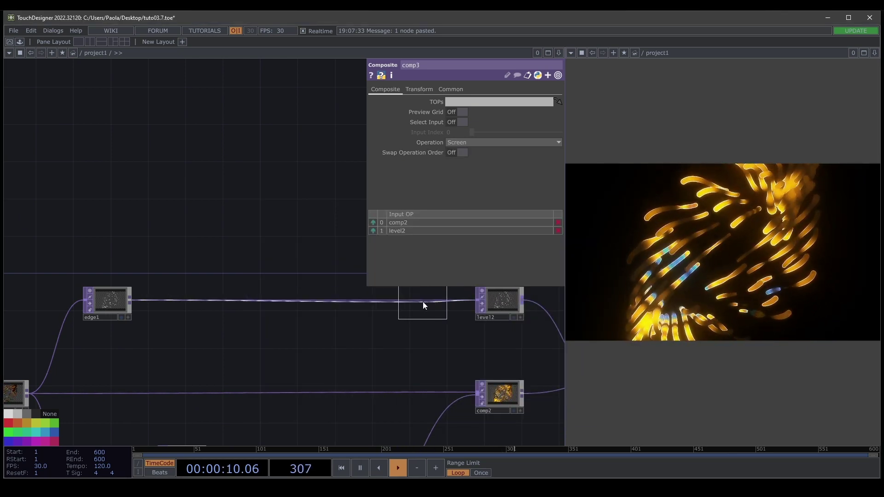
left_click(422, 302)
Set transform1's scale to 1.1 in both directions
type("1.1")
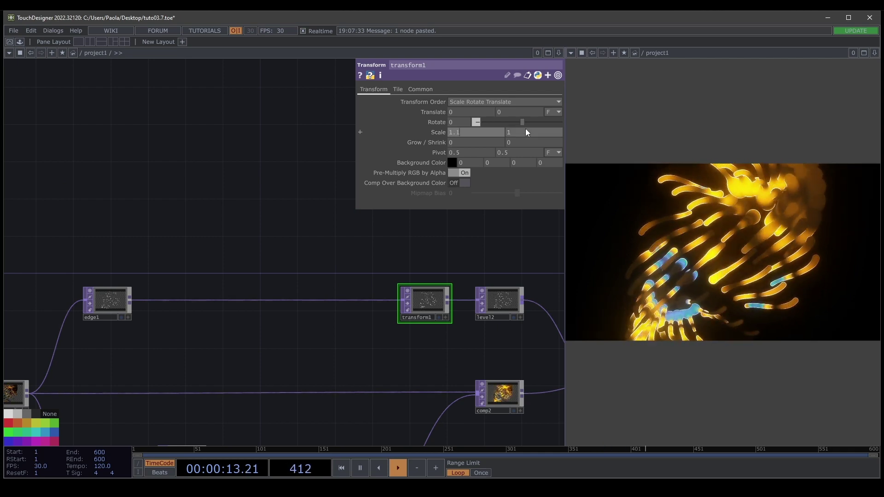
left_click_drag(526, 131, 490, 133)
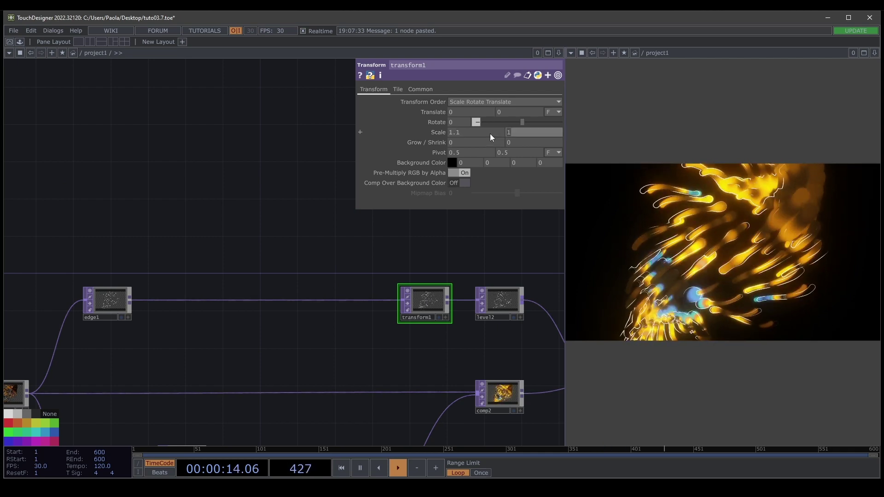
type("1.1")
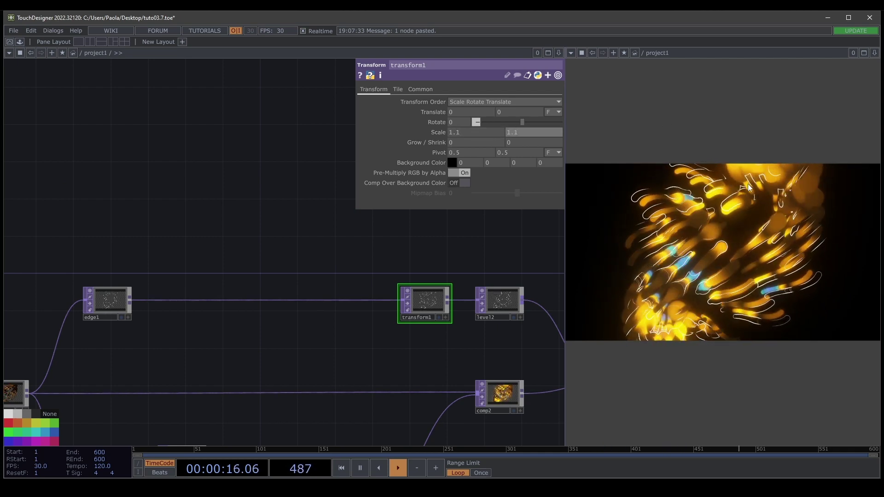
Branch a Noise TOP off edge1, placing it above the edge wire, and inspect its output
left_click_drag(292, 269, 341, 272)
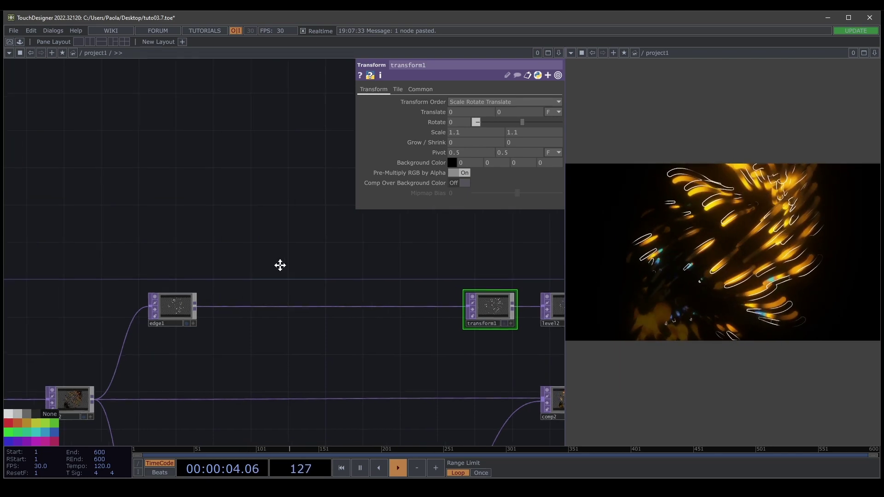
scroll(233, 288, "up", 4)
scroll(200, 289, "down", 1)
scroll(187, 313, "down", 1)
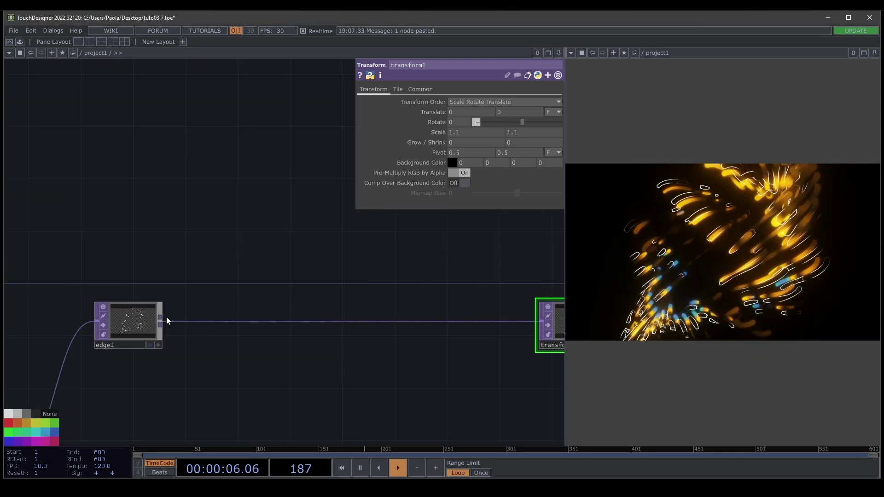
left_click(160, 318)
left_click(231, 253)
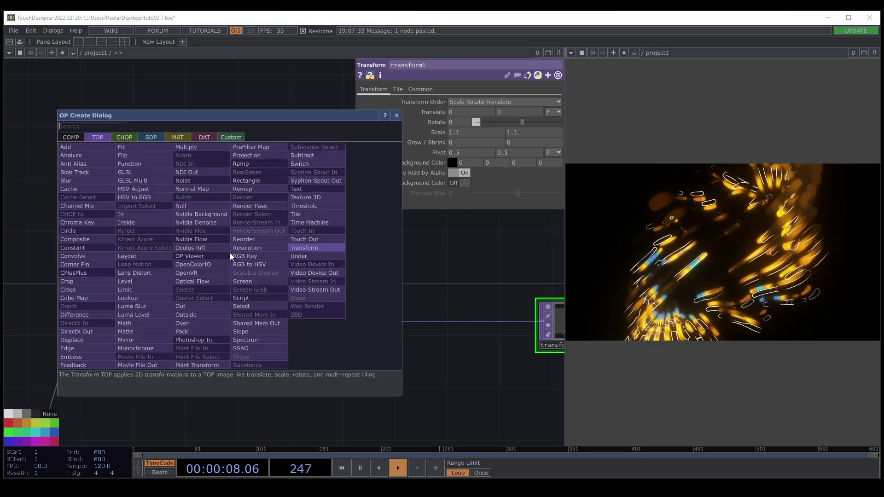
type("noi")
key("Return")
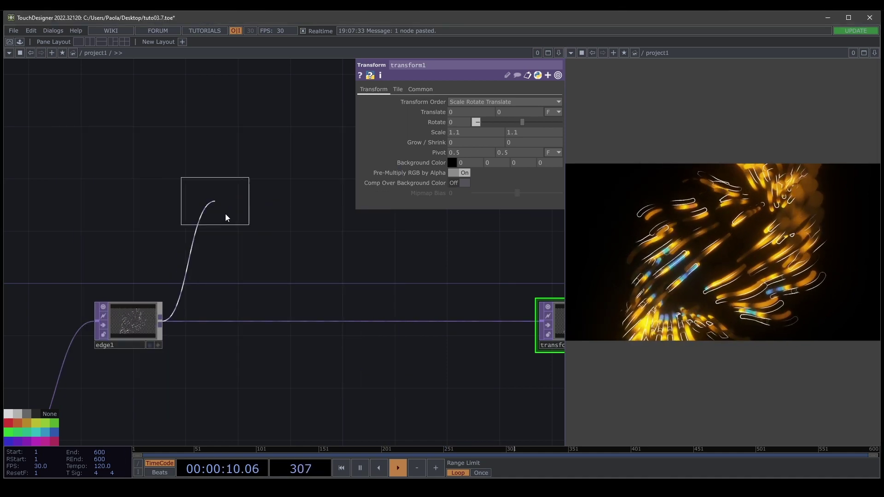
left_click(238, 232)
scroll(230, 224, "up", 5)
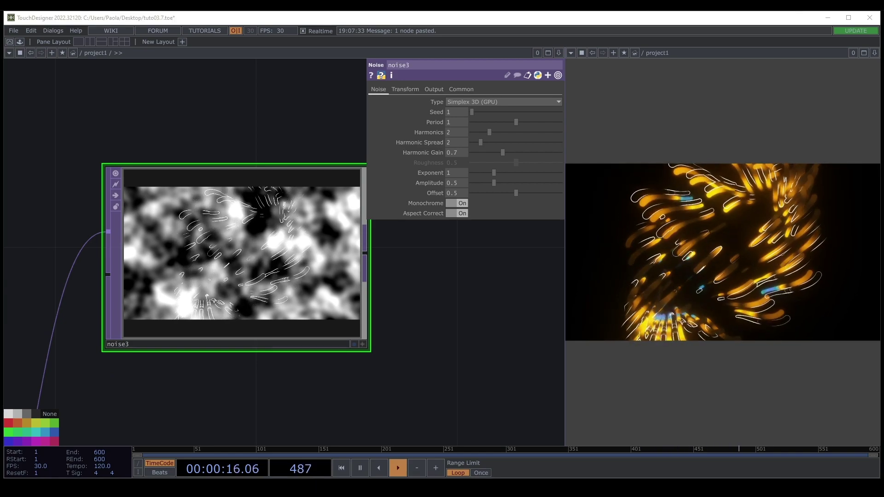
scroll(213, 294, "down", 4)
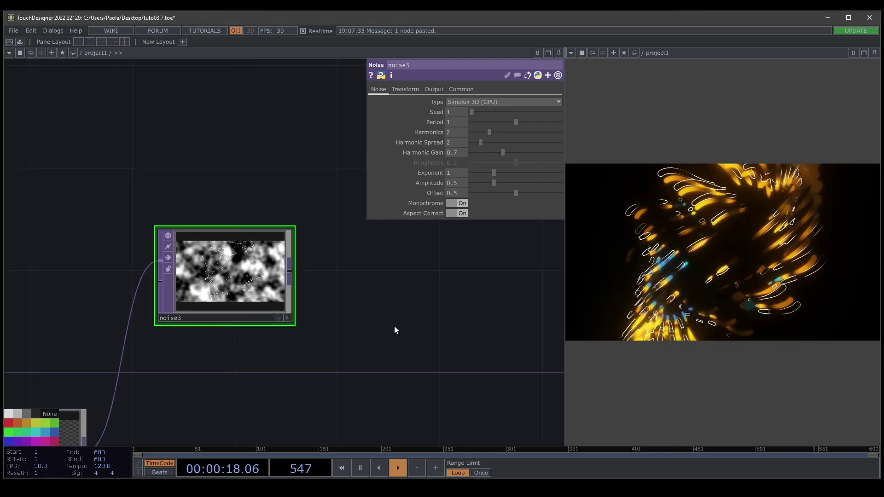
Insert a Displace TOP between edge1 and transform1 and connect noise3 as its second input
left_click_drag(385, 313, 322, 216)
right_click(309, 356)
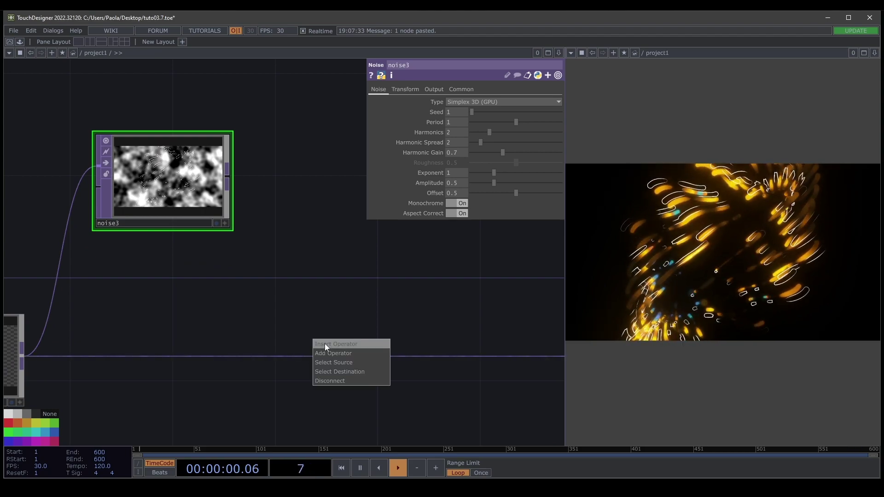
left_click(324, 343)
type("dis")
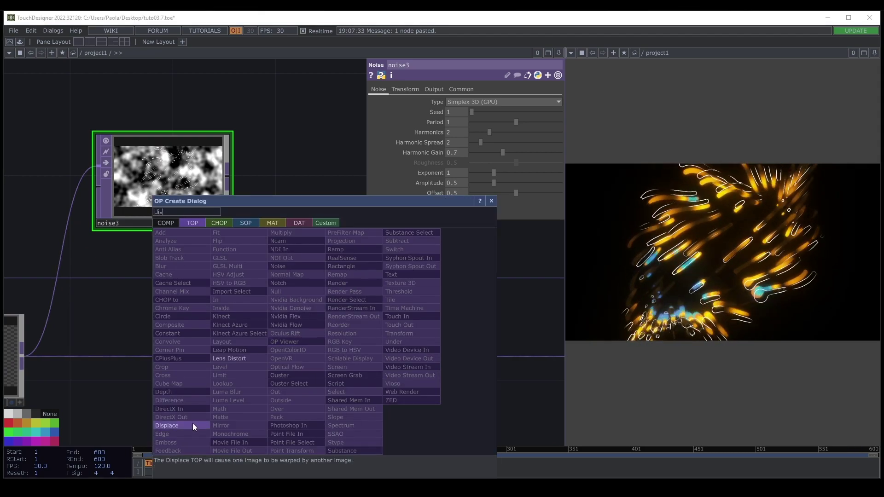
left_click(192, 424)
left_click(382, 359)
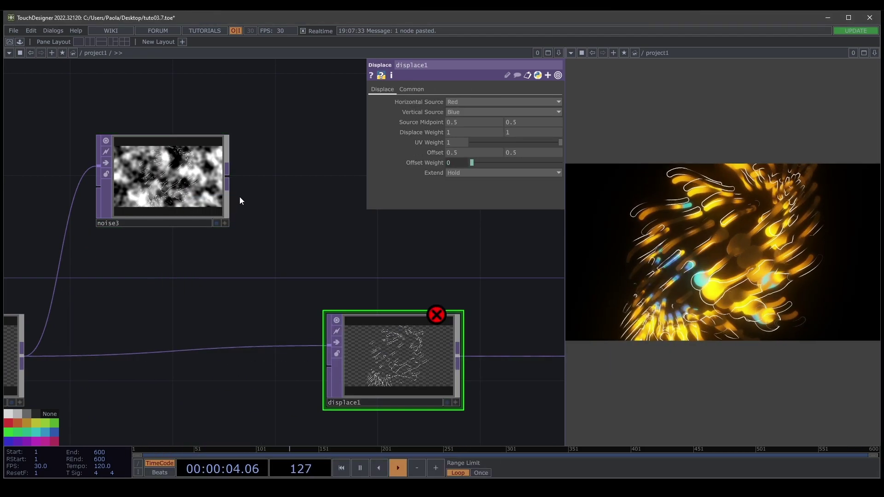
left_click(229, 177)
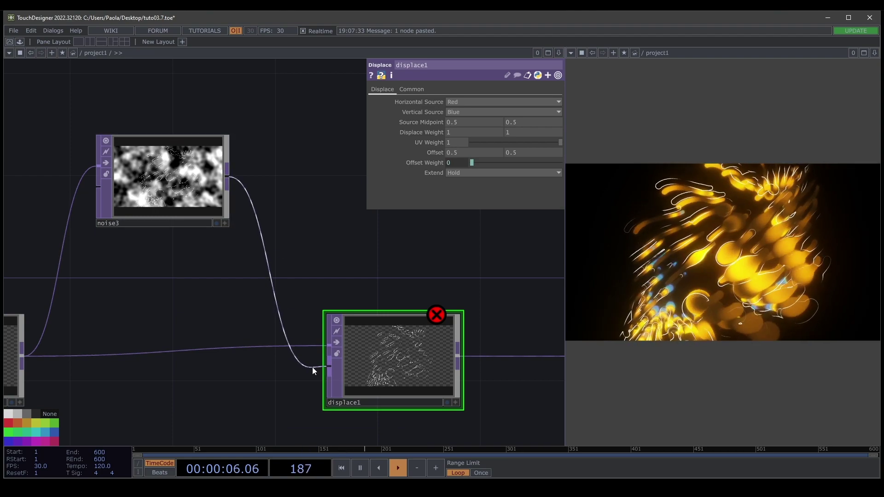
left_click(313, 367)
Set displace1's Displace Weight to 0.01 in both directions
scroll(400, 350, "up", 4)
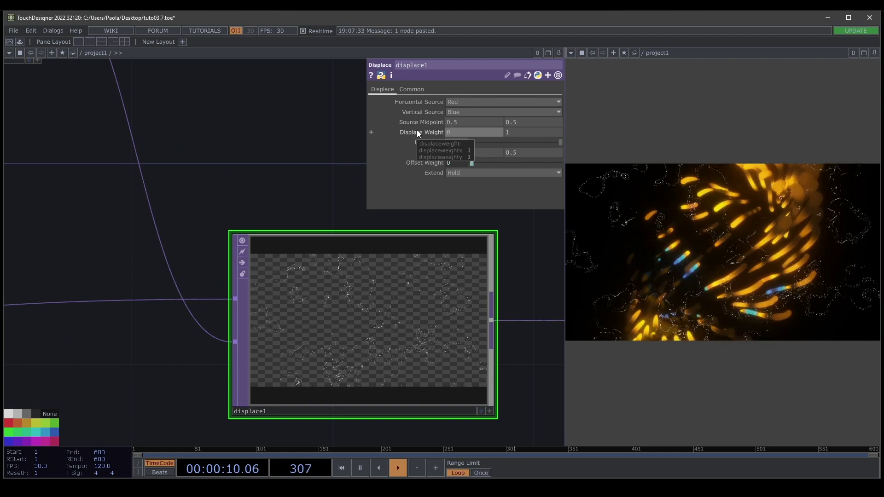
type("0.01")
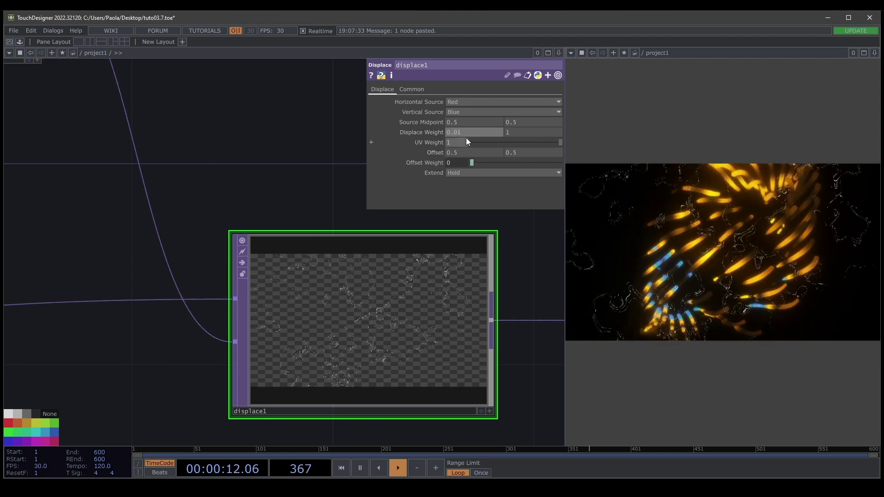
left_click(527, 132)
type("0.01")
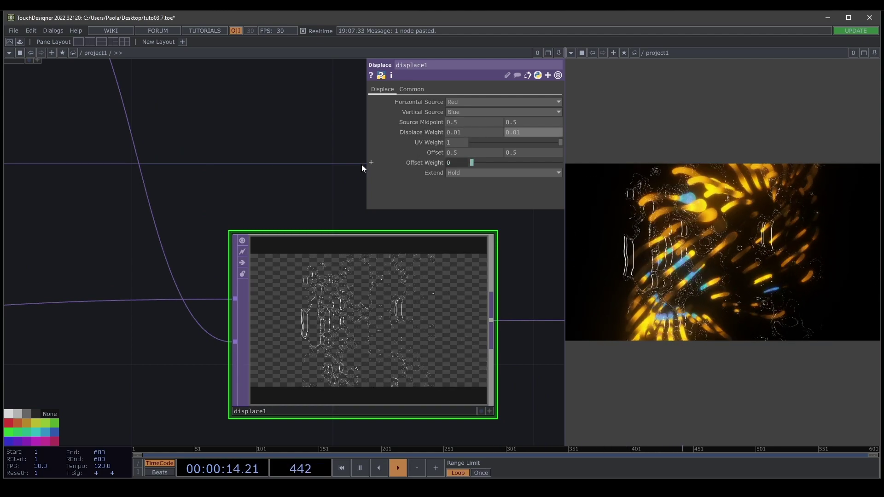
Examine the displaced outlines in displace1's output up close
key("Return")
scroll(336, 226, "up", 8)
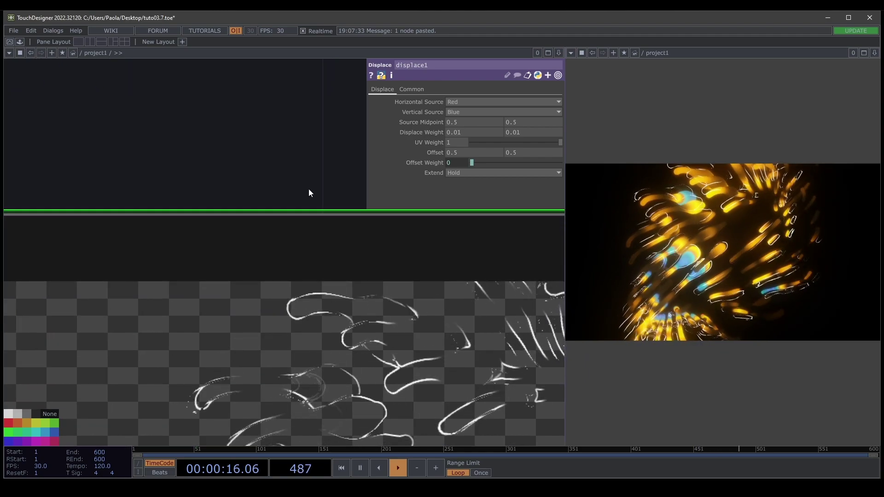
left_click_drag(308, 189, 279, 43)
scroll(313, 264, "up", 6)
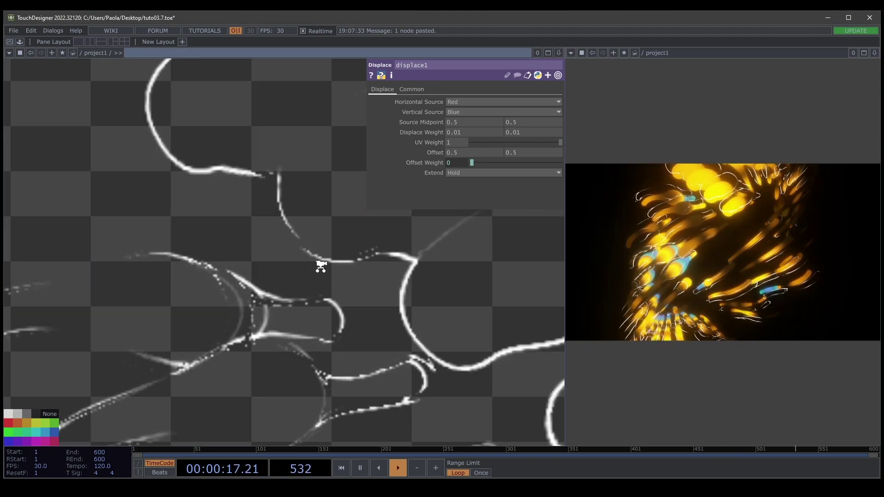
scroll(321, 267, "down", 8)
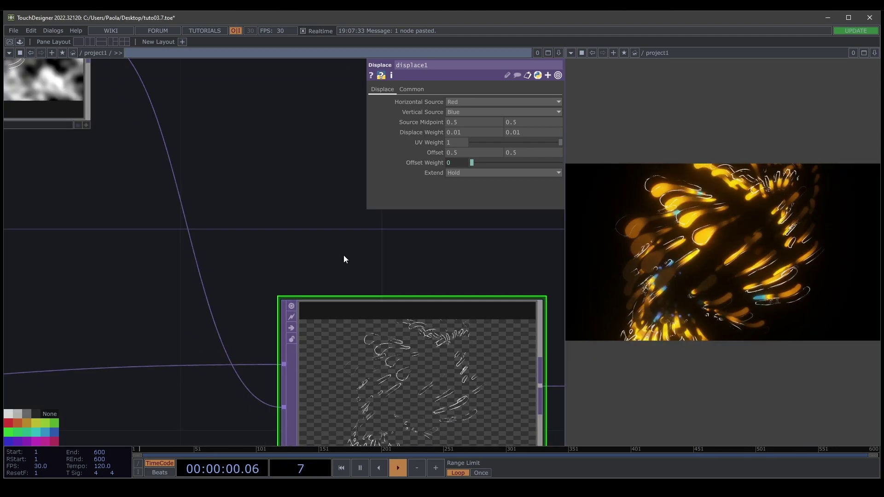
scroll(344, 256, "down", 3)
scroll(344, 258, "down", 4)
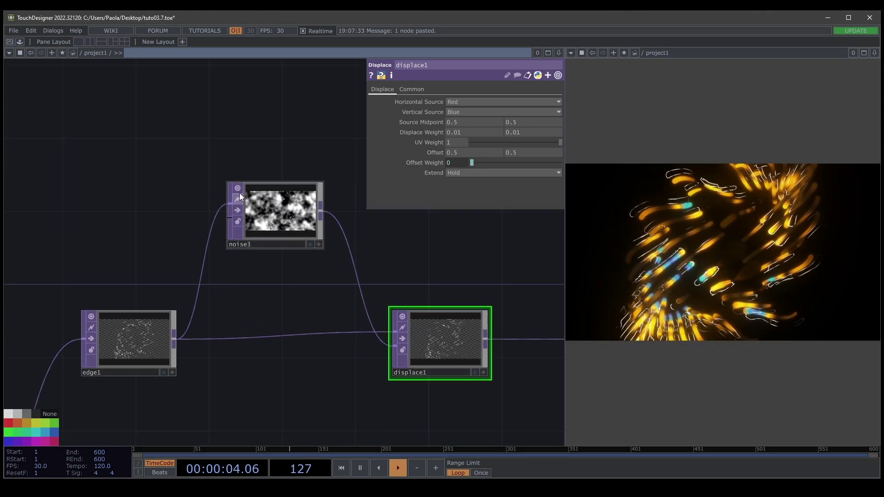
Set noise3's Period to 0.81
scroll(240, 193, "up", 8)
scroll(247, 205, "down", 3)
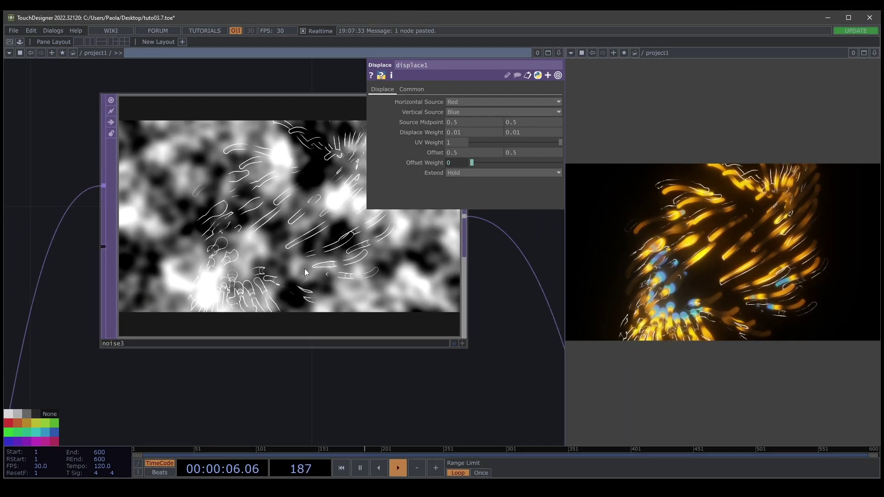
left_click(343, 227)
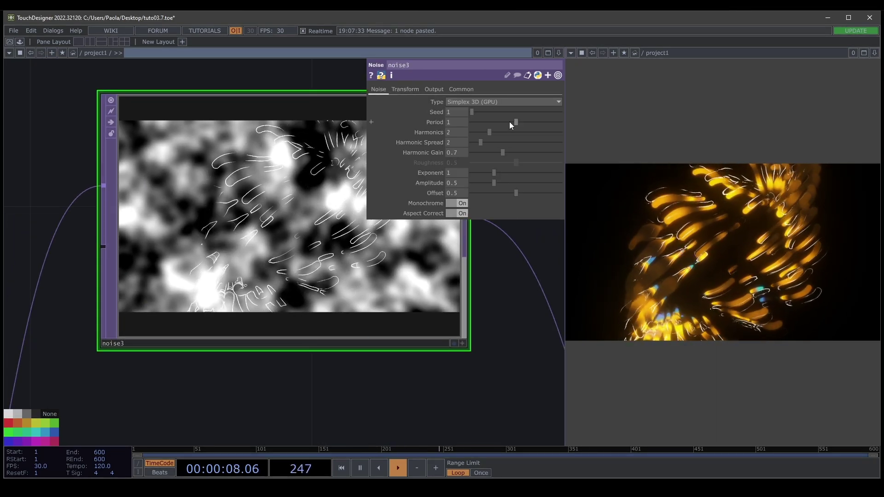
left_click_drag(510, 122, 490, 122)
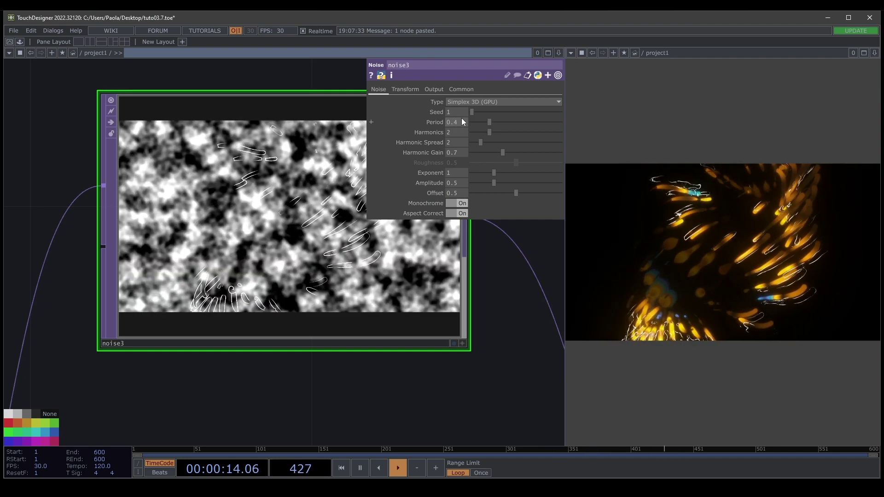
key("BackSpace")
type("8")
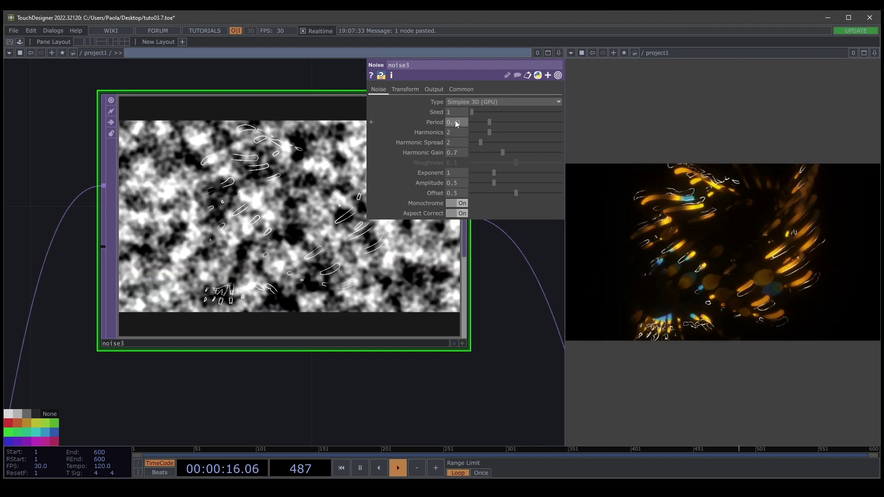
key("Return")
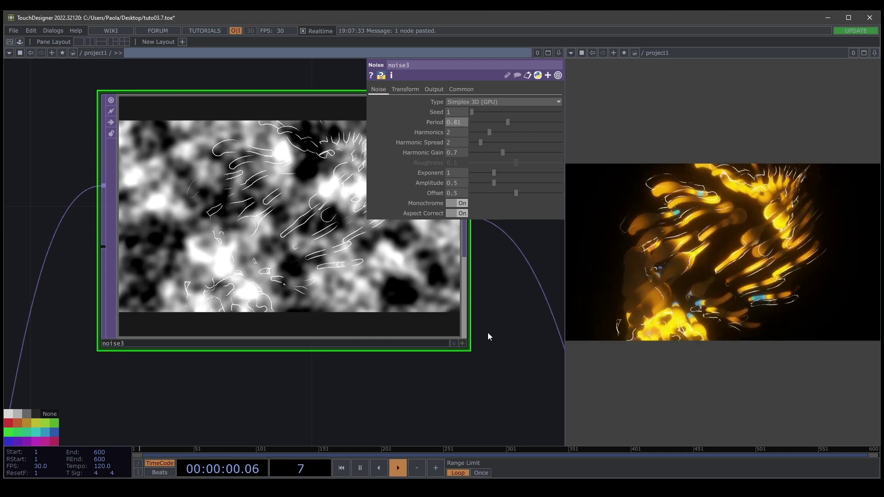
Set cam1's Z translation to 6 to pull the camera back from the circle trails
scroll(488, 333, "down", 8)
left_click_drag(527, 327, 428, 276)
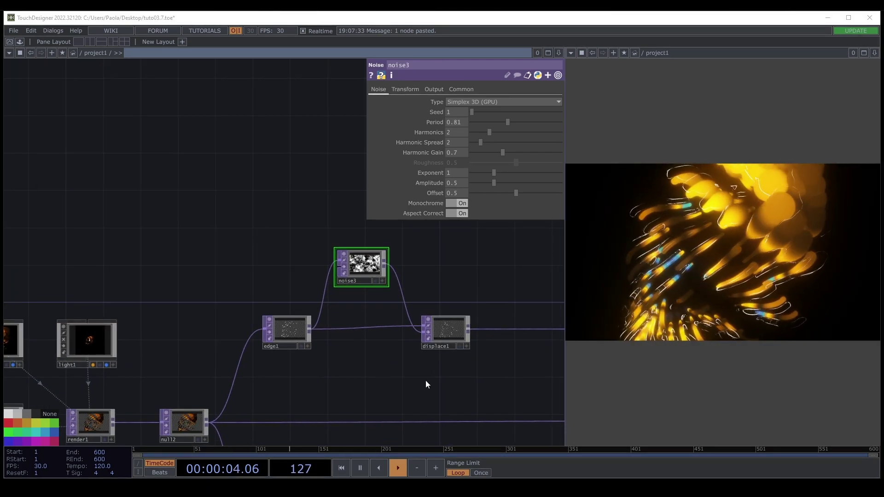
left_click_drag(453, 391, 435, 392)
scroll(396, 271, "up", 3)
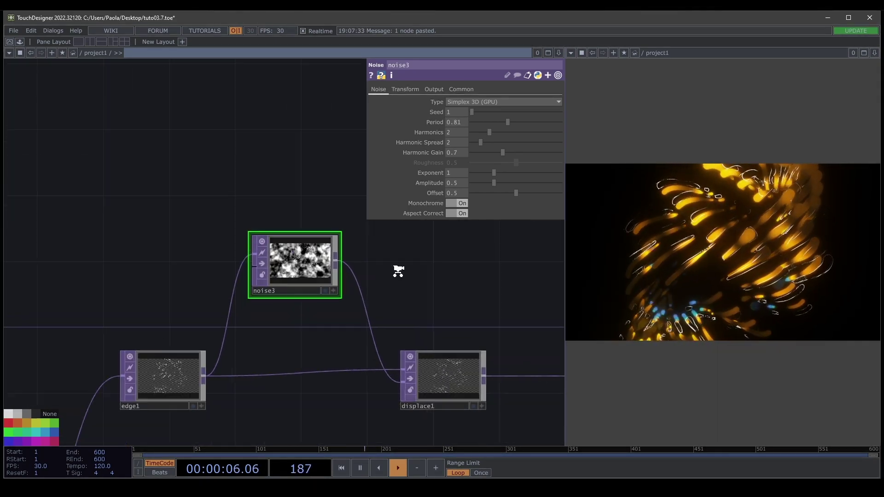
scroll(396, 300, "down", 8)
scroll(418, 363, "up", 8)
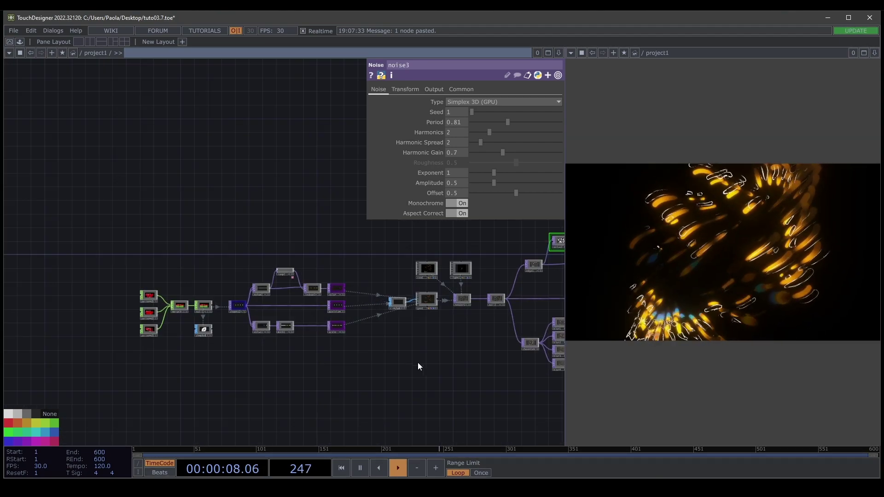
left_click(352, 285)
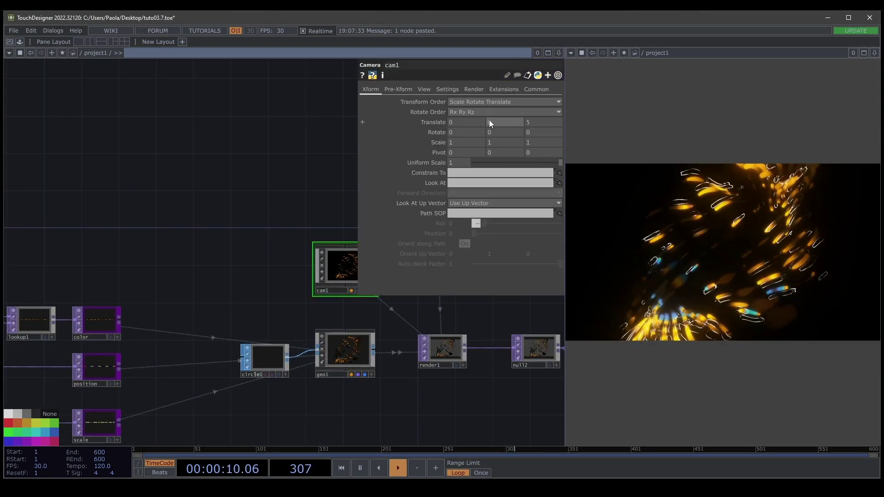
left_click(243, 146)
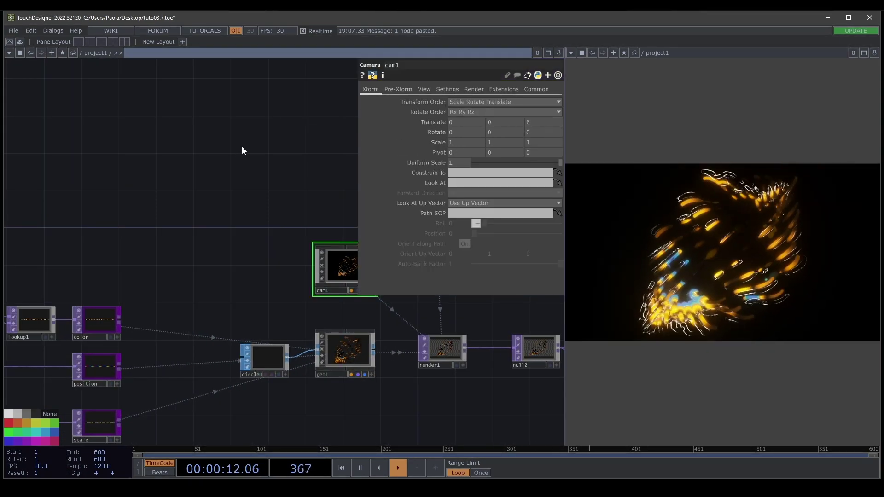
left_click(533, 121)
type("6")
key("Return")
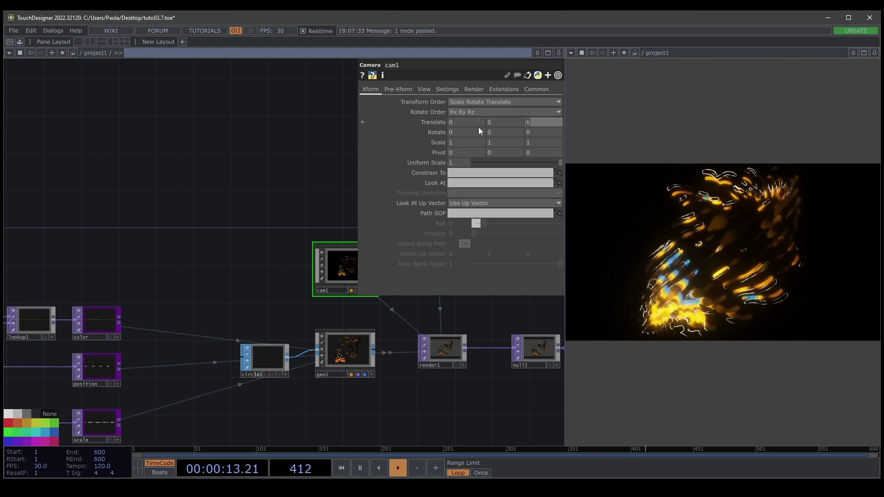
Try cam1's Z translation at 3 for a close-up, and restore it to 6
type("3")
left_click(222, 192)
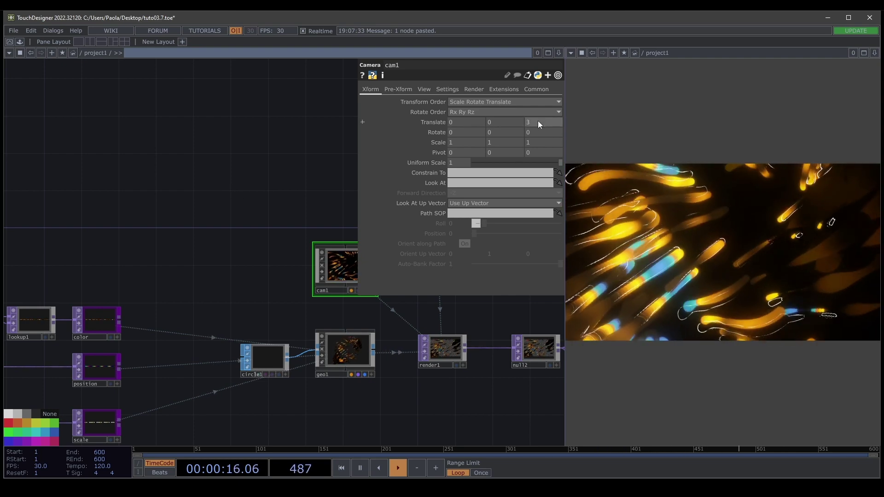
left_click_drag(538, 122, 441, 126)
type("6")
left_click(217, 191)
Lower the outline layer's opacity to 0.821 in the level2 TOP
scroll(262, 249, "down", 5)
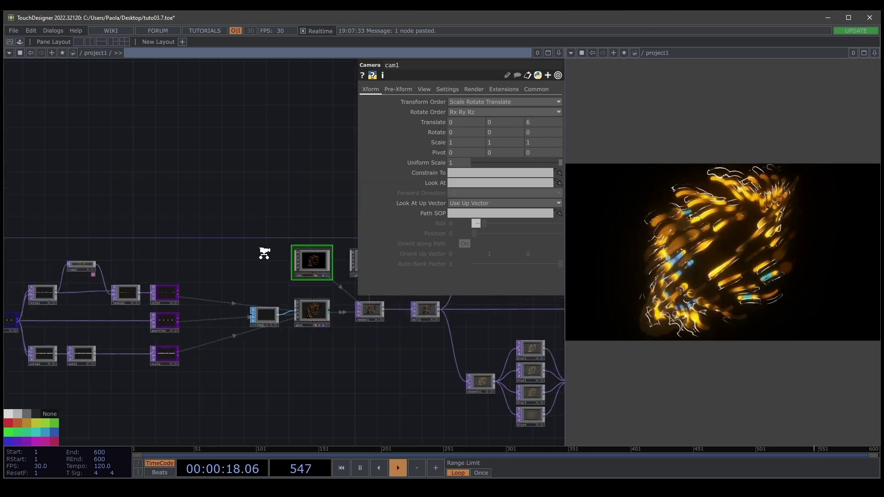
left_click_drag(234, 375, 48, 367)
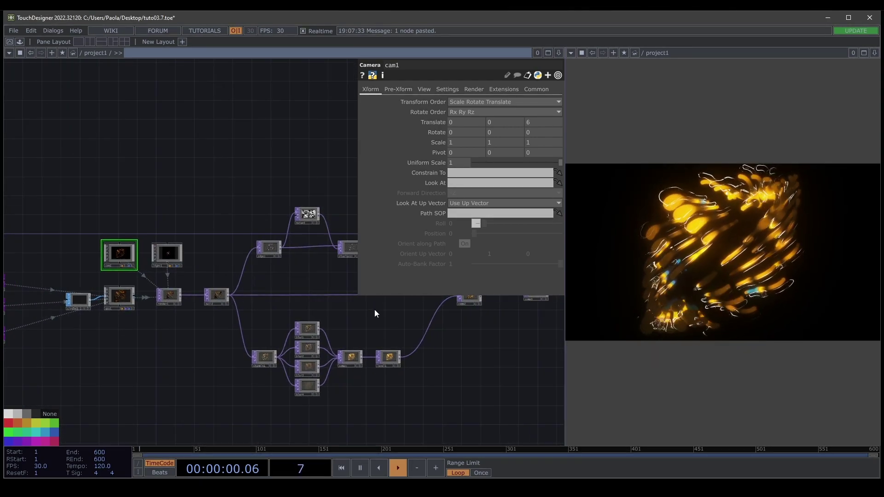
left_click_drag(375, 312, 262, 346)
scroll(334, 300, "up", 6)
left_click_drag(341, 284, 254, 297)
left_click(303, 271)
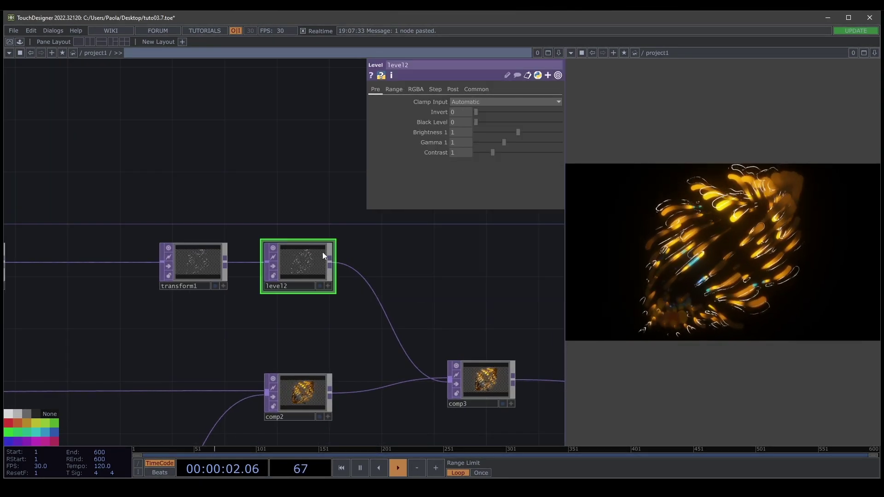
left_click(457, 89)
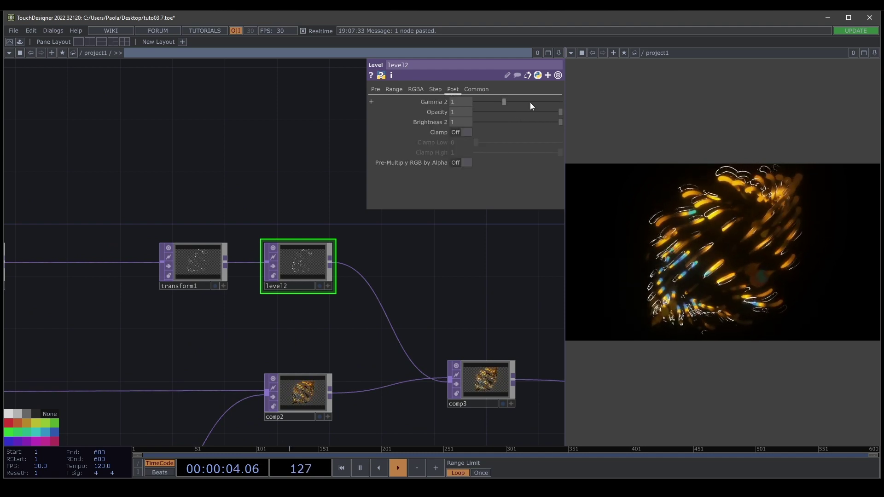
left_click_drag(560, 111, 549, 112)
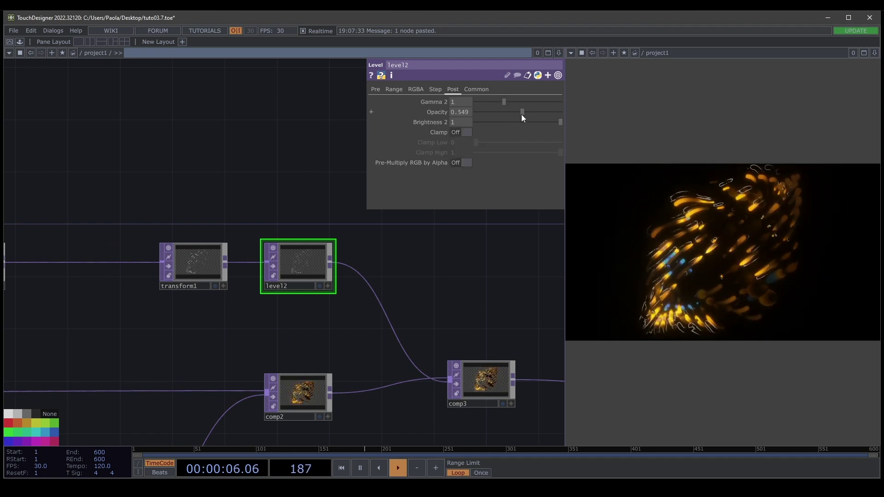
left_click_drag(521, 114, 536, 116)
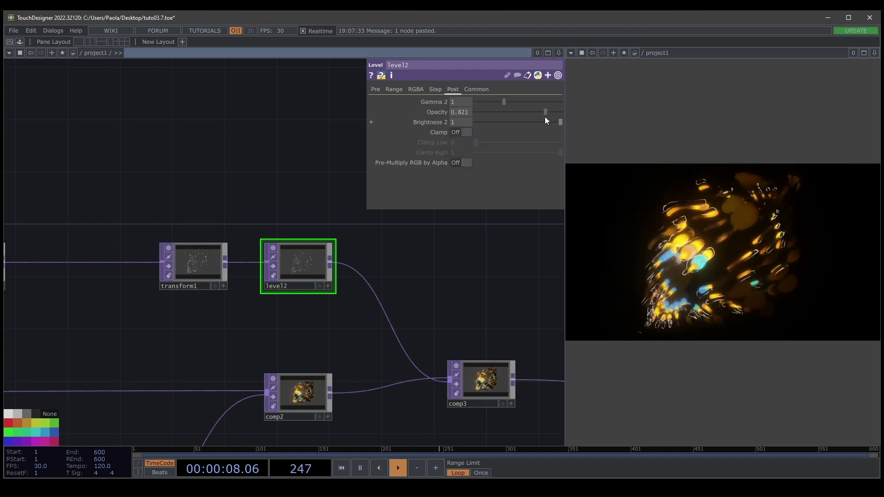
Try a higher Number of Cycles and a Length of 8385 on pattern1, undoing both changes
scroll(223, 369, "down", 5)
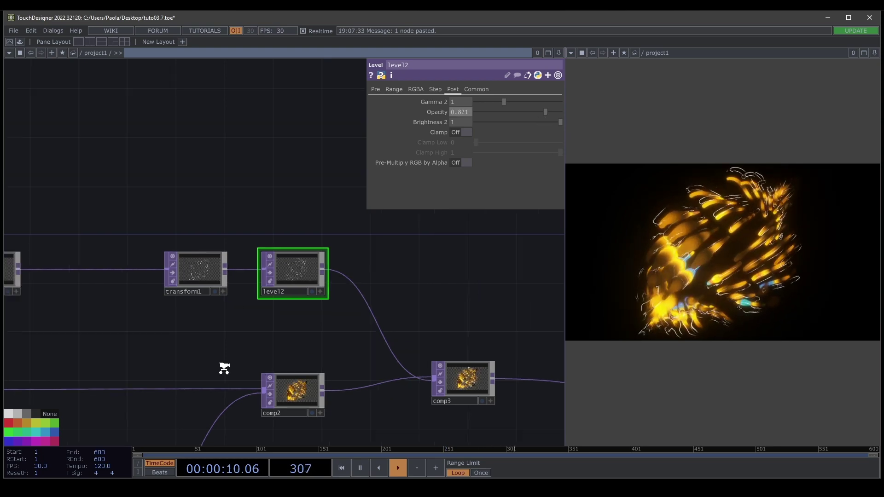
left_click_drag(150, 358, 346, 317)
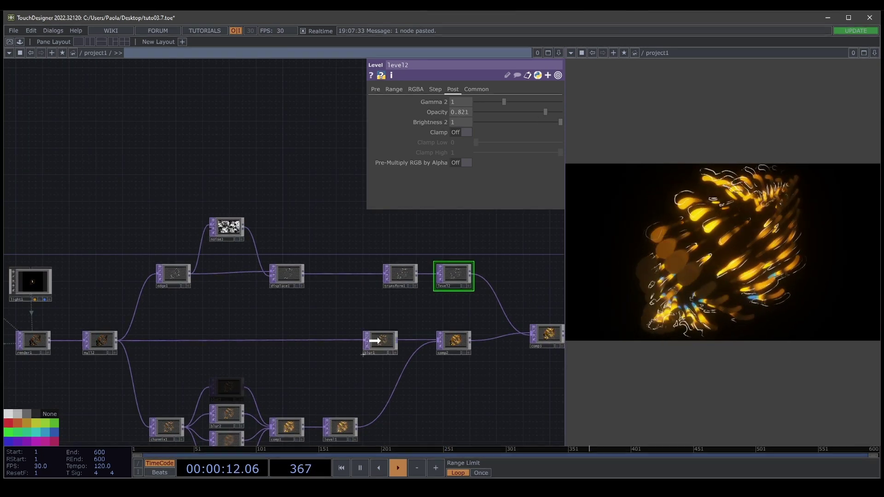
left_click_drag(256, 389, 487, 374)
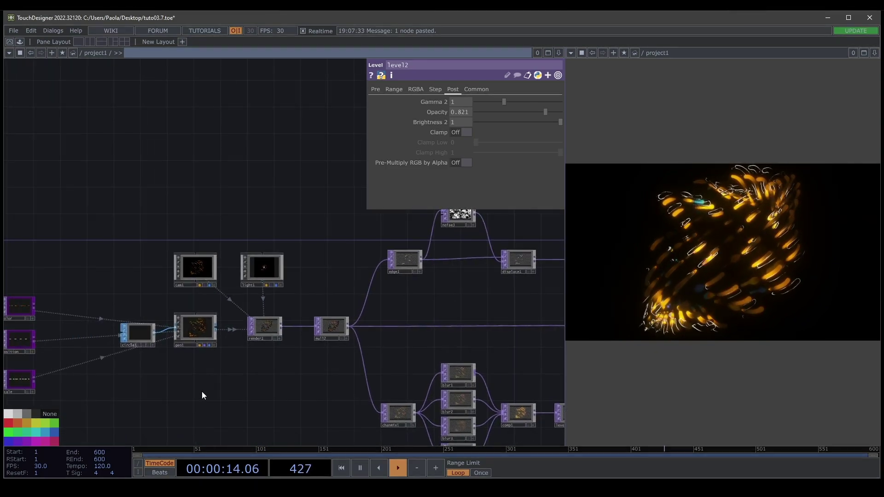
left_click_drag(202, 391, 413, 371)
left_click_drag(241, 393, 439, 381)
scroll(334, 390, "left", 3)
scroll(166, 304, "up", 4)
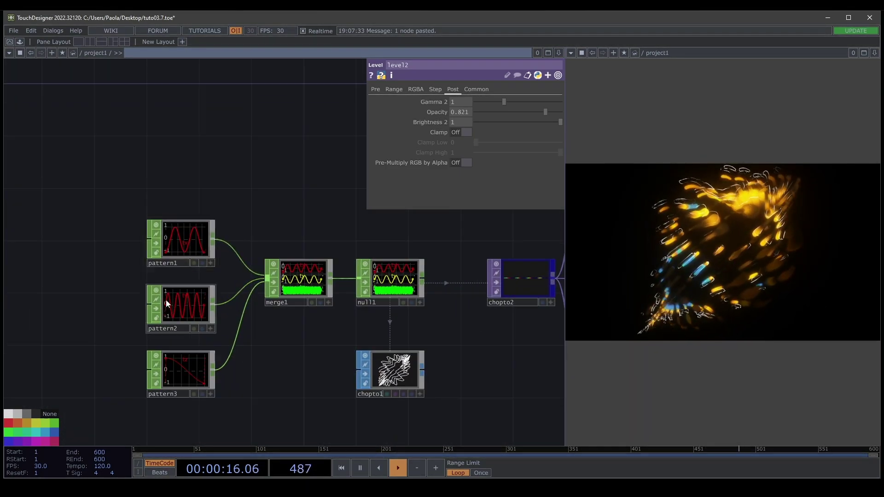
left_click(175, 251)
scroll(156, 304, "up", 2)
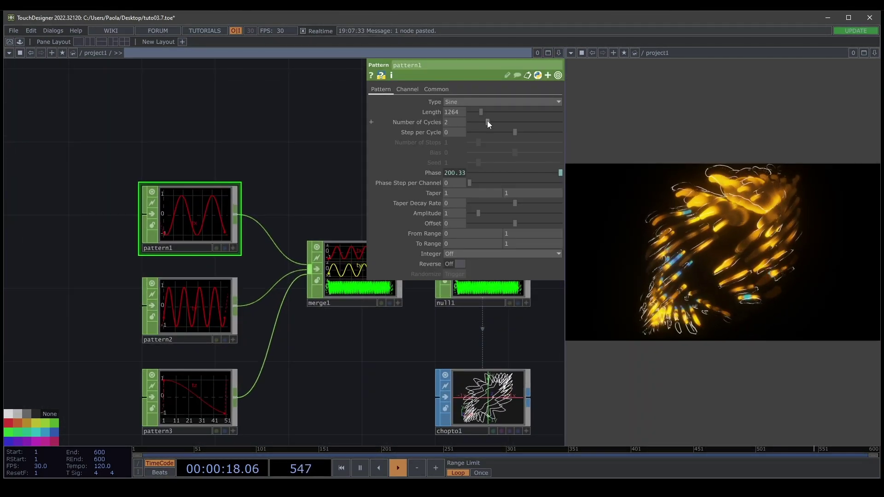
left_click_drag(481, 123, 548, 122)
key("ctrl+z")
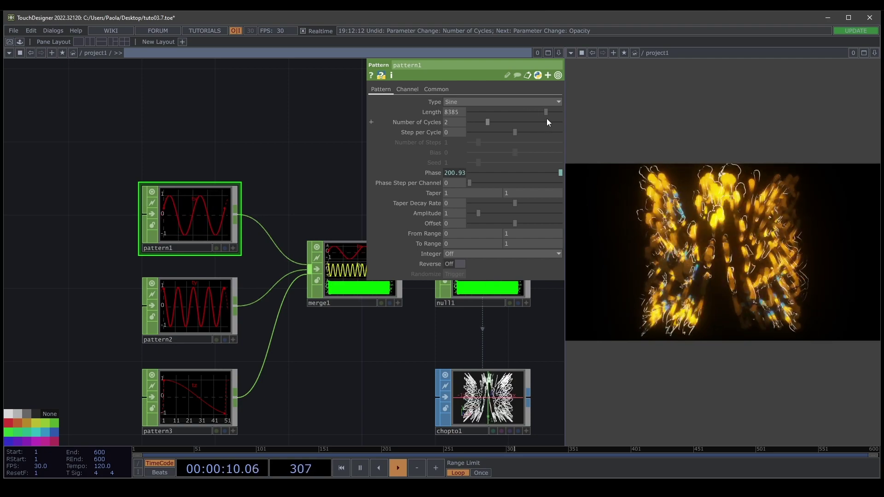
key("ctrl+z")
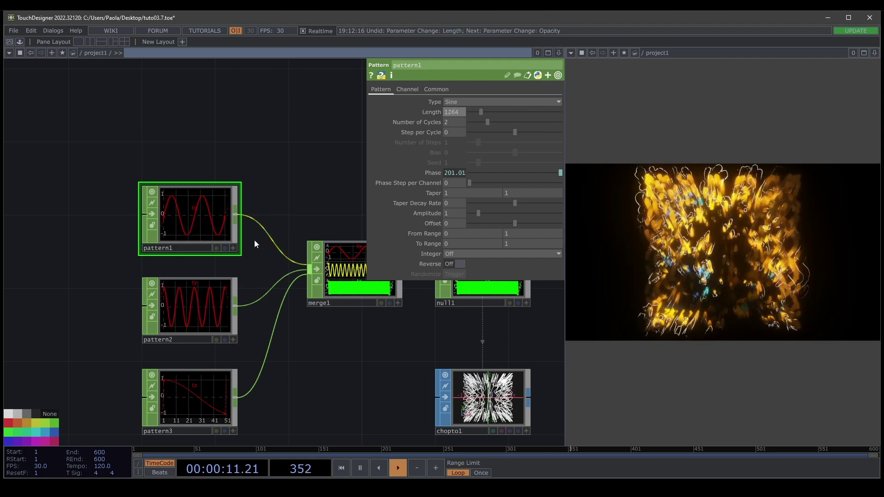
Raise pattern3's Number of Cycles to 7.17
left_click(183, 305)
left_click(194, 408)
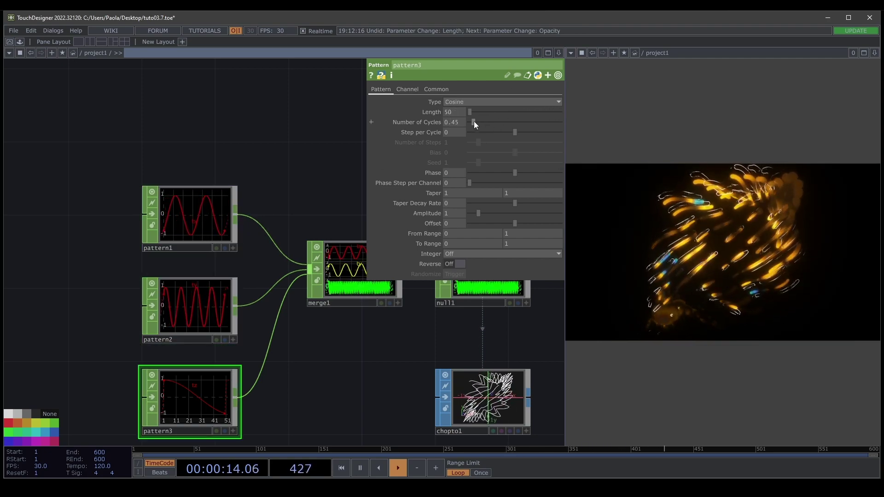
left_click_drag(474, 122, 535, 125)
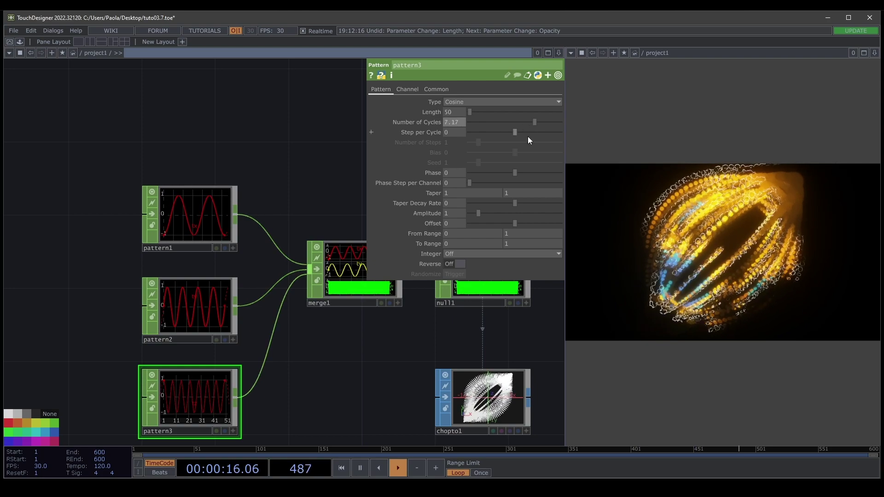
Try cam1's Z translation at 5 and at 3 for closer views of the new shape
left_click_drag(310, 351, 83, 342)
scroll(300, 358, "down", 3)
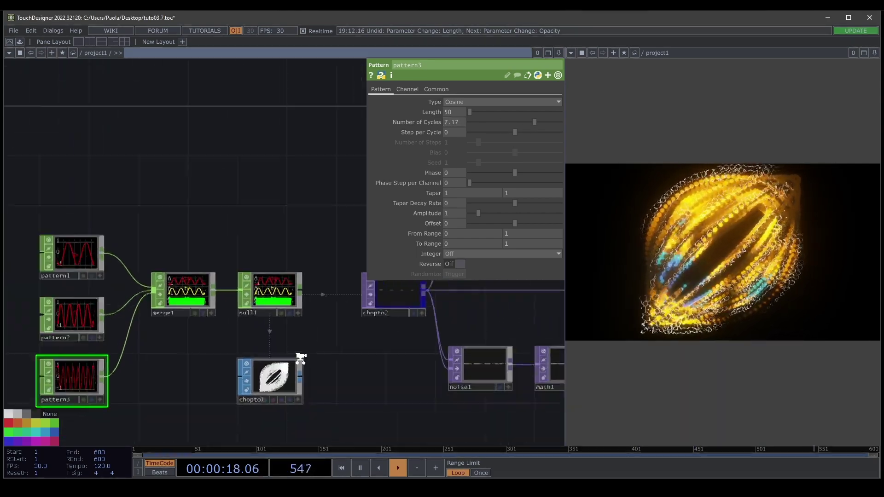
scroll(301, 359, "down", 4)
left_click_drag(353, 333, 155, 340)
left_click_drag(314, 308, 256, 316)
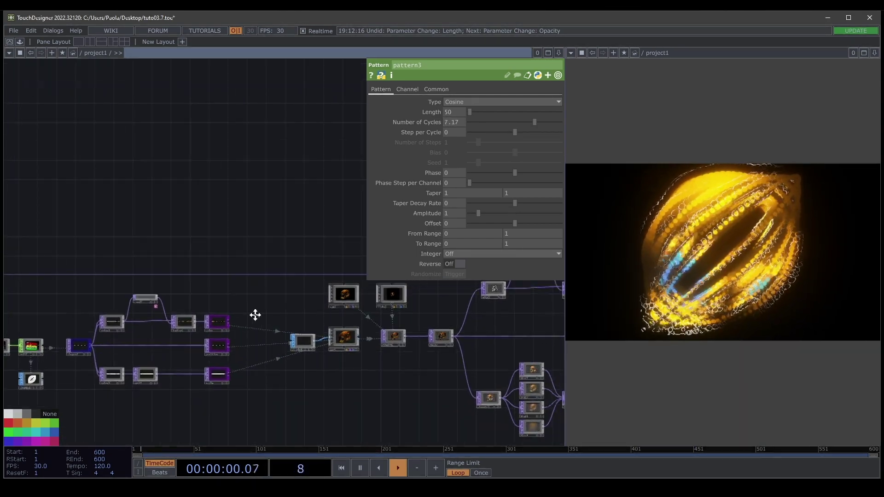
scroll(277, 341, "up", 3)
left_click(302, 253)
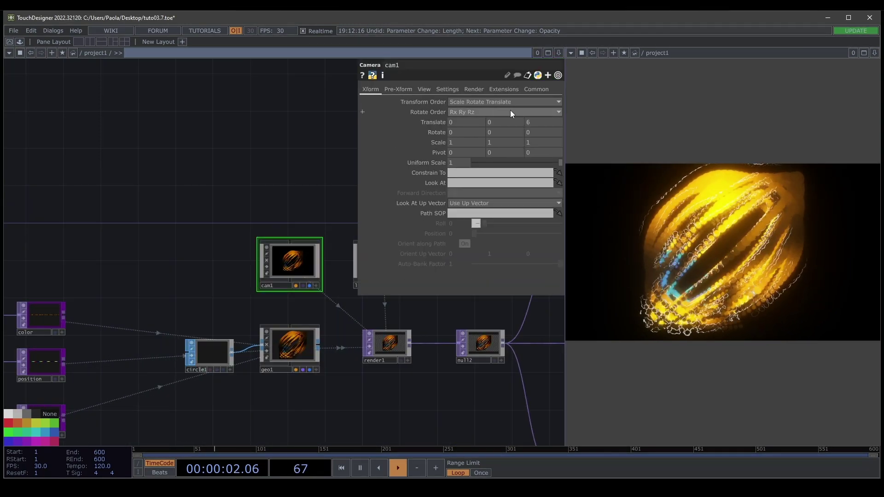
left_click_drag(540, 123, 480, 126)
type("5")
left_click(179, 170)
type("3")
left_click_drag(318, 180, 321, 178)
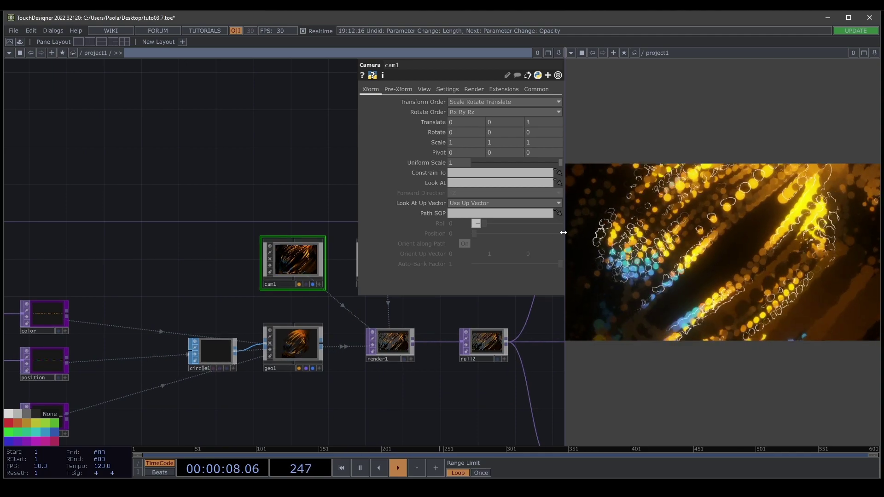
Widen the output viewer pane and set cam1's Z translation back to 6
left_click_drag(565, 341, 466, 336)
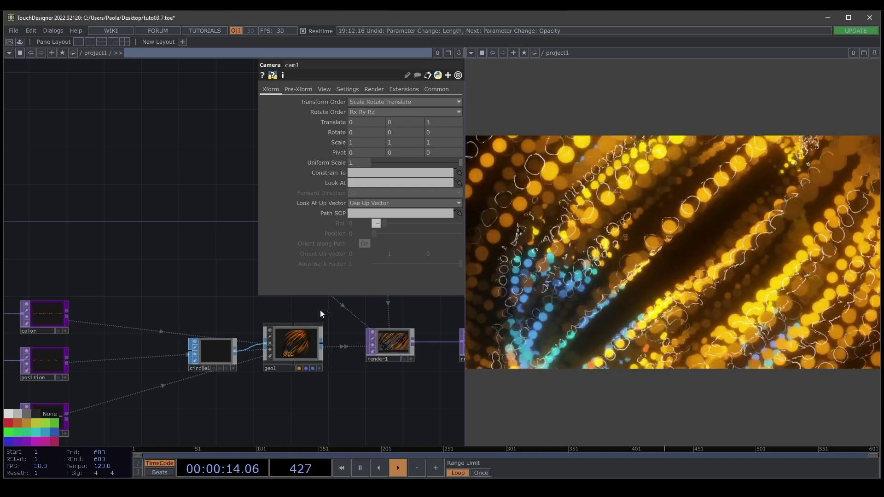
scroll(309, 382, "down", 5)
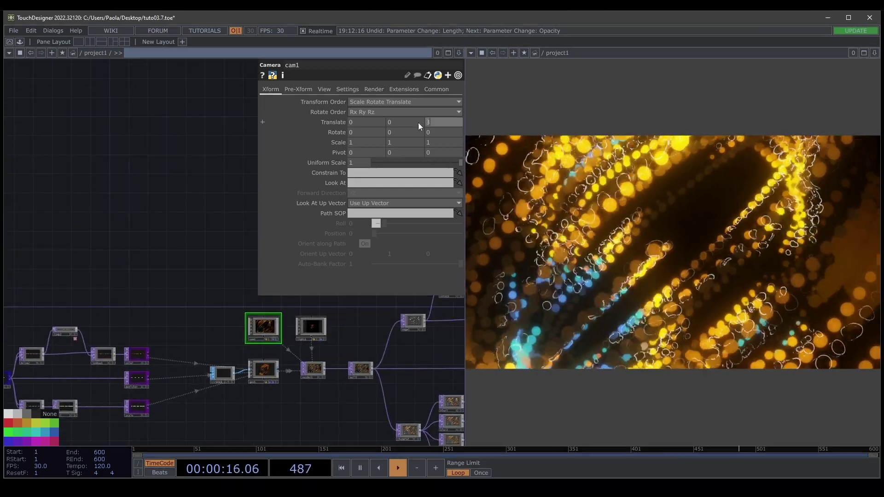
type("6")
key("Return")
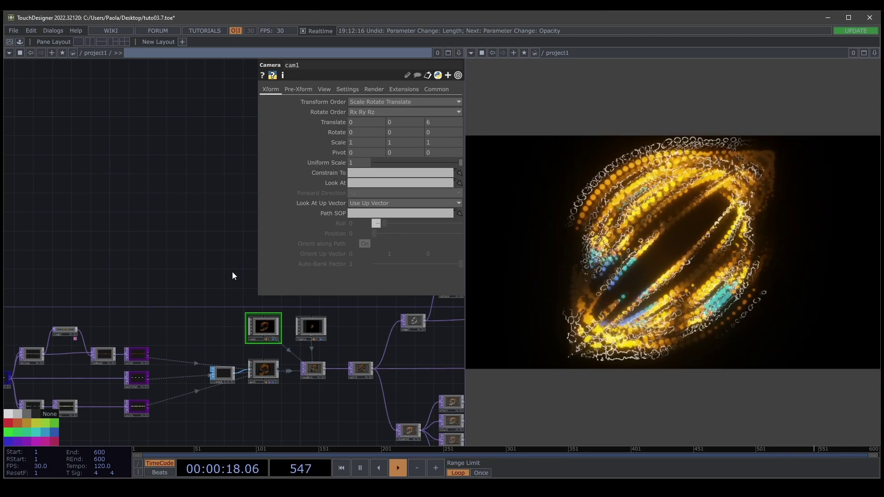
left_click_drag(207, 253, 324, 229)
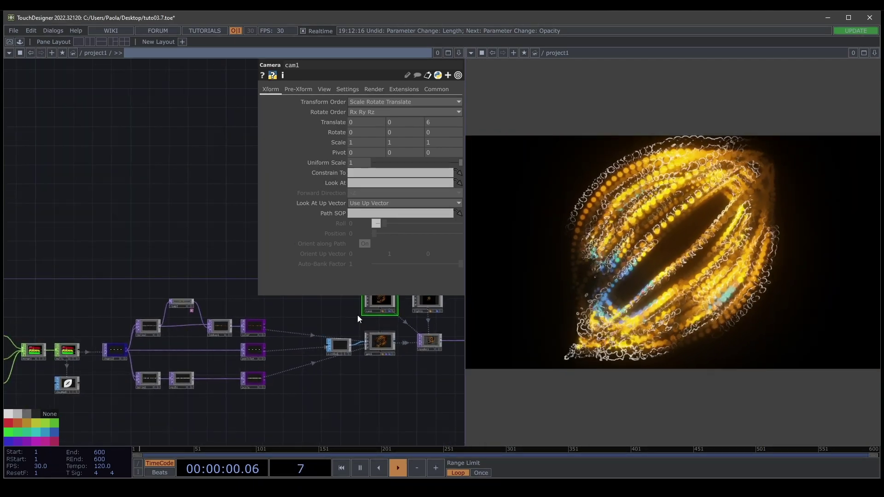